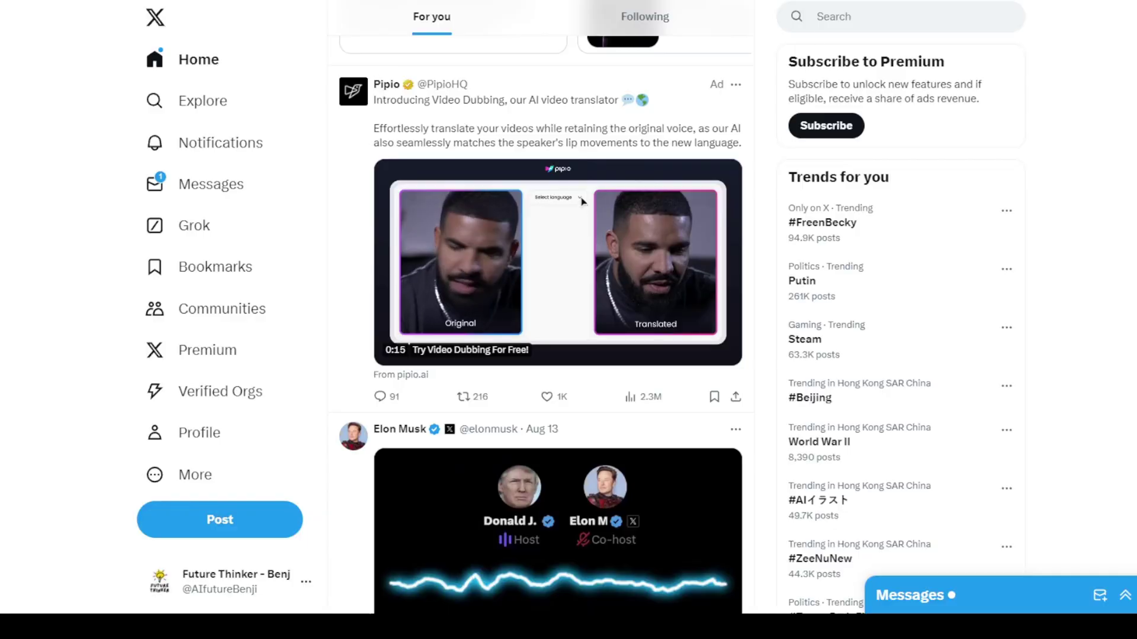
# Scroll the X home feed after watching the 14-second possessed-girl hallway video.
pyautogui.scroll(10, 532, 267)
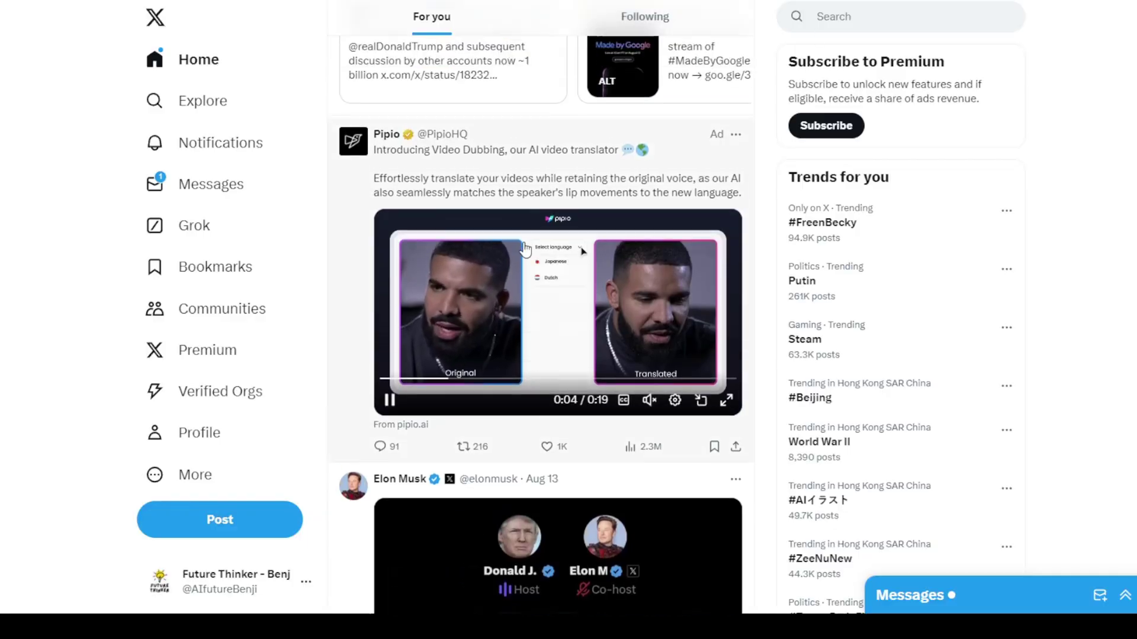
# Return to the top of the X home feed using the Home link.
pyautogui.click(225, 57)
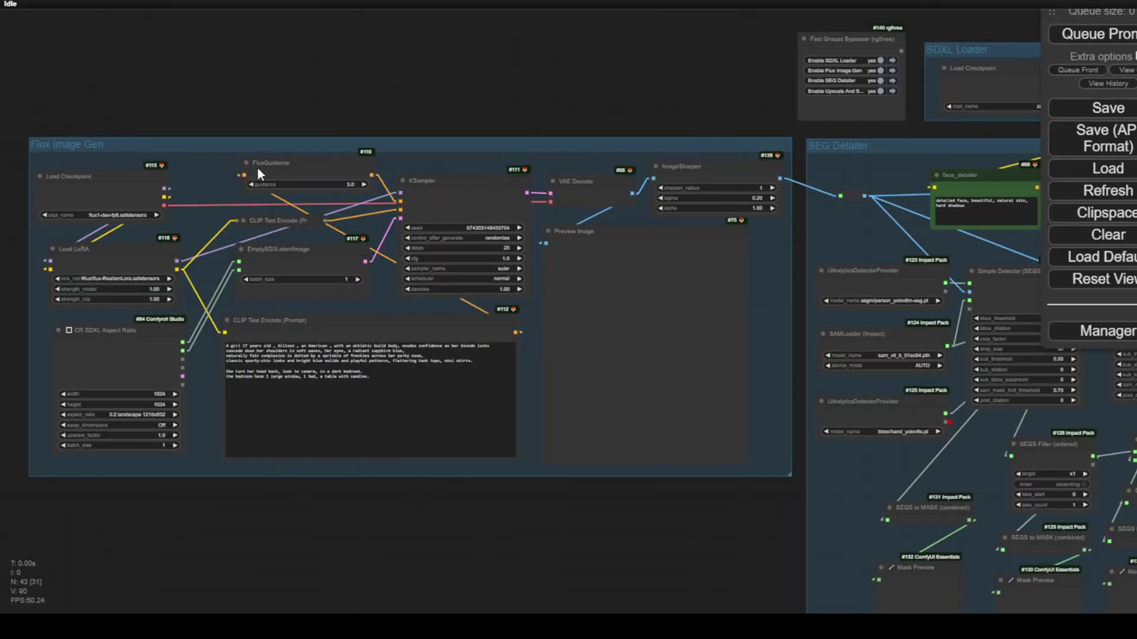
# Zoom around the earlier workflow's Flux Image Gen and SEG Detailer groups.
pyautogui.scroll(-3, 257, 172)
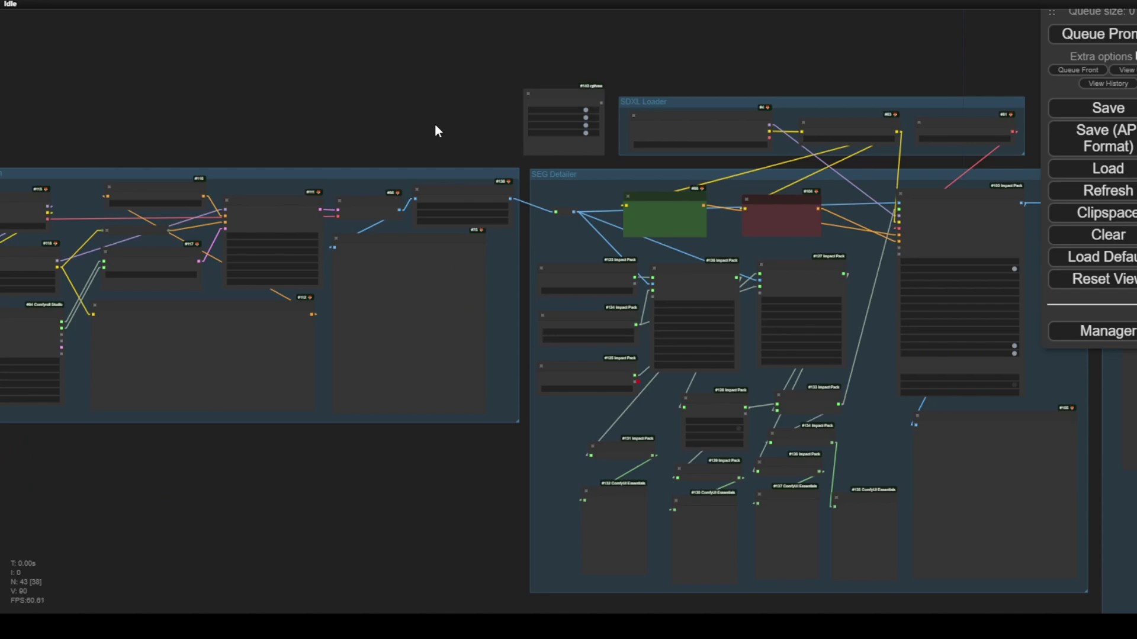
pyautogui.scroll(5, 435, 123)
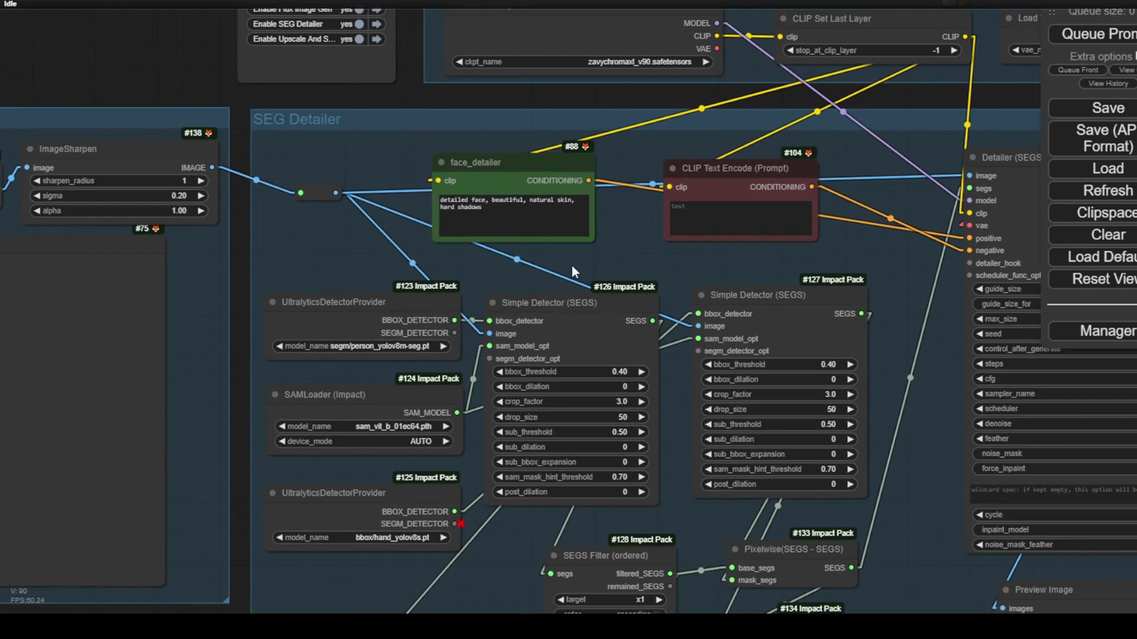
pyautogui.scroll(-5, 476, 219)
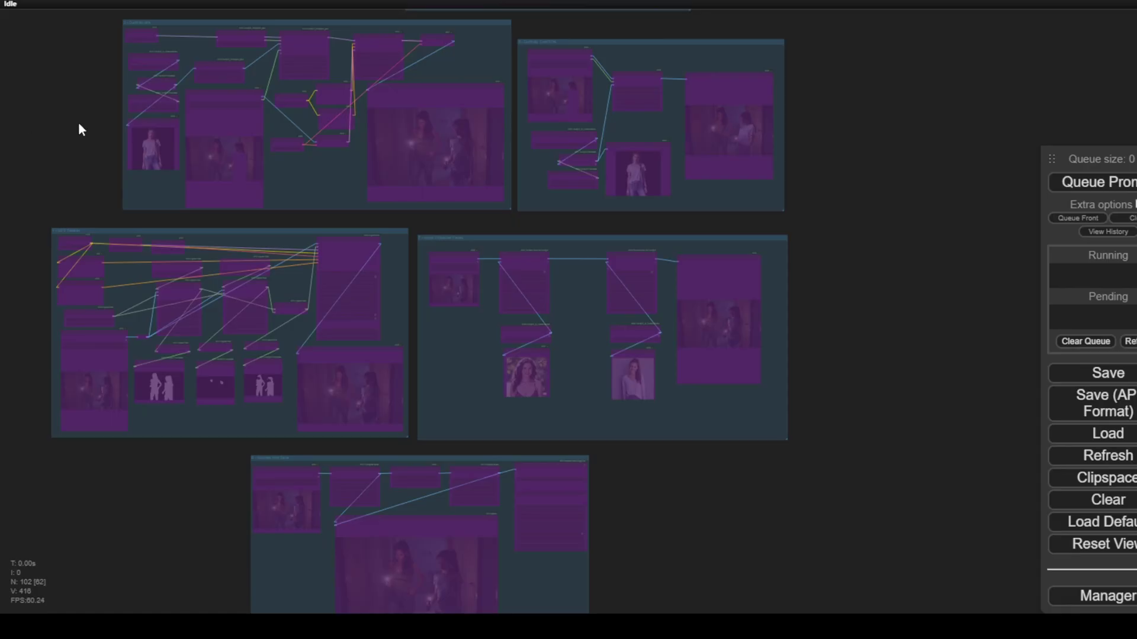
# Pan and zoom to the top of the workflow to reveal the full 1 - Flux Image Gen group.
pyautogui.scroll(4, 199, 208)
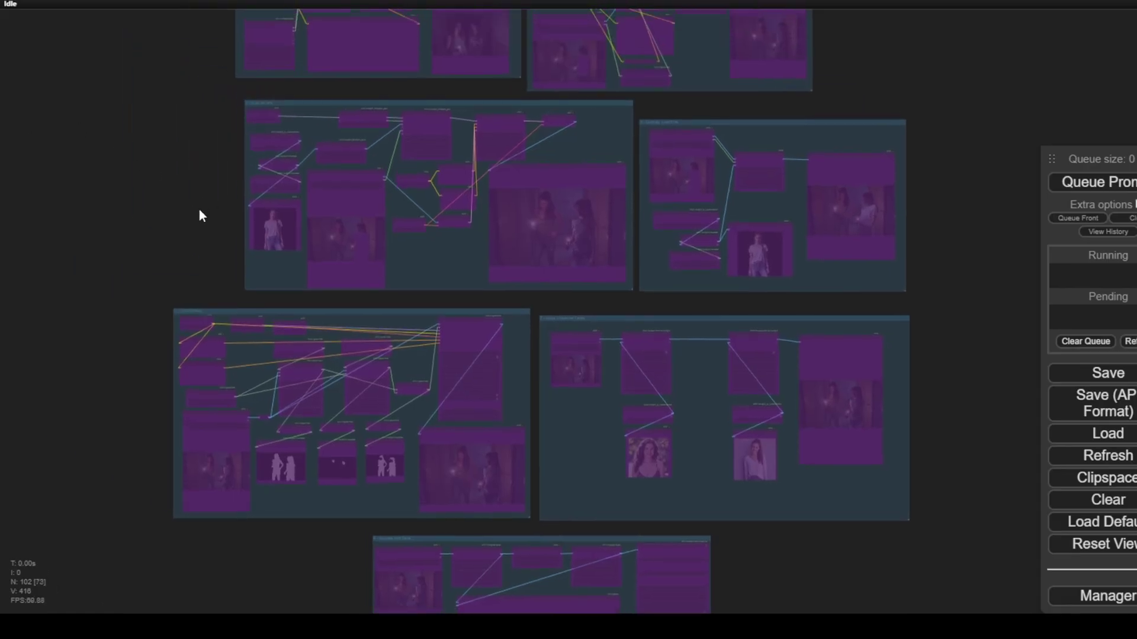
pyautogui.moveTo(190, 203); pyautogui.dragTo(190, 350)
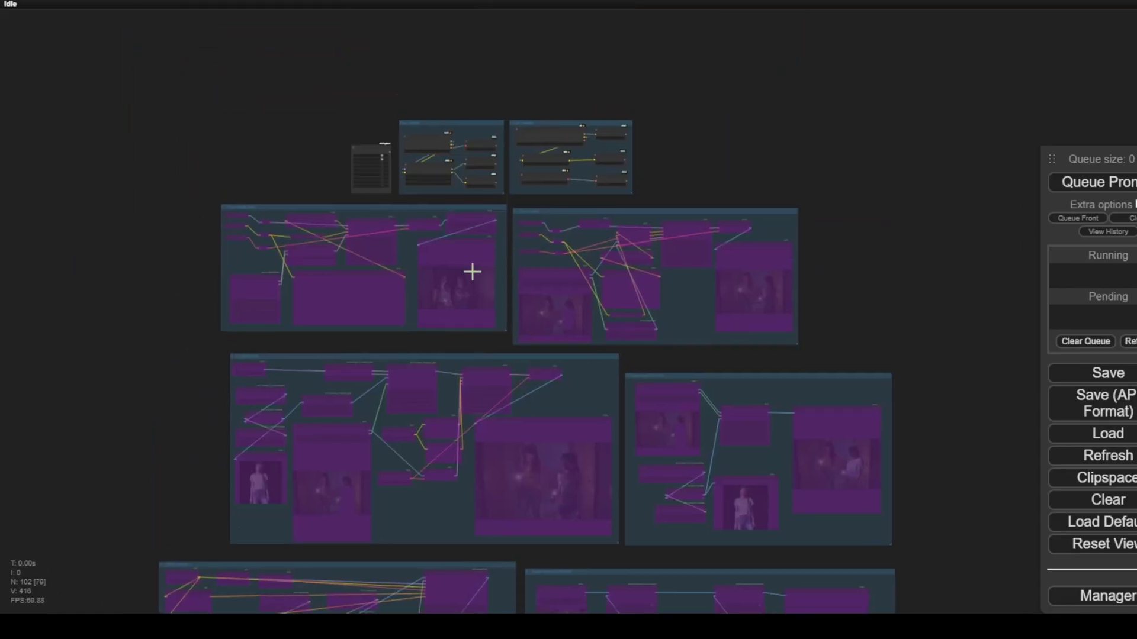
pyautogui.scroll(4, 469, 271)
pyautogui.scroll(3, 287, 126)
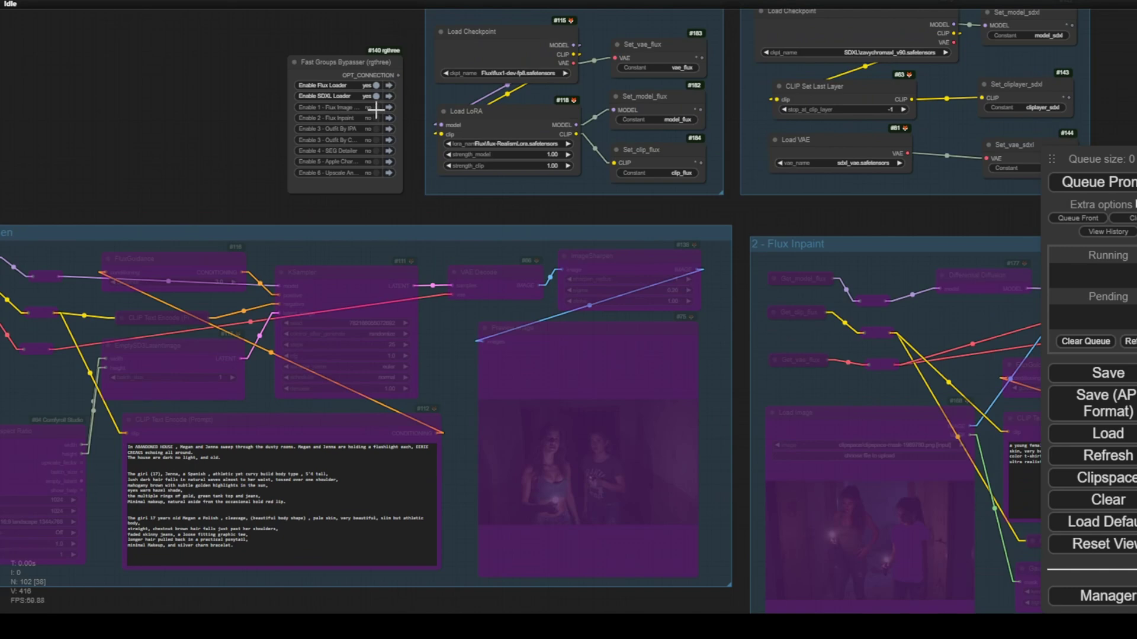
pyautogui.moveTo(108, 171); pyautogui.dragTo(358, 95)
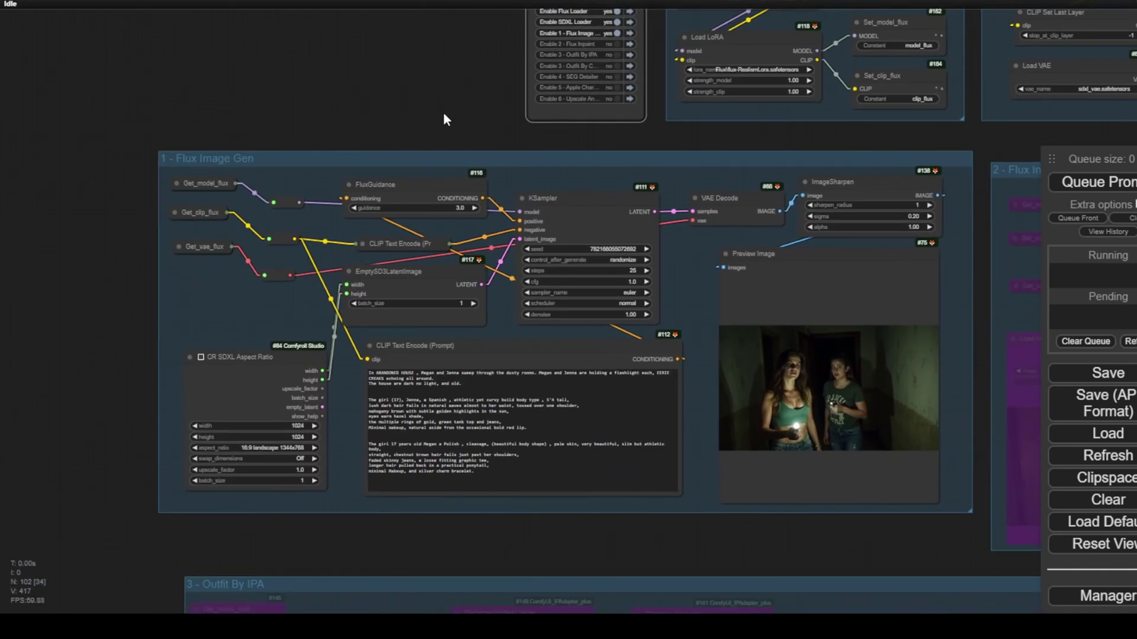
# Inspect the Flux Loader group's Load LoRA and ImageSharpen nodes, then move to 2 - Flux Inpaint.
pyautogui.moveTo(446, 118); pyautogui.dragTo(219, 241)
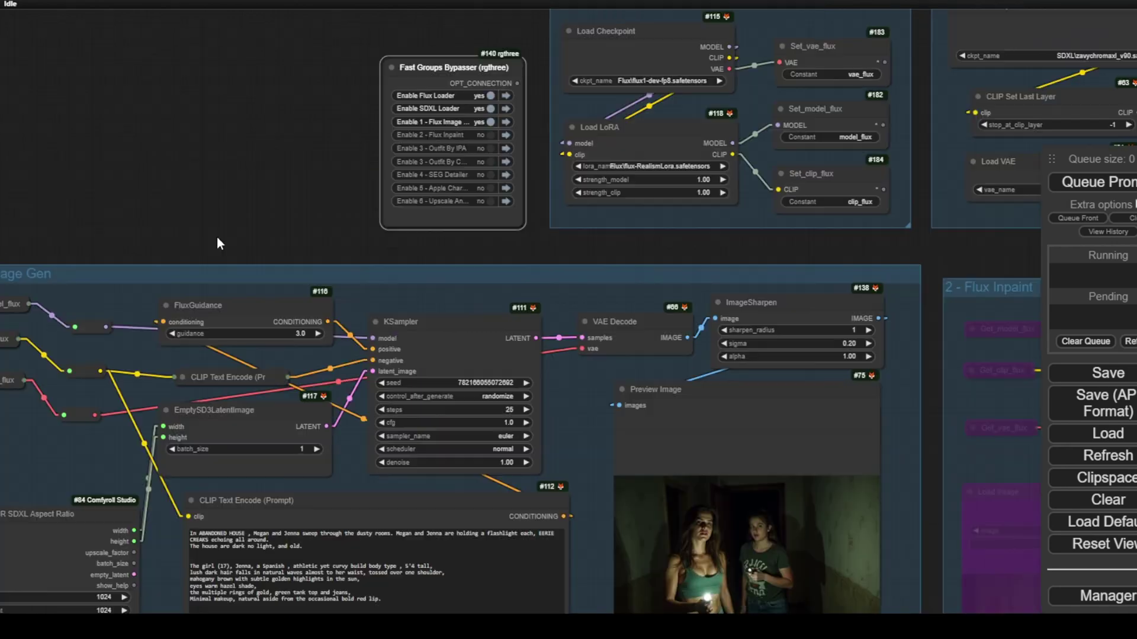
pyautogui.scroll(4, 619, 312)
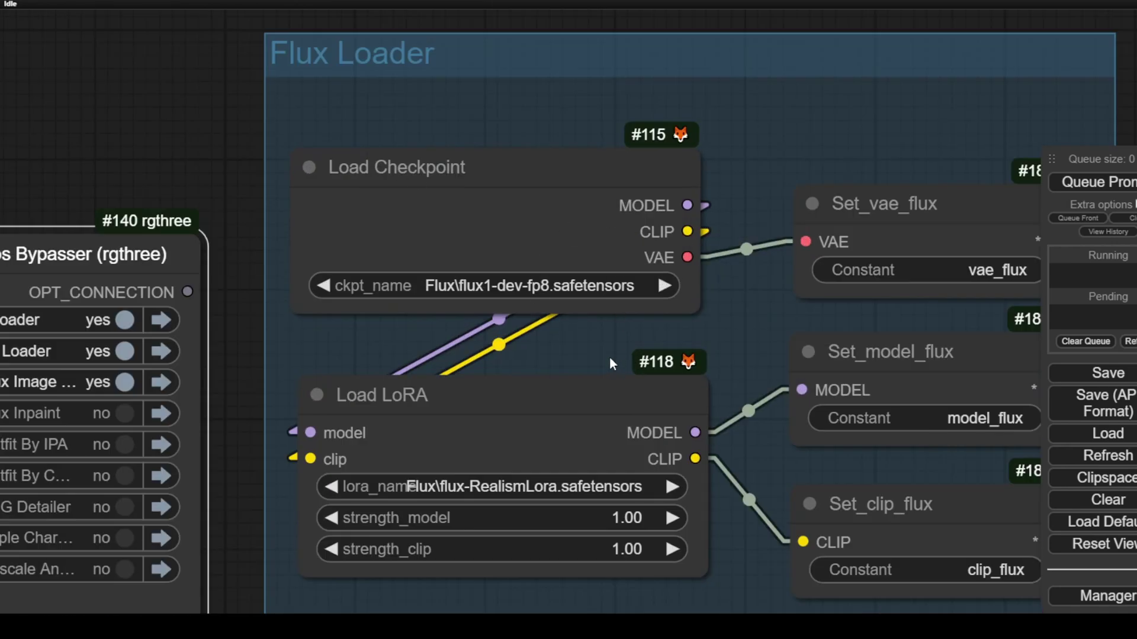
pyautogui.moveTo(727, 556); pyautogui.dragTo(733, 337)
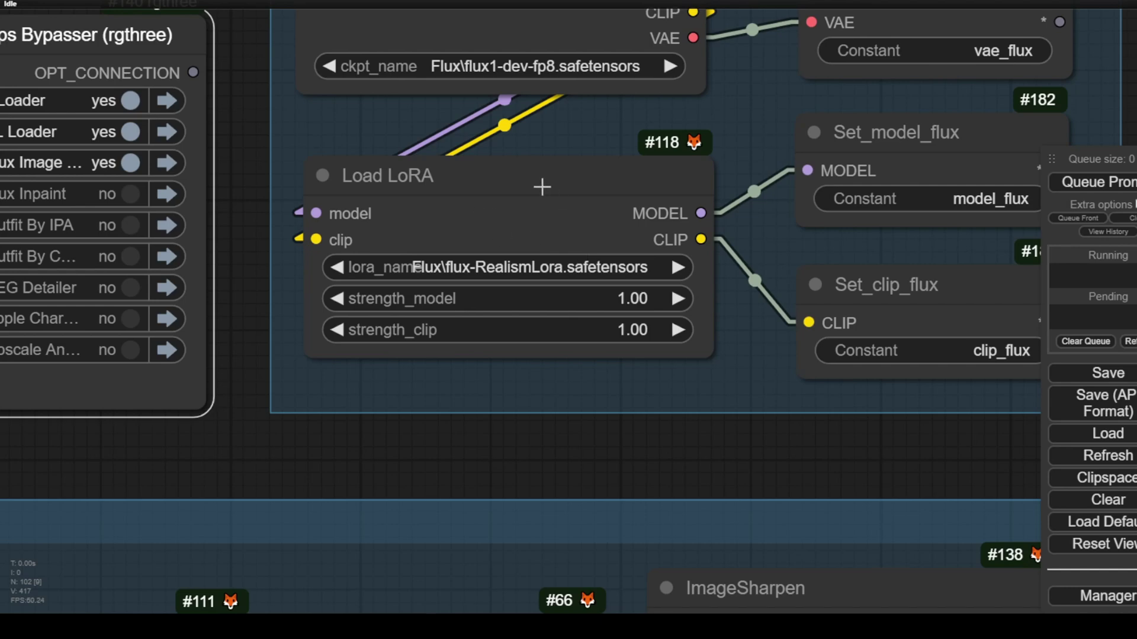
pyautogui.scroll(-3, 665, 335)
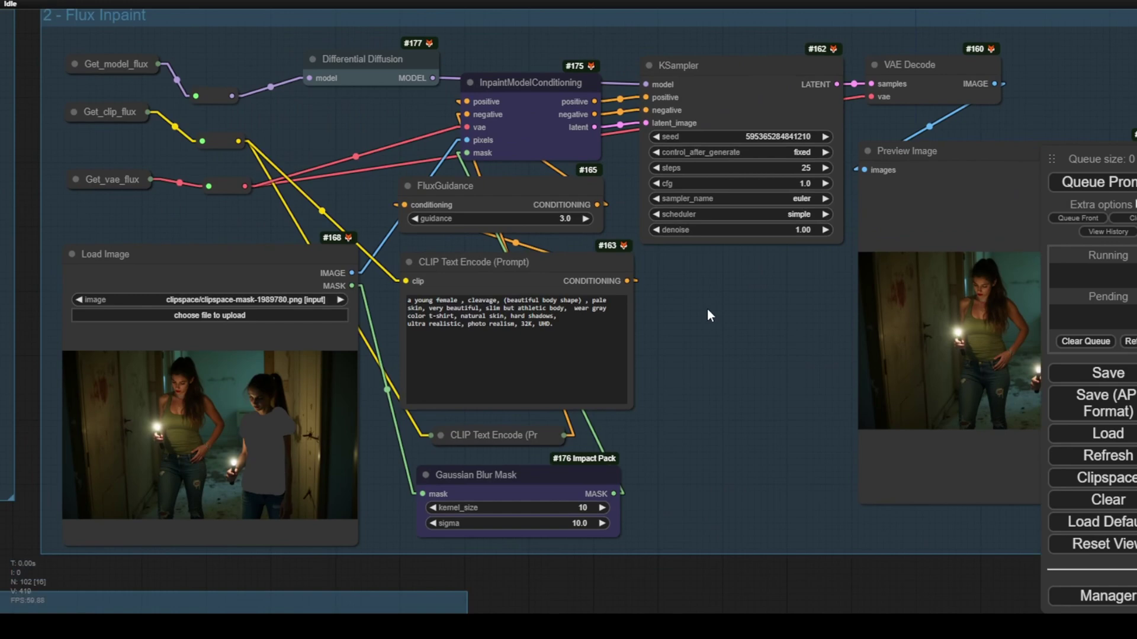
pyautogui.moveTo(707, 308); pyautogui.dragTo(675, 332)
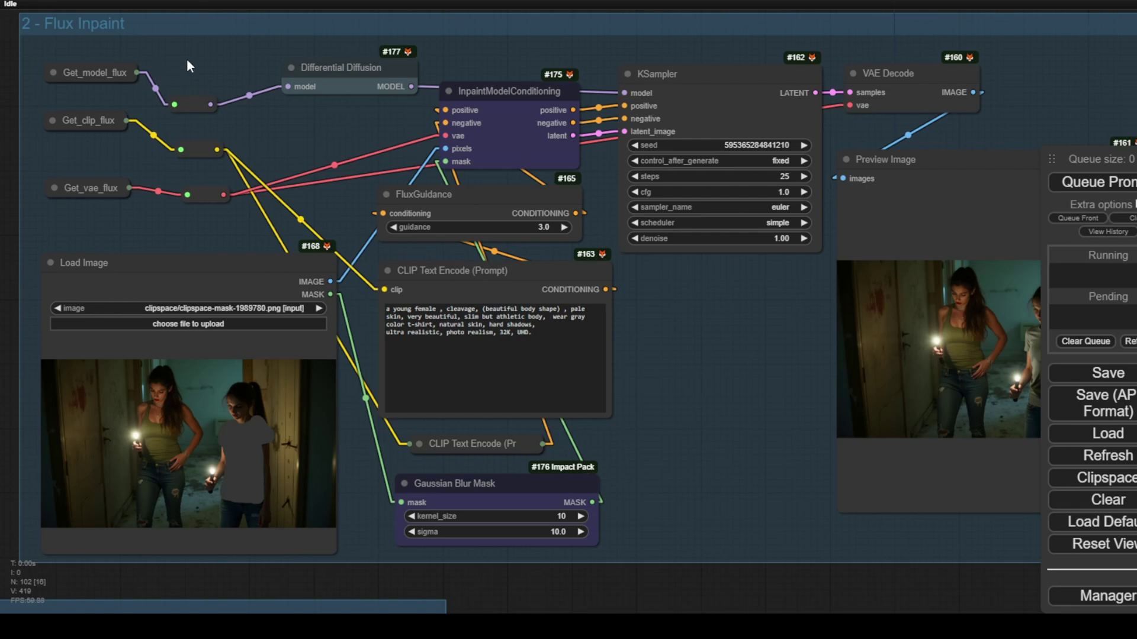
# Expand and collapse the Get_model_flux node left of the inpaint group.
pyautogui.moveTo(186, 65); pyautogui.dragTo(252, 89)
pyautogui.click(161, 90)
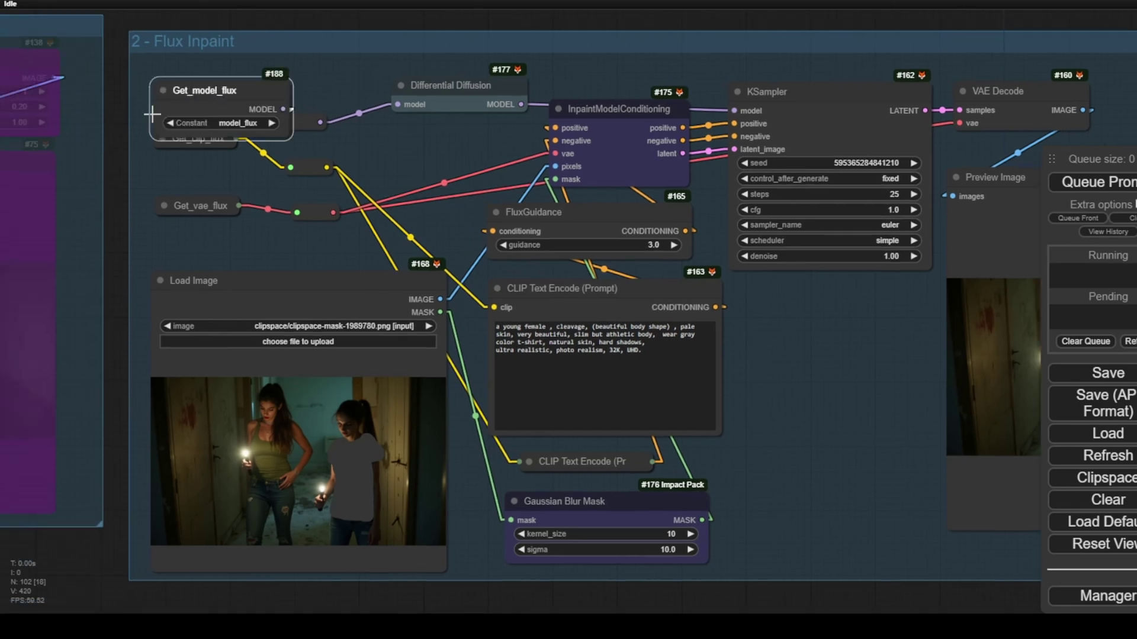
pyautogui.click(159, 90)
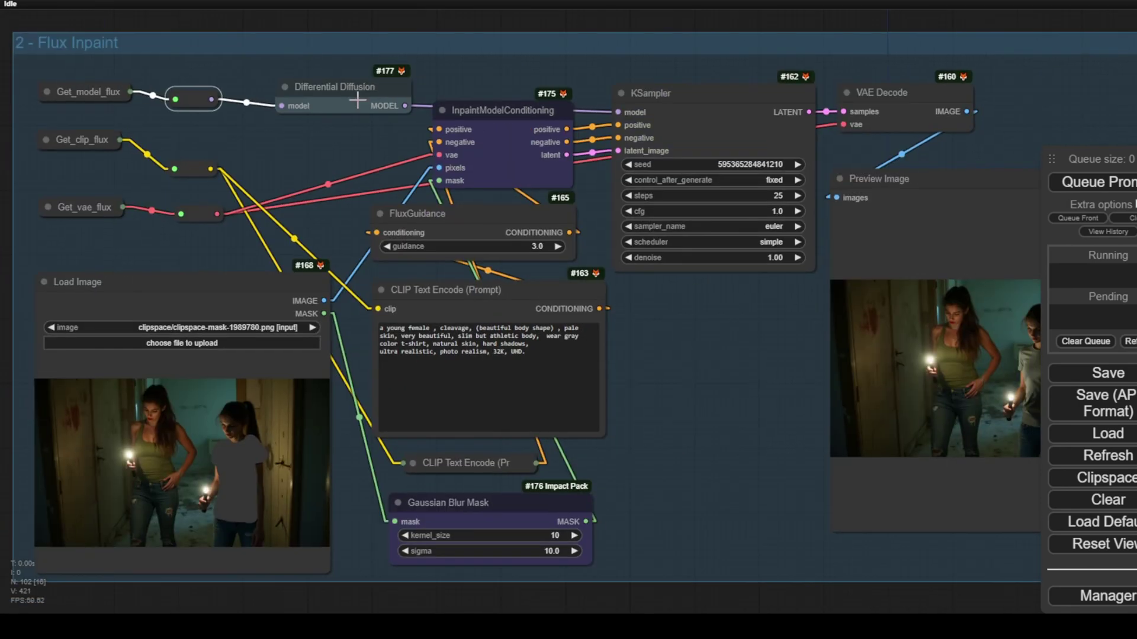
pyautogui.scroll(5, 682, 65)
# Pan across the KSampler, VAE Decode and Preview Image nodes to the inpaint result.
pyautogui.moveTo(656, 50); pyautogui.dragTo(266, 47)
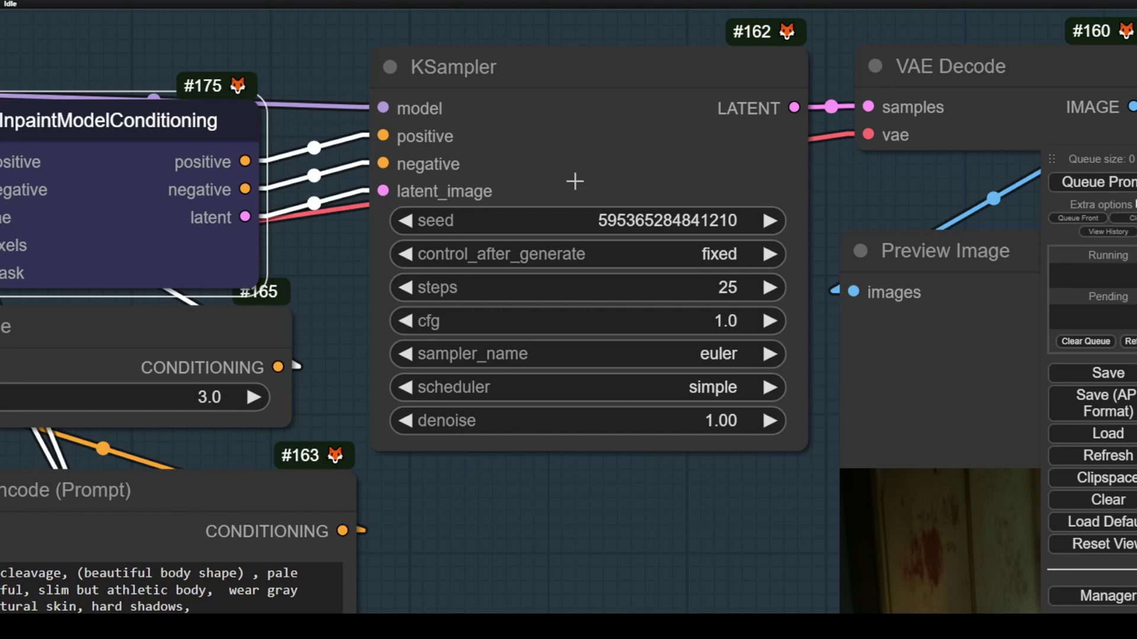
pyautogui.scroll(-4, 676, 479)
pyautogui.moveTo(611, 505); pyautogui.dragTo(411, 436)
pyautogui.scroll(2, 794, 264)
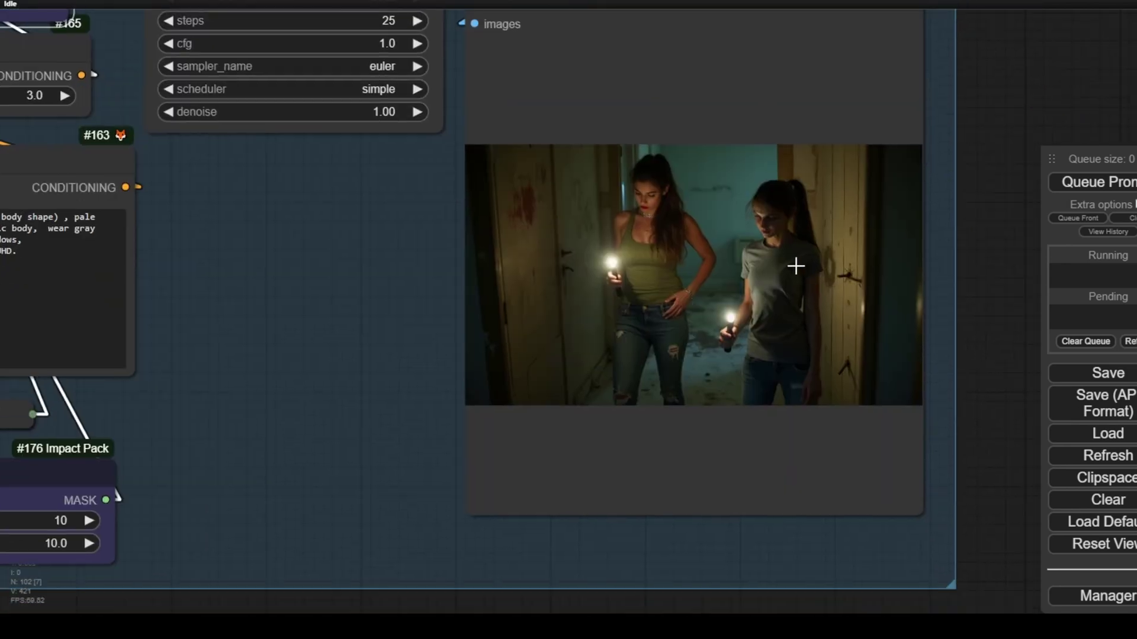
pyautogui.scroll(1, 639, 337)
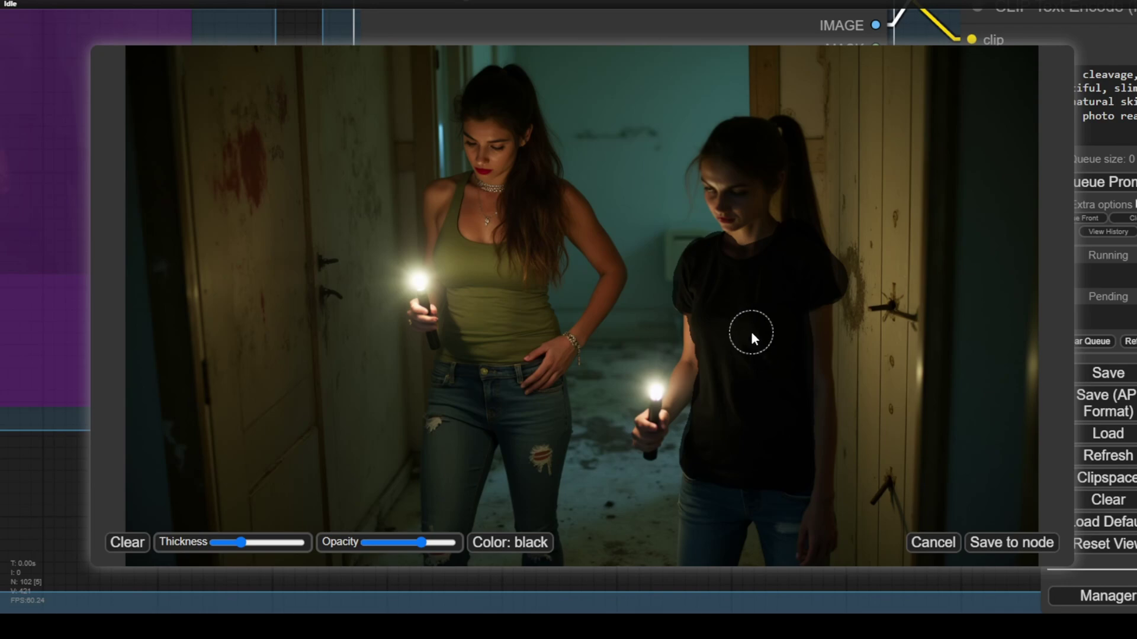
# Save the painted T-shirt mask and highlight the 'wear gray color t-shirt' prompt phrase.
pyautogui.click(1012, 542)
pyautogui.moveTo(903, 216); pyautogui.dragTo(903, 296)
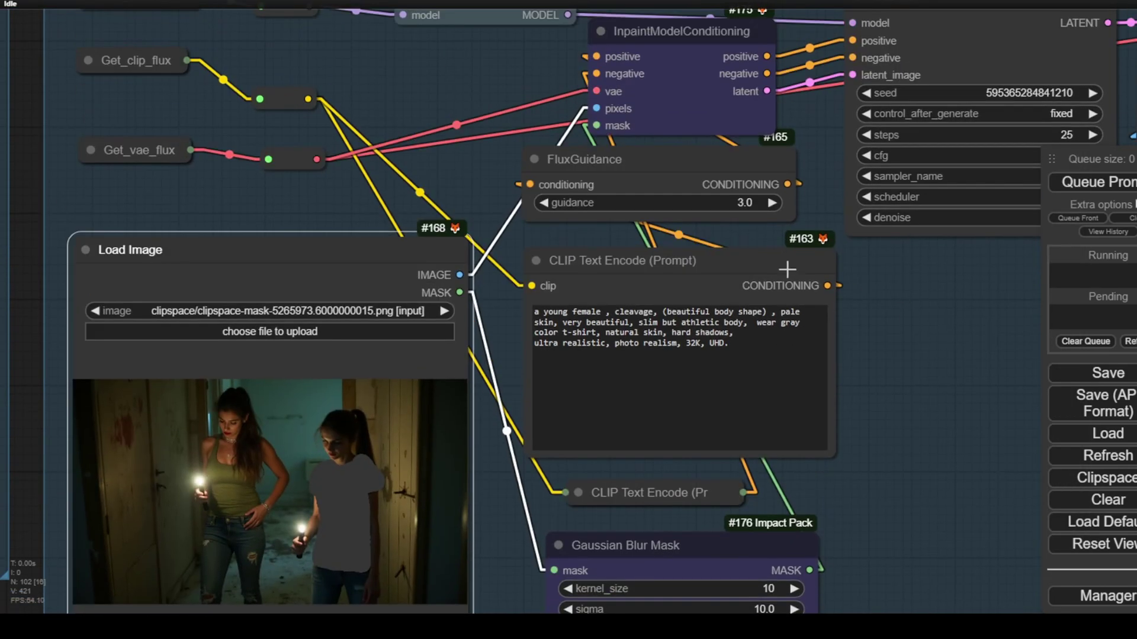
pyautogui.scroll(3, 663, 293)
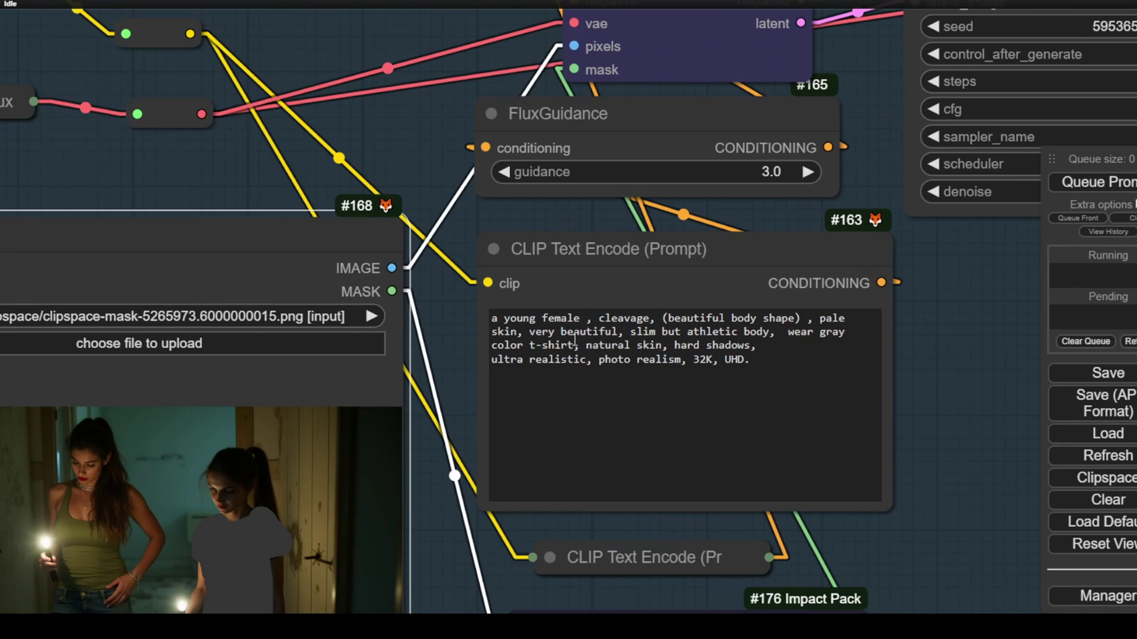
pyautogui.moveTo(782, 332); pyautogui.dragTo(582, 345)
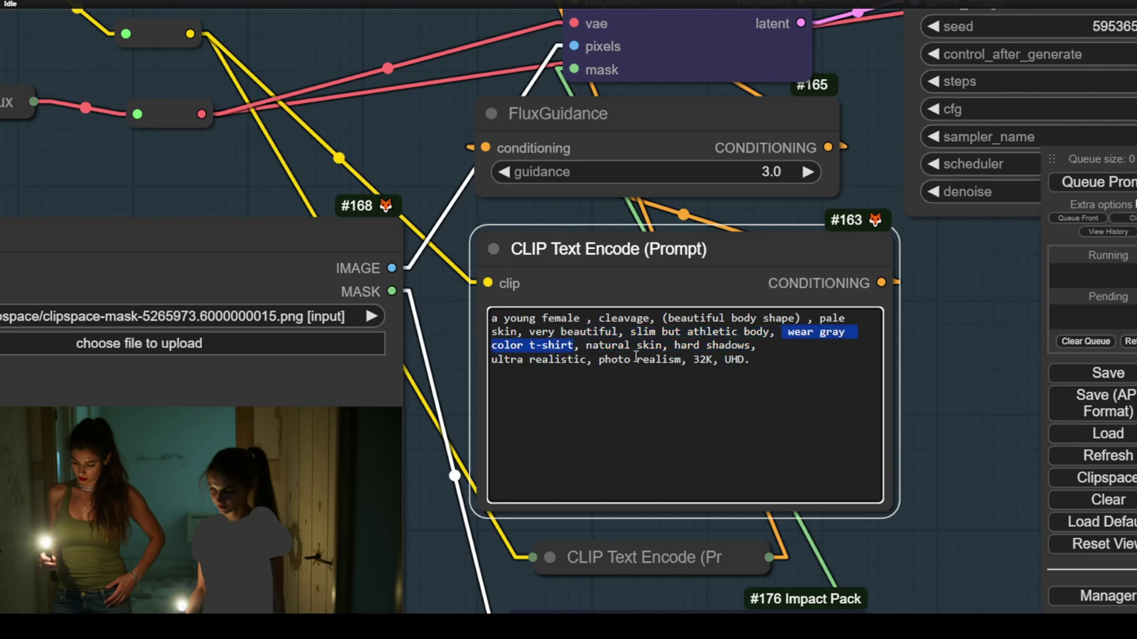
pyautogui.click(715, 361)
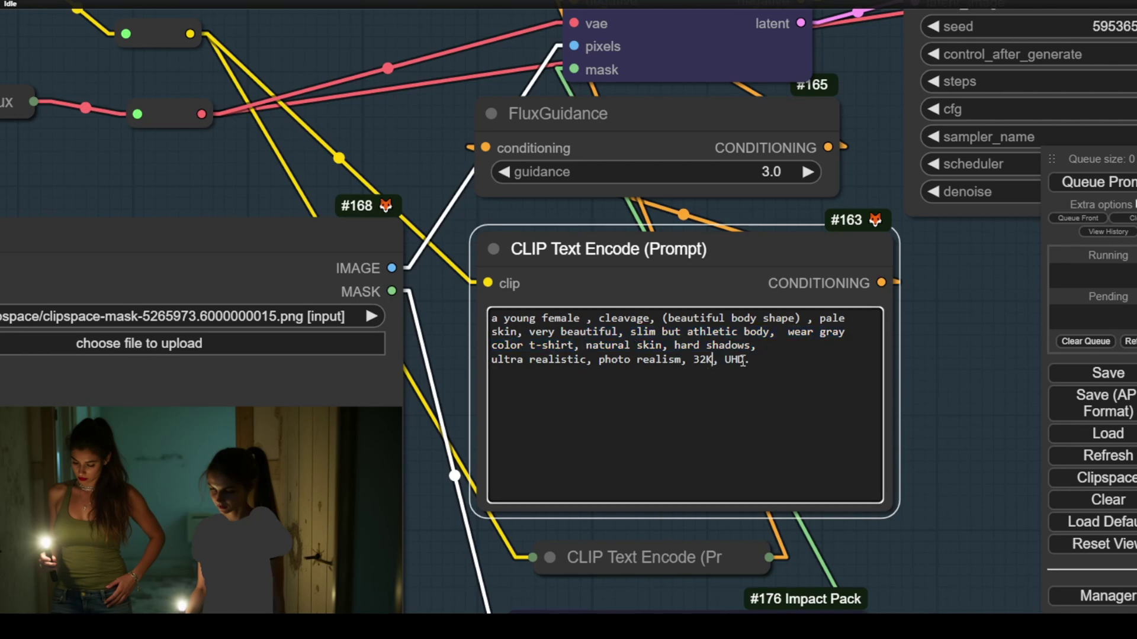
# Pan over Load Image, the prompt and Gaussian Blur Mask to the Preview Image result.
pyautogui.scroll(-1, 388, 413)
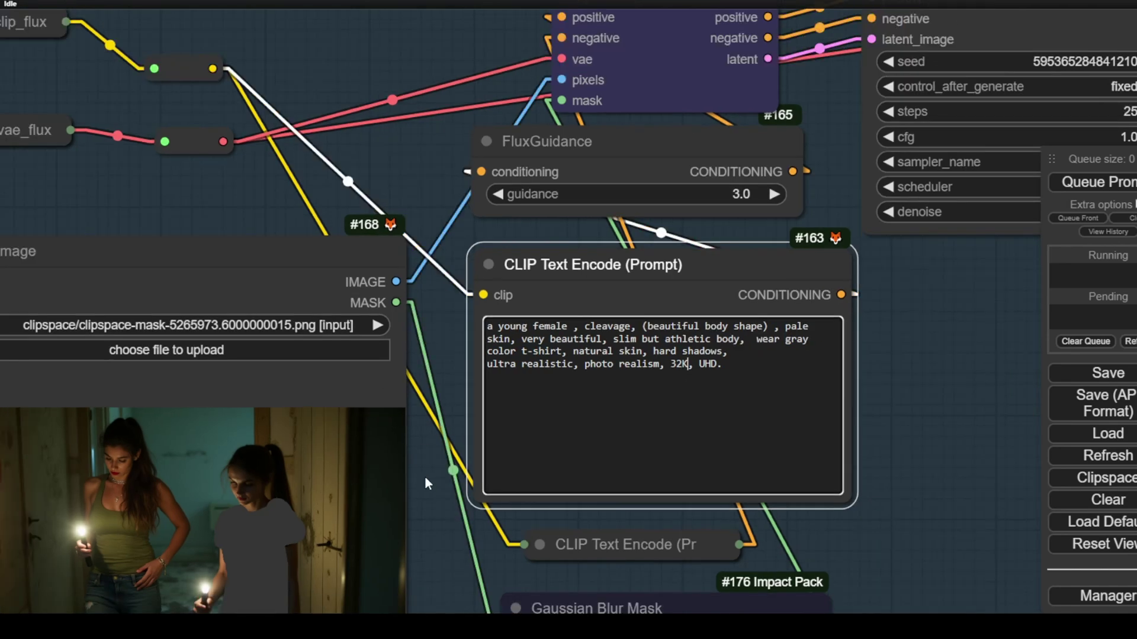
pyautogui.moveTo(425, 476); pyautogui.dragTo(536, 246)
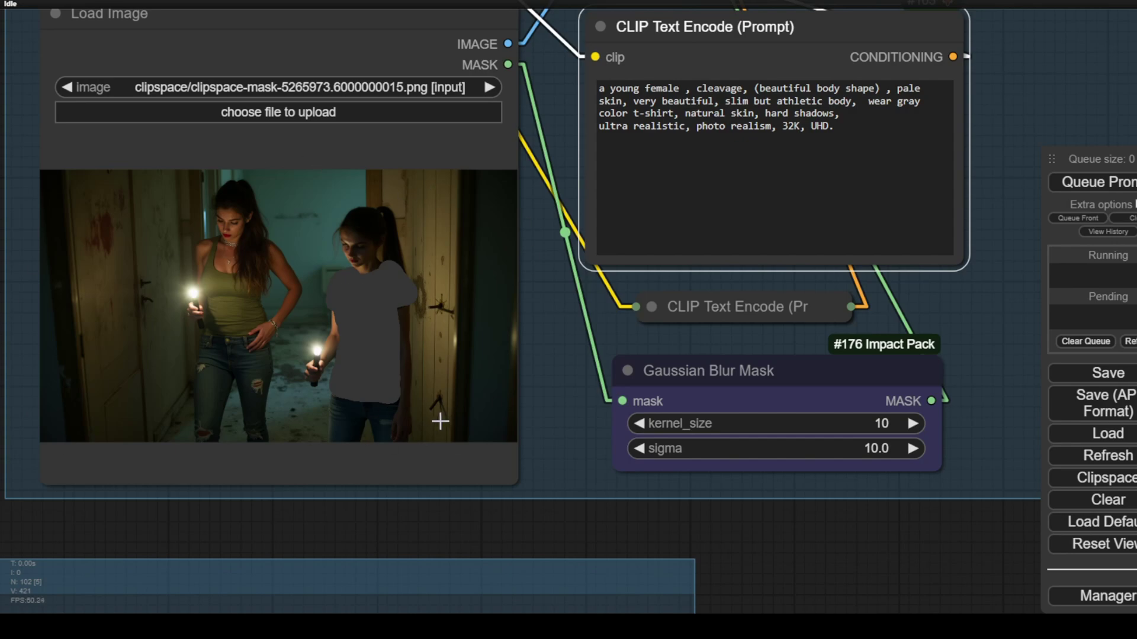
pyautogui.scroll(-5, 440, 421)
pyautogui.moveTo(832, 363); pyautogui.dragTo(371, 390)
pyautogui.scroll(5, 631, 286)
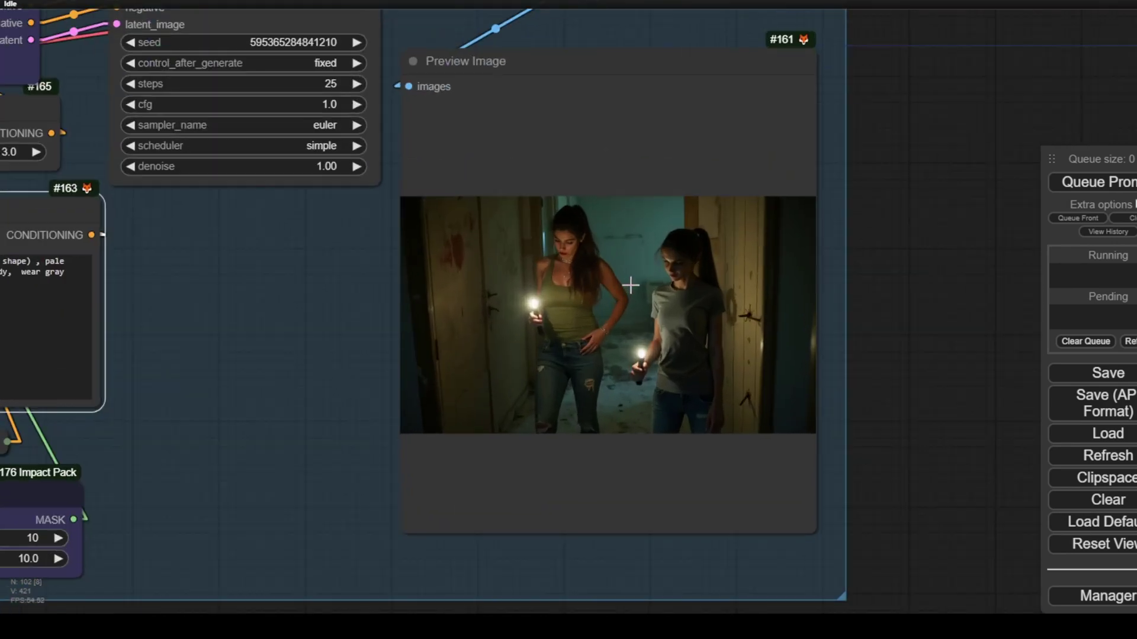
pyautogui.scroll(4, 630, 286)
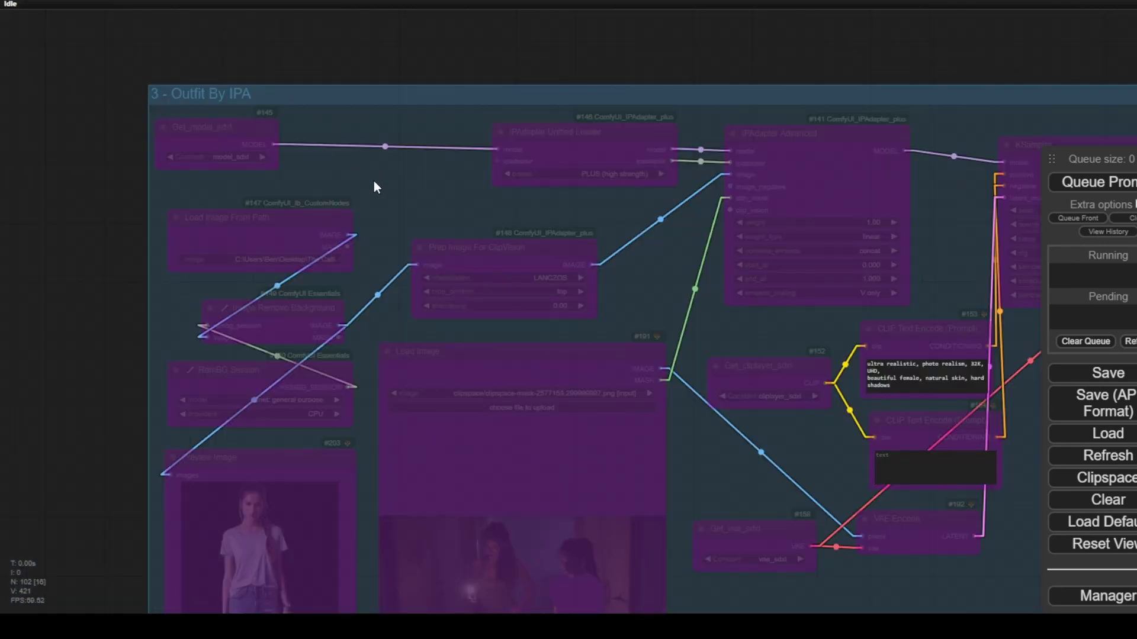
# Turn off the 2 - Flux Inpaint group in the Fast Groups Bypasser node.
pyautogui.moveTo(374, 187); pyautogui.dragTo(417, 54)
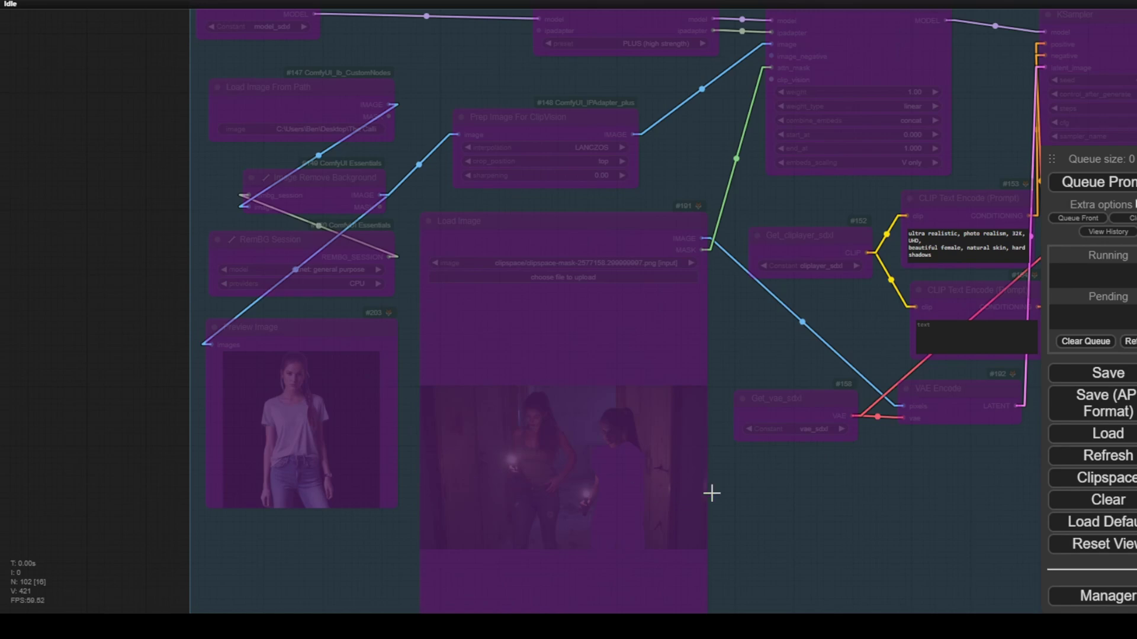
pyautogui.scroll(-3, 879, 508)
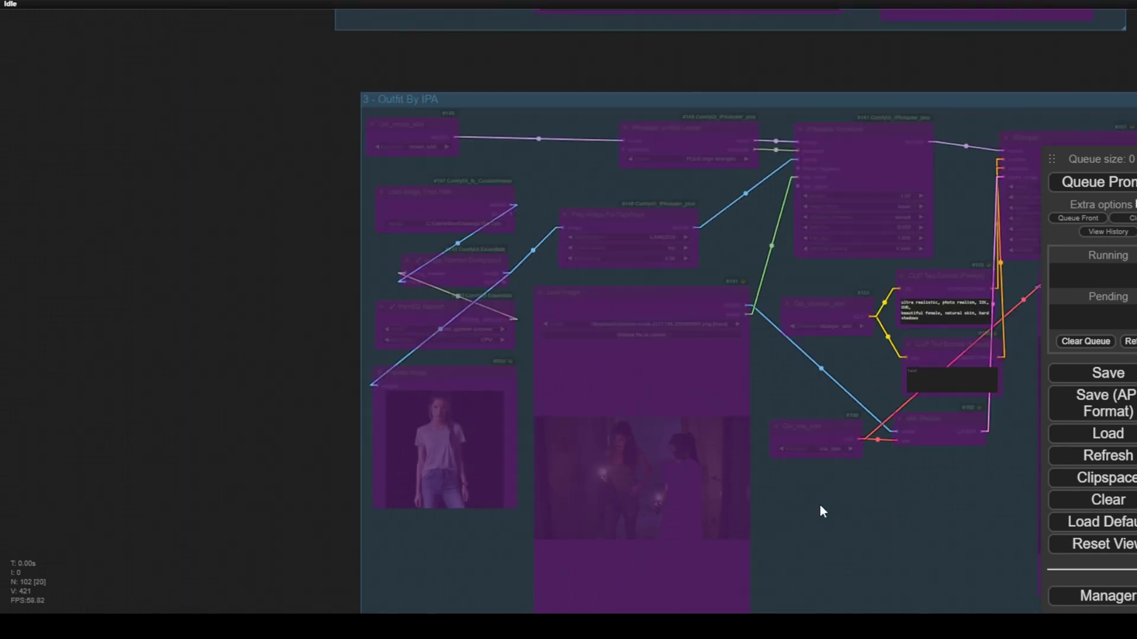
pyautogui.press('1')
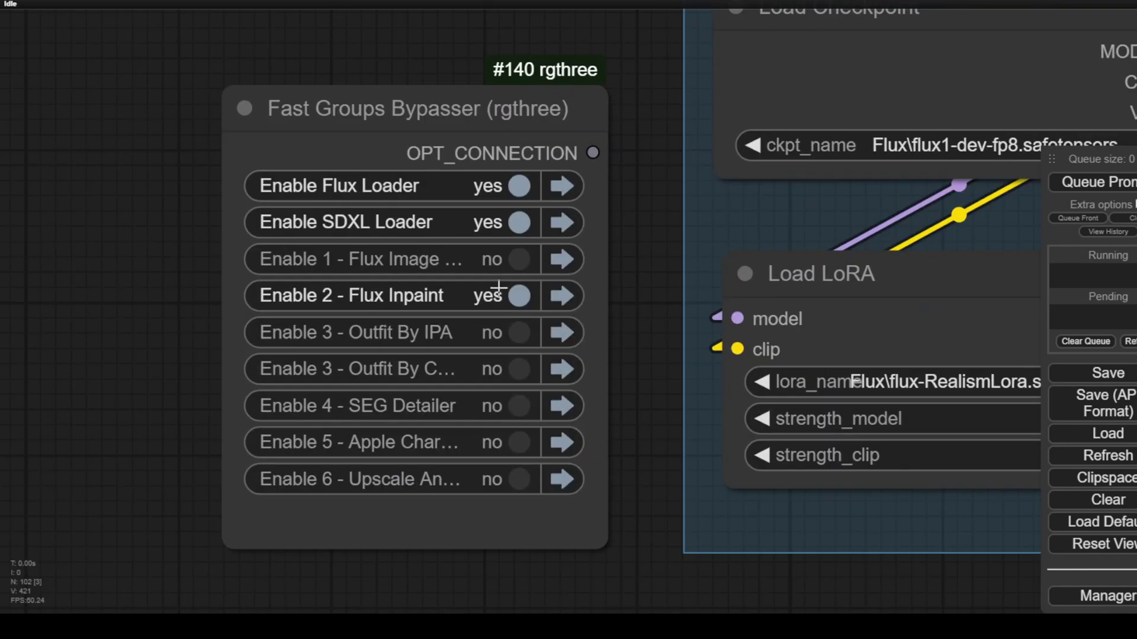
pyautogui.click(517, 296)
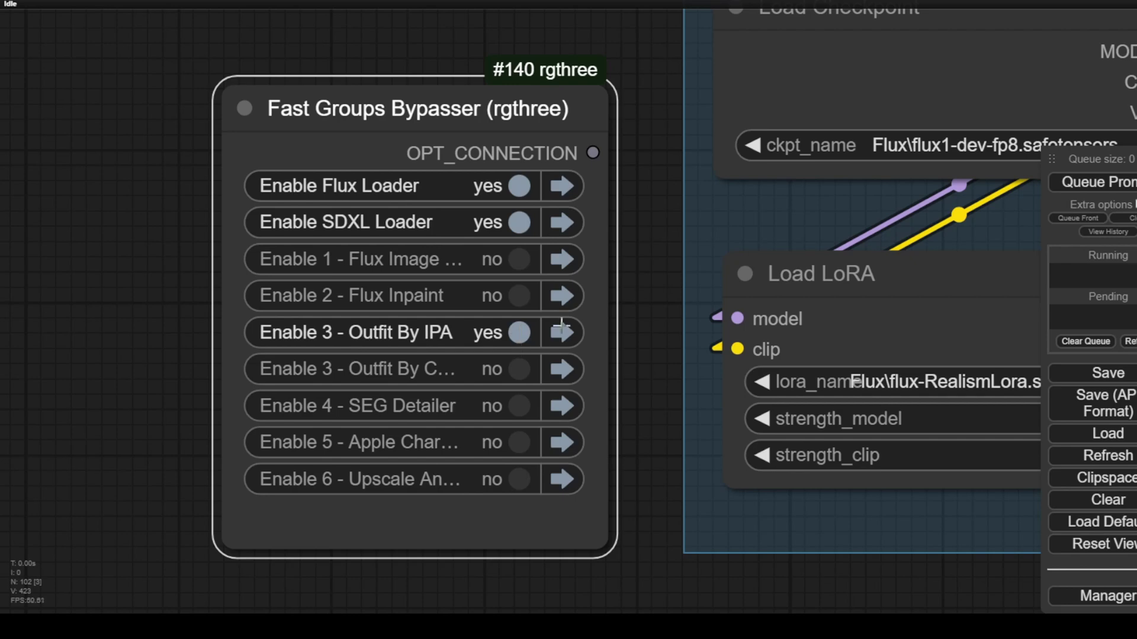
# Jump to the 3 - Outfit By IPA group and zoom around it.
pyautogui.click(561, 333)
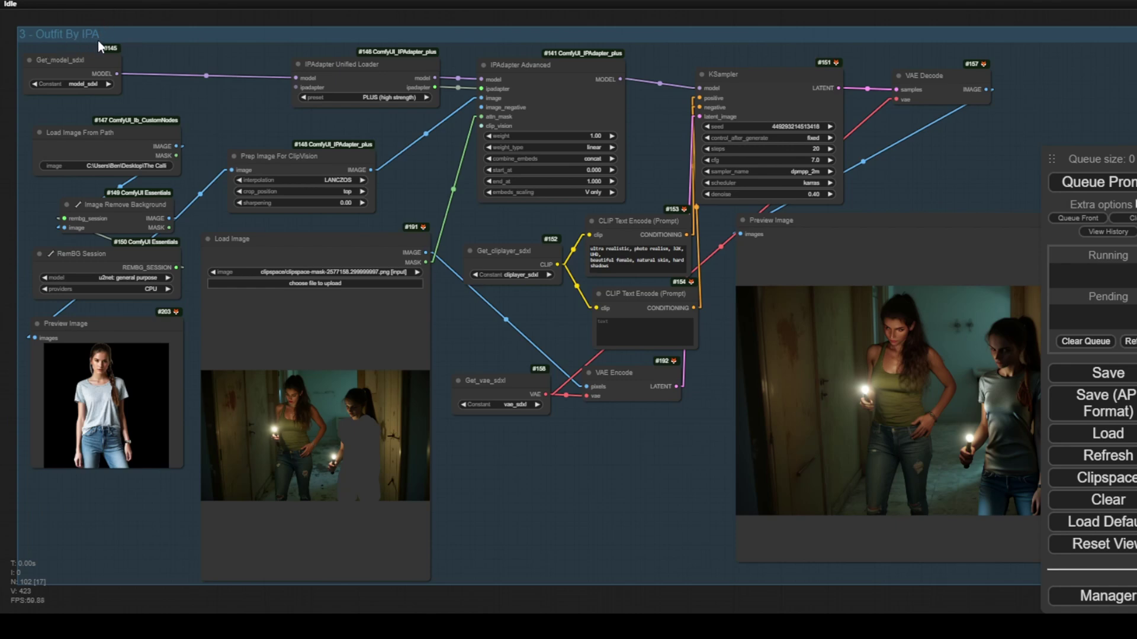
pyautogui.scroll(10, 26, 375)
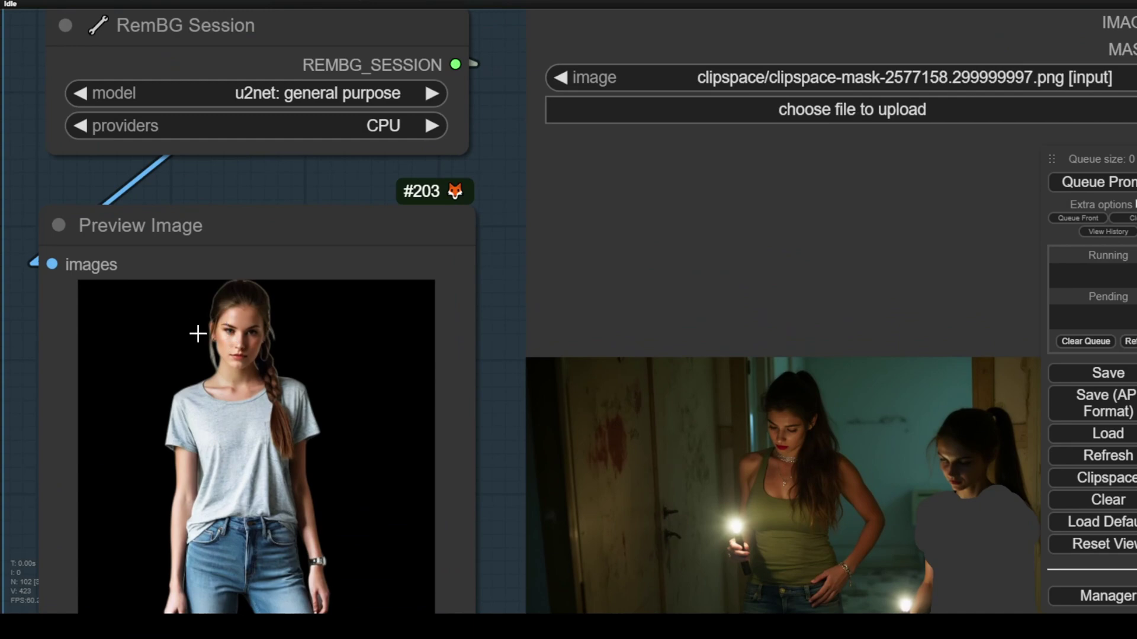
pyautogui.scroll(-2, 201, 362)
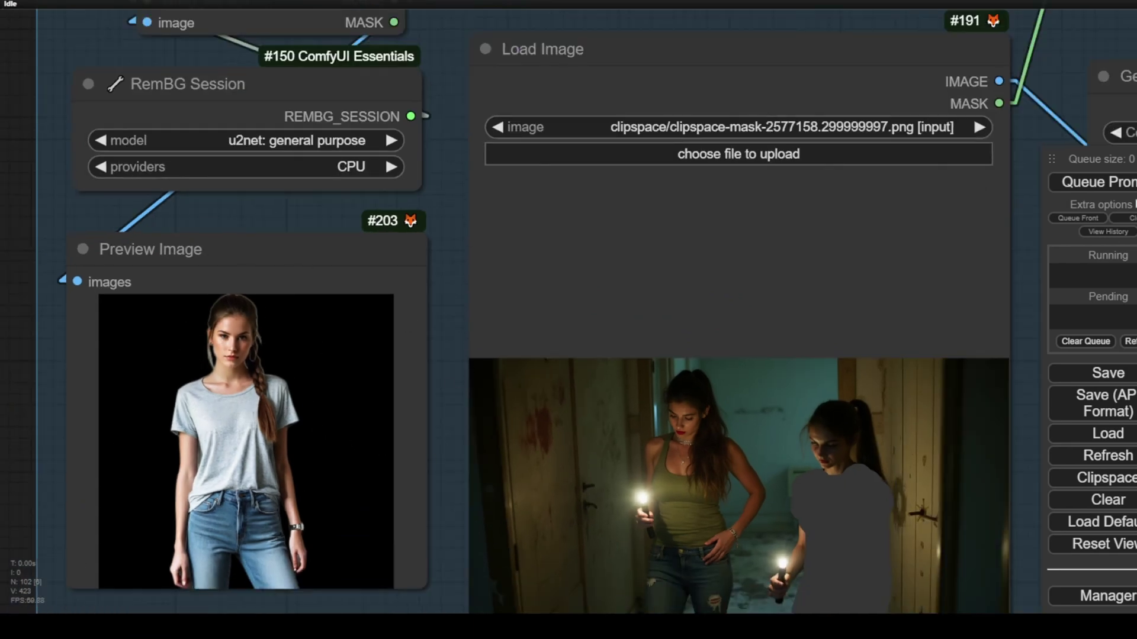
pyautogui.scroll(-1, 325, 469)
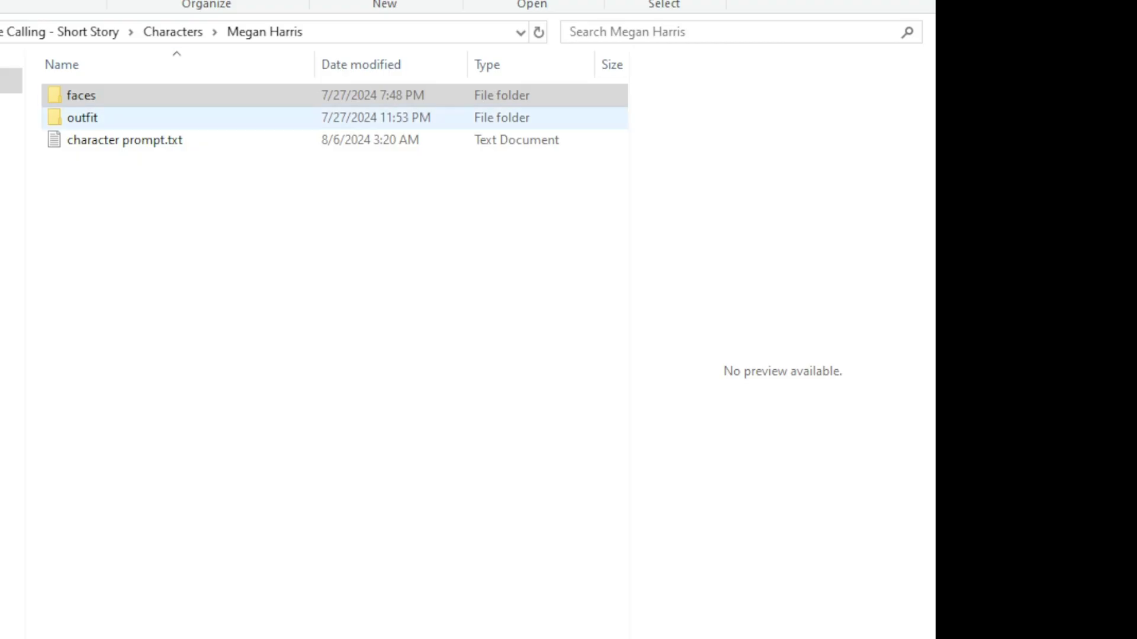
pyautogui.click(107, 119)
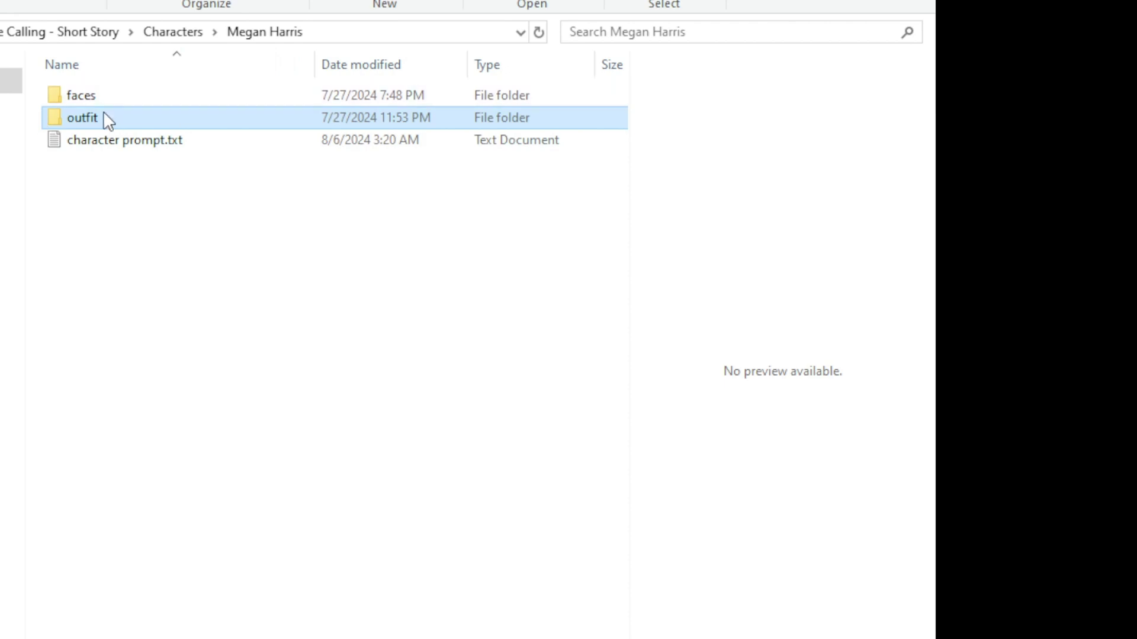
pyautogui.doubleClick(97, 126)
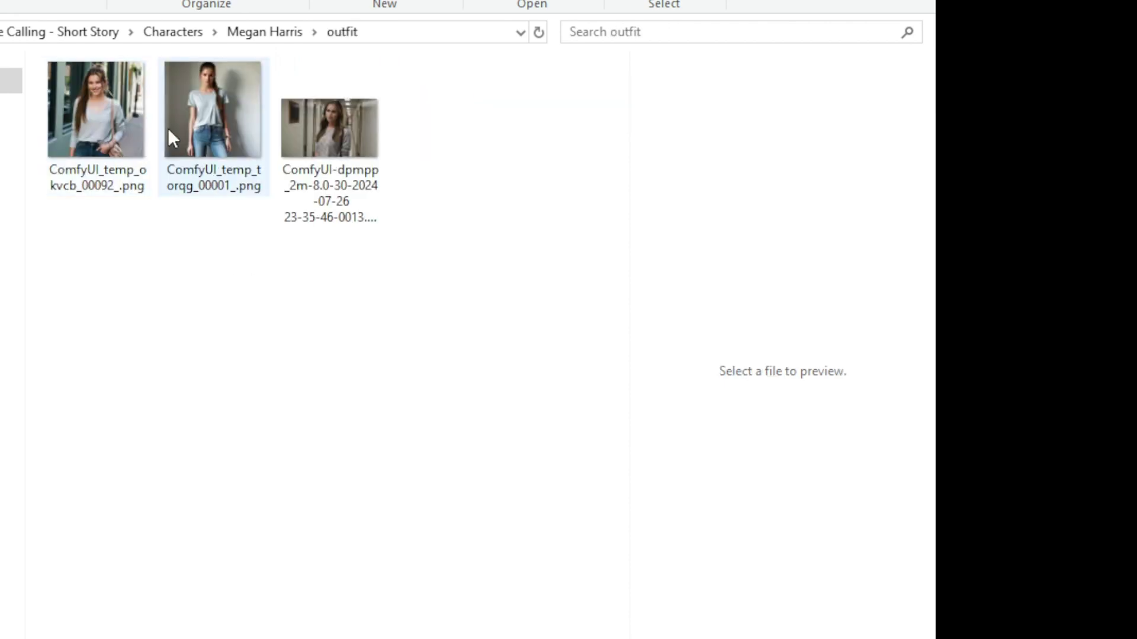
pyautogui.click(240, 110)
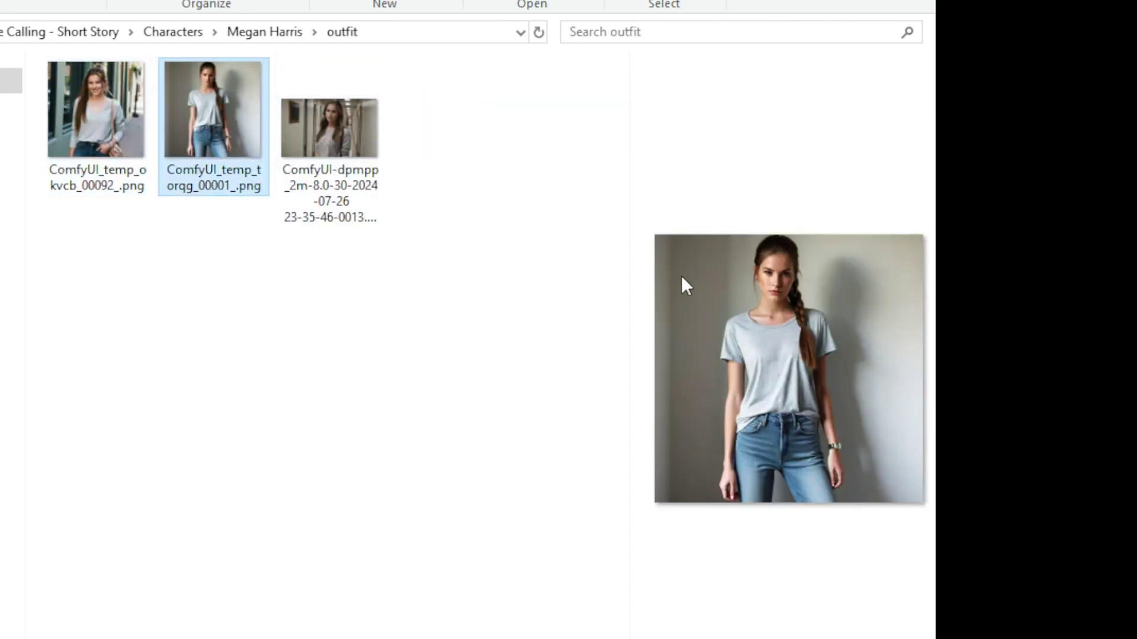
pyautogui.press('Right')
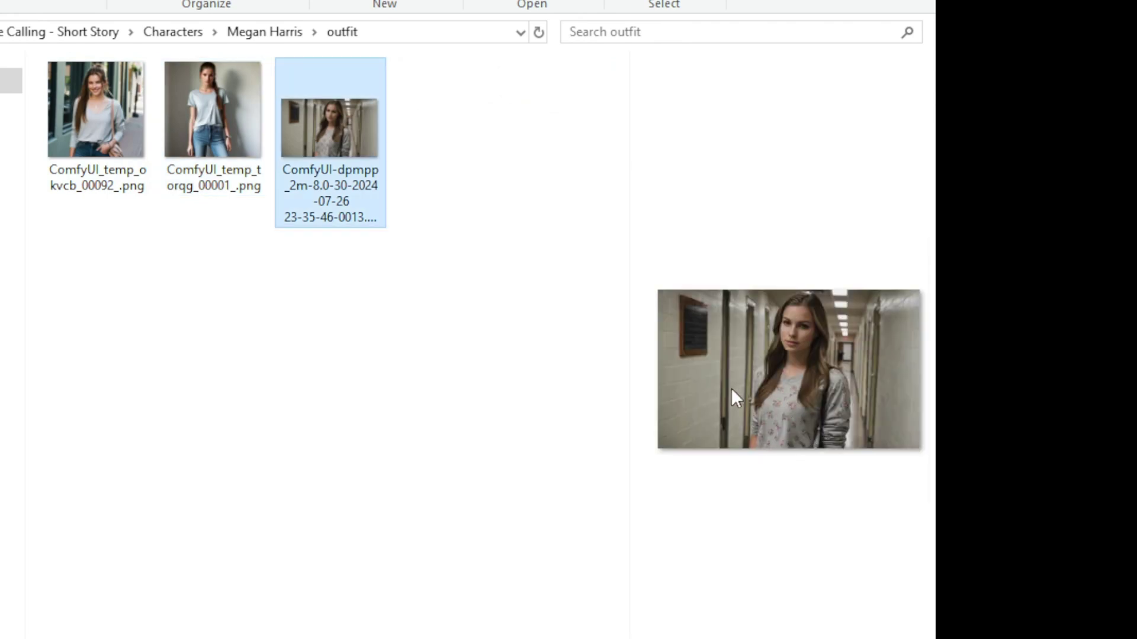
pyautogui.click(289, 35)
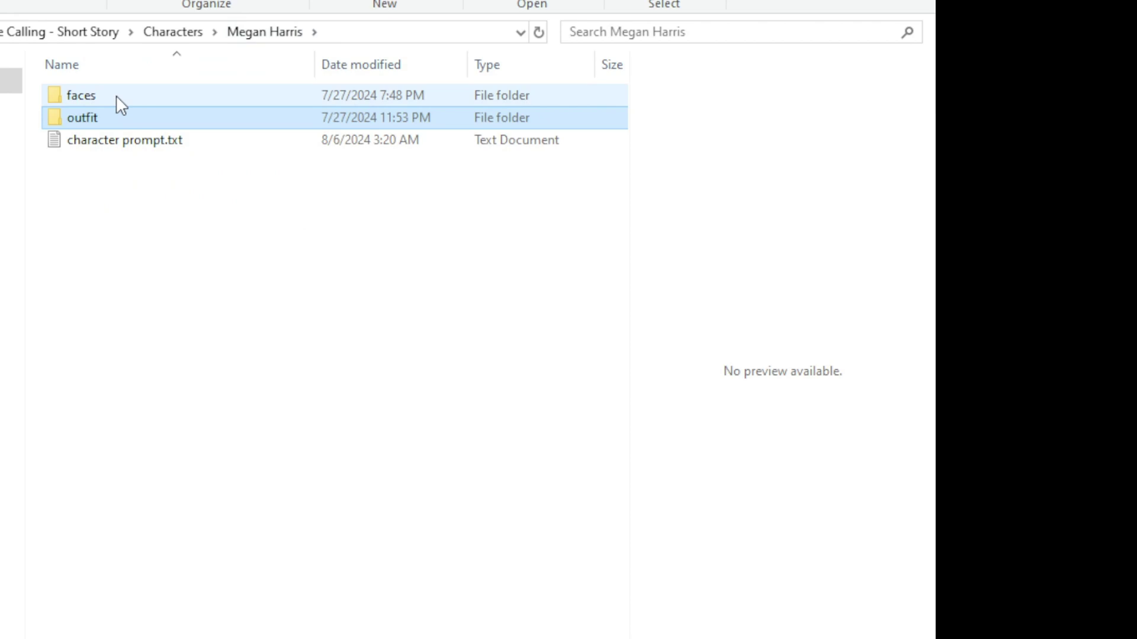
pyautogui.doubleClick(116, 95)
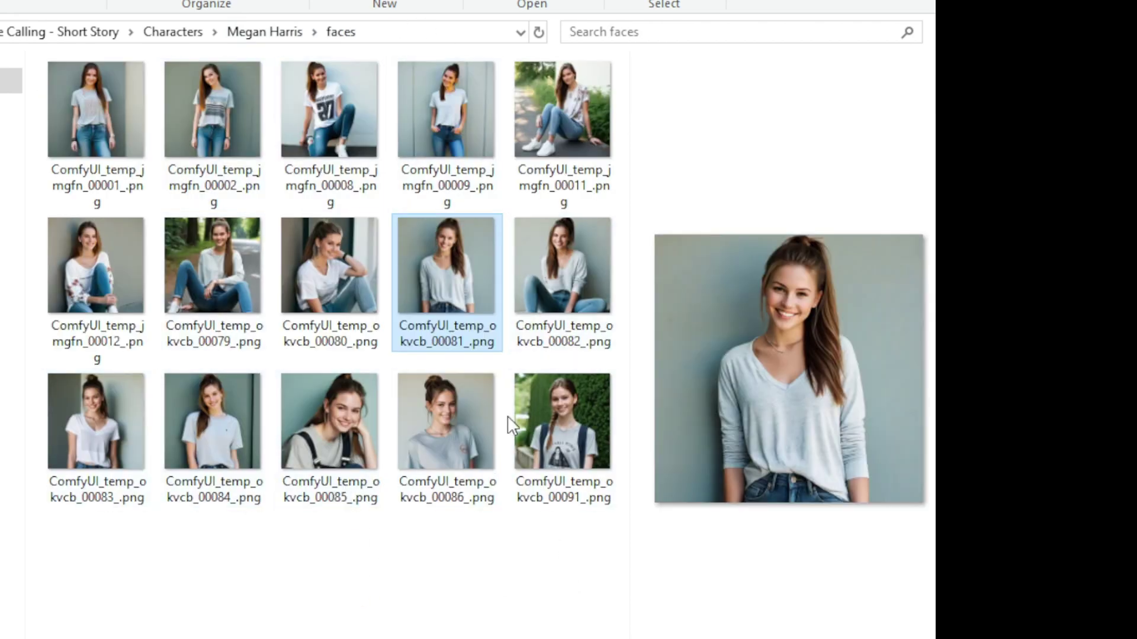
pyautogui.click(435, 127)
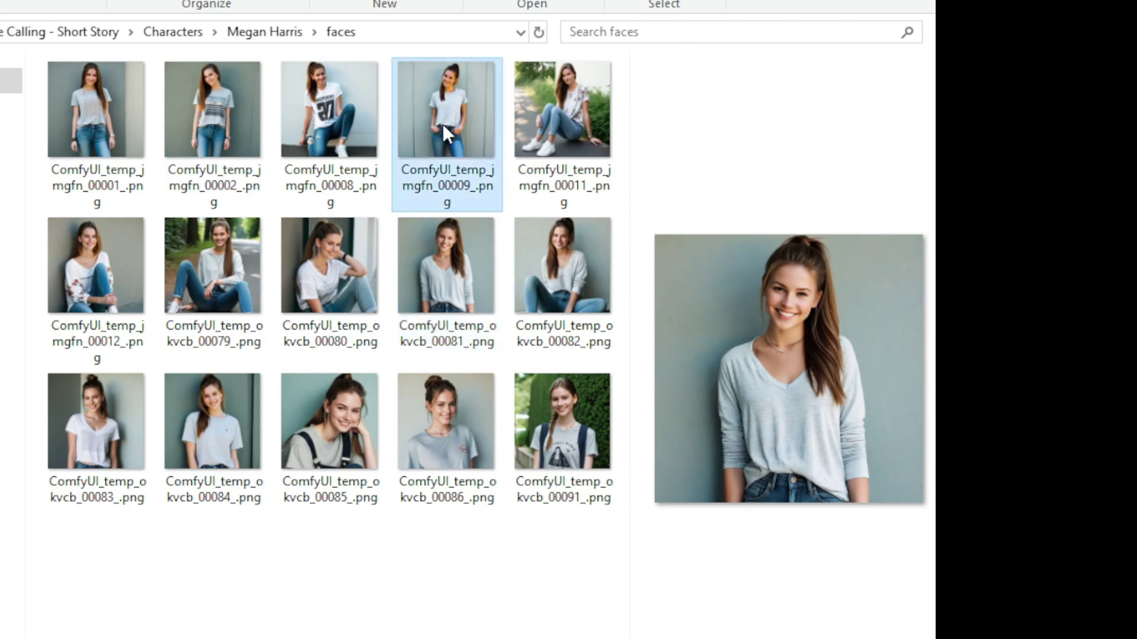
pyautogui.click(267, 33)
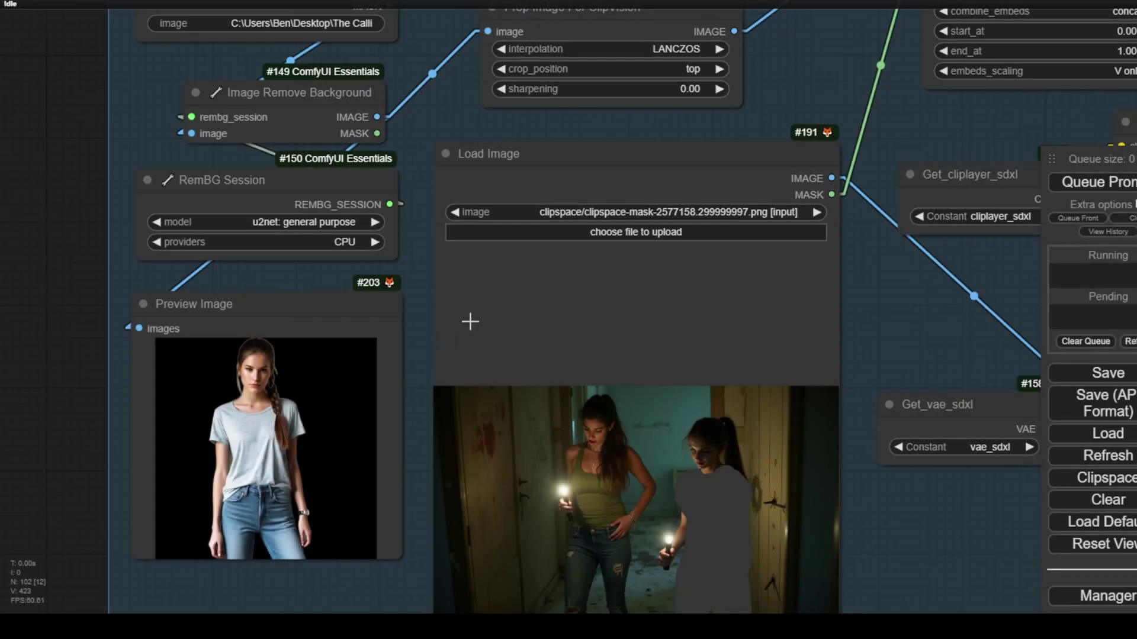
pyautogui.scroll(-3, 470, 322)
pyautogui.moveTo(789, 492); pyautogui.dragTo(760, 364)
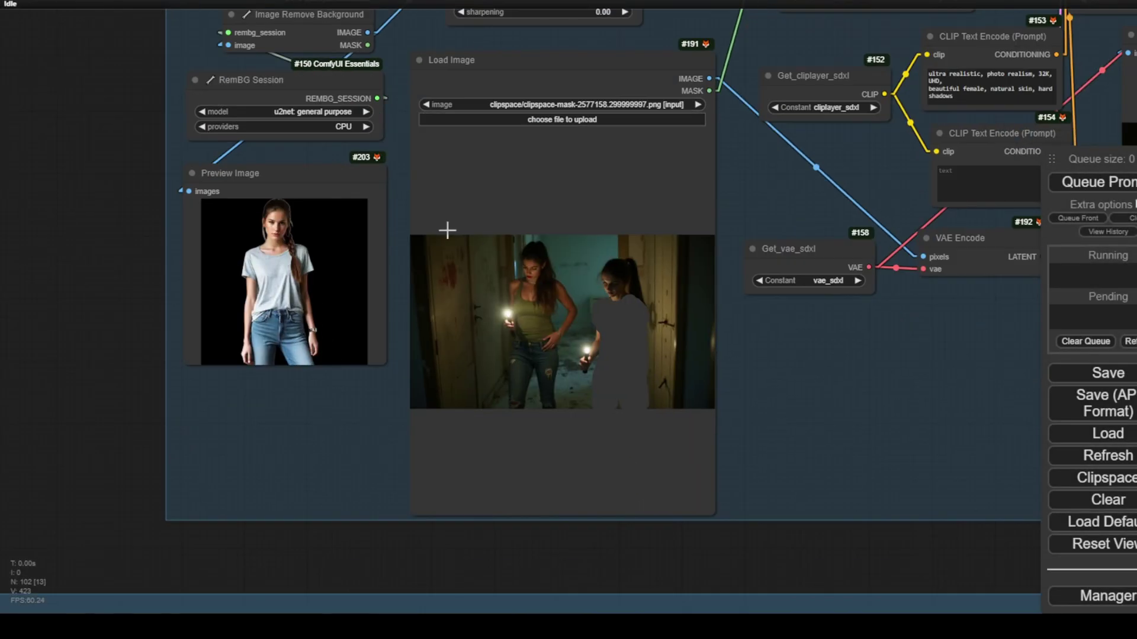
pyautogui.scroll(5, 414, 246)
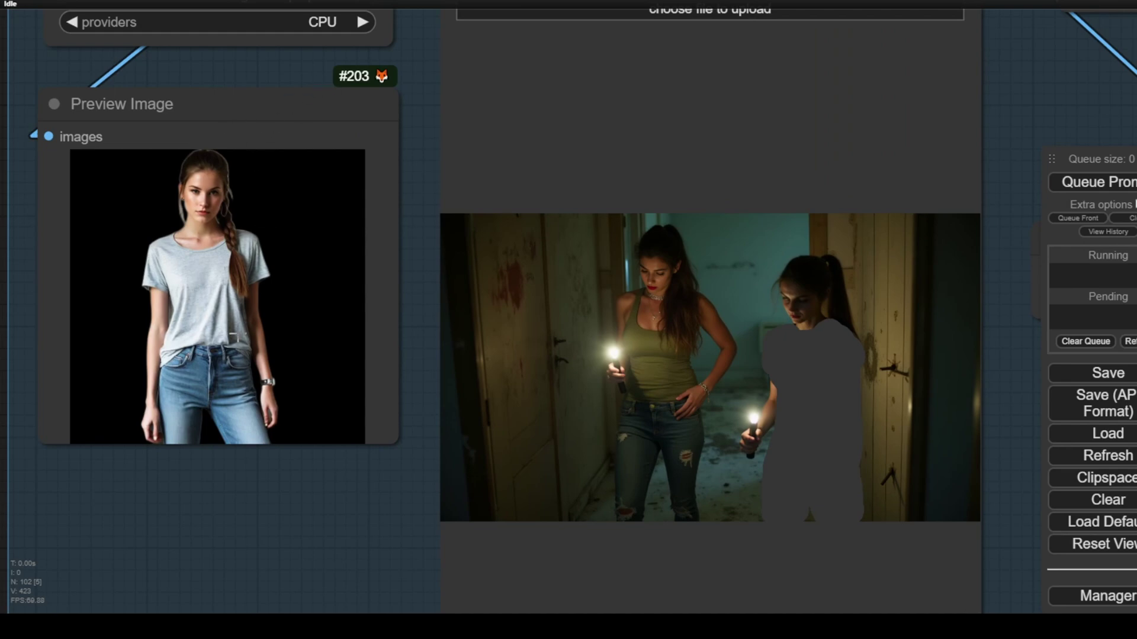
pyautogui.moveTo(429, 107); pyautogui.dragTo(496, 329)
pyautogui.scroll(-2, 415, 125)
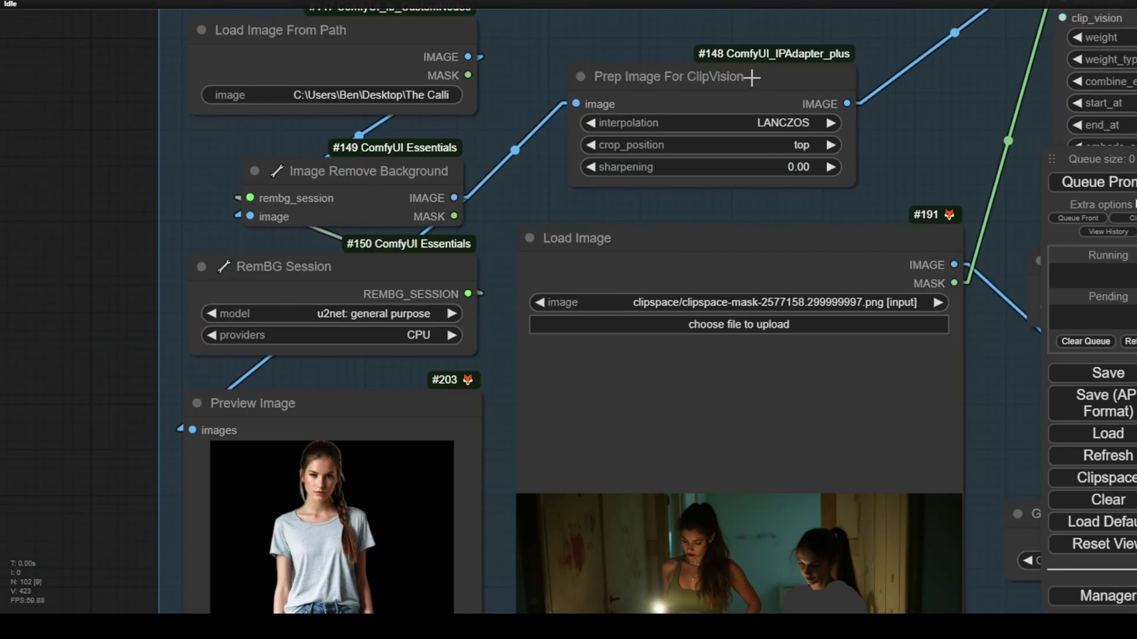
pyautogui.scroll(-2, 538, 93)
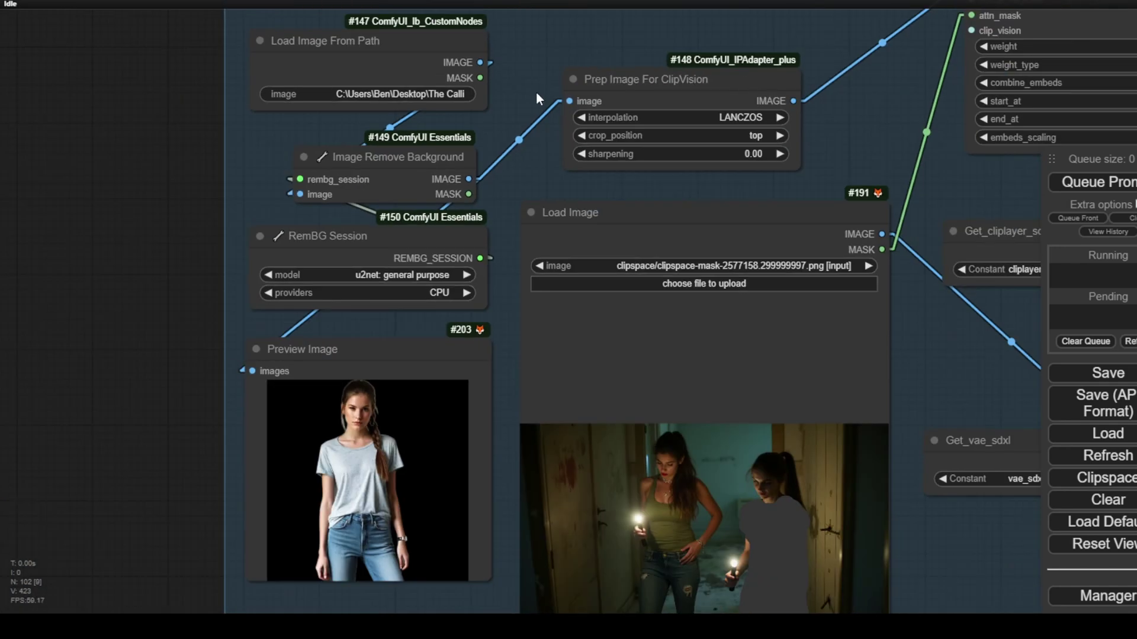
pyautogui.moveTo(460, 348); pyautogui.dragTo(463, 339)
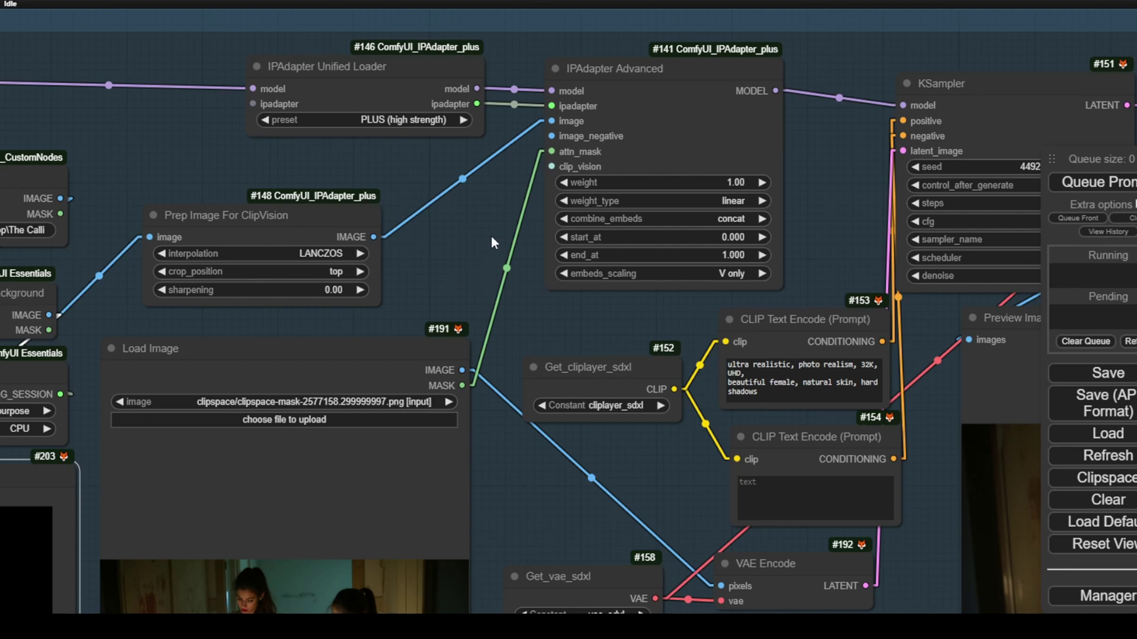
pyautogui.scroll(5, 568, 152)
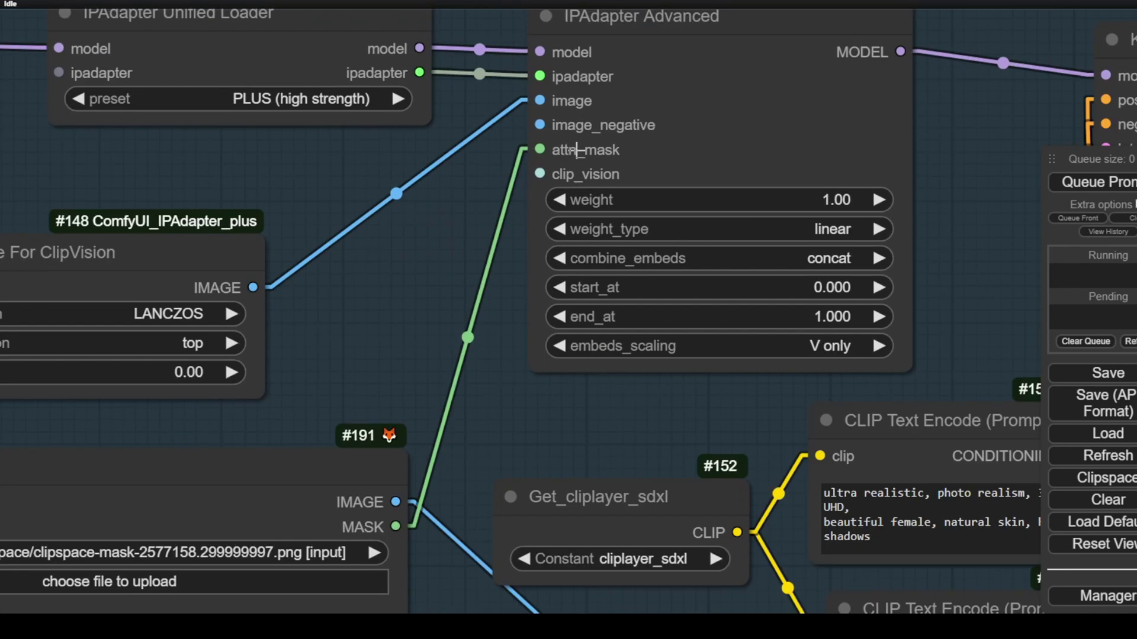
pyautogui.scroll(-4, 397, 314)
pyautogui.moveTo(376, 393); pyautogui.dragTo(481, 191)
pyautogui.moveTo(350, 541); pyautogui.dragTo(426, 357)
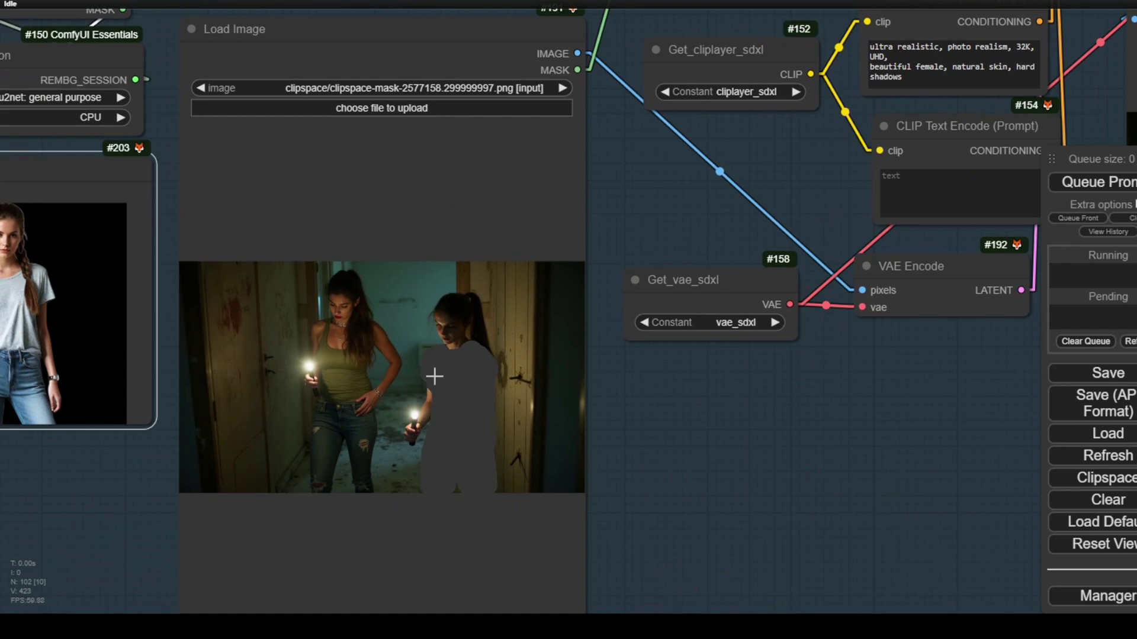
pyautogui.scroll(-2, 436, 367)
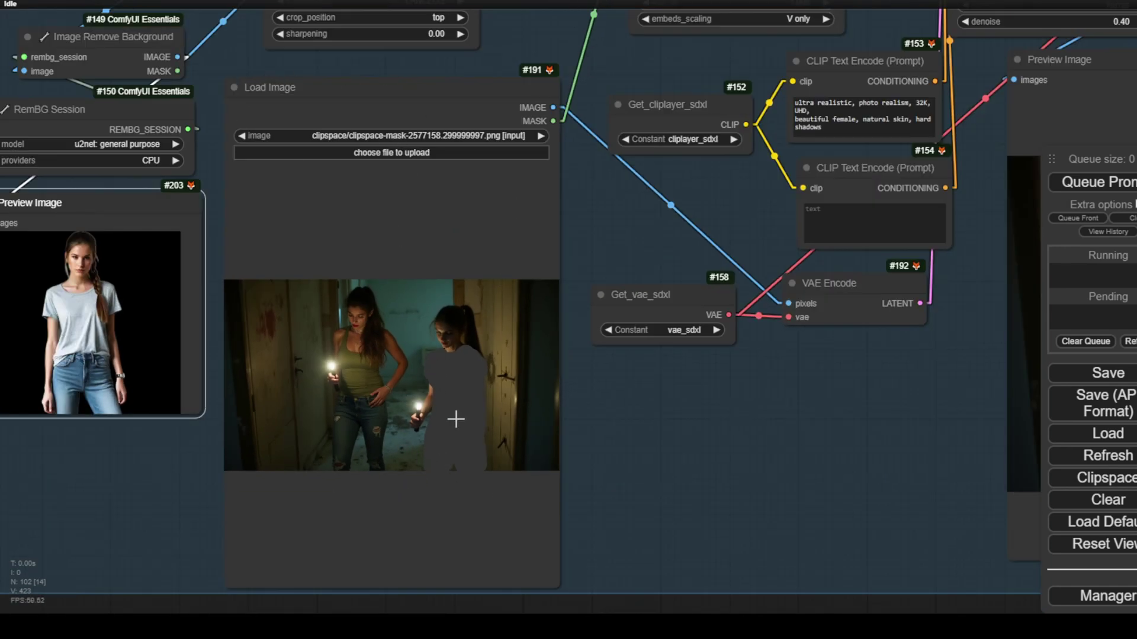
pyautogui.scroll(3, 456, 419)
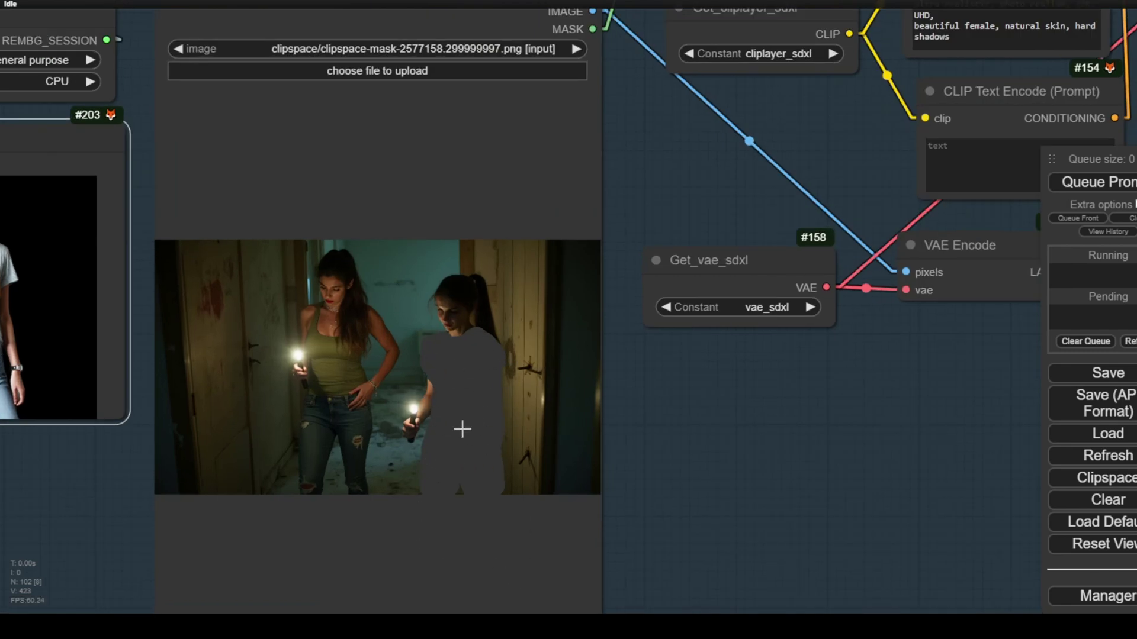
pyautogui.scroll(-3, 476, 416)
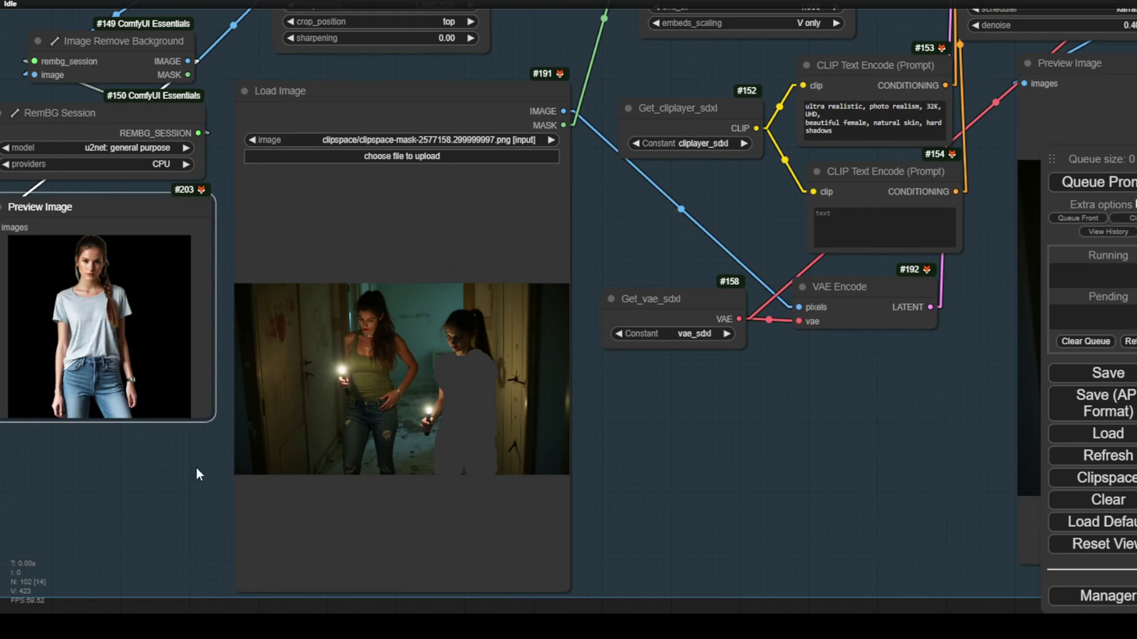
pyautogui.scroll(3, 594, 520)
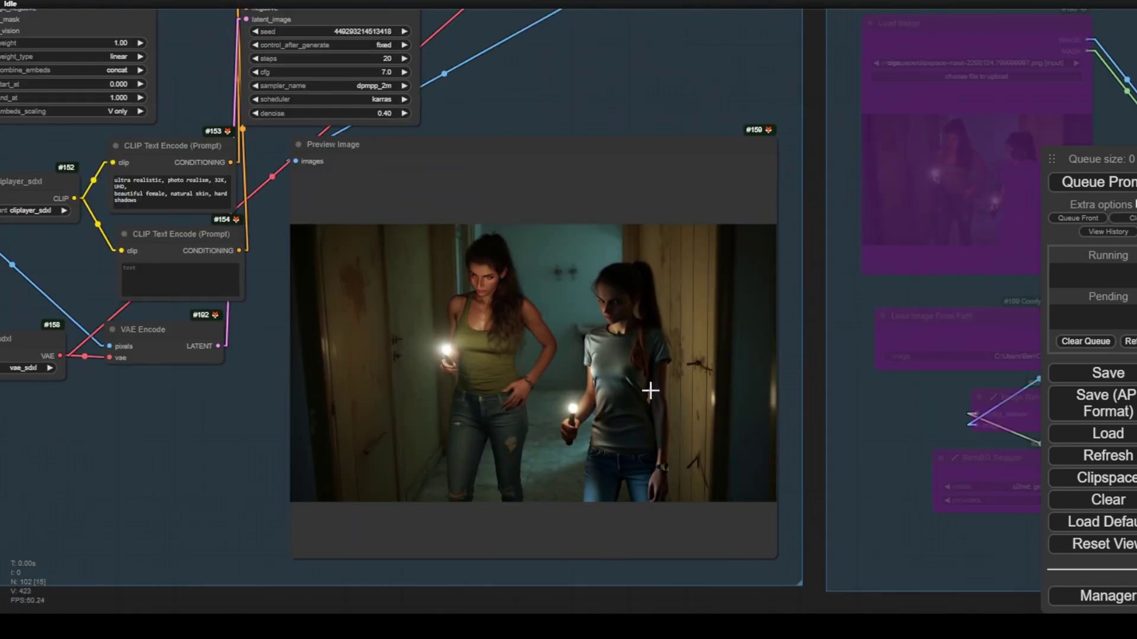
pyautogui.scroll(5, 650, 391)
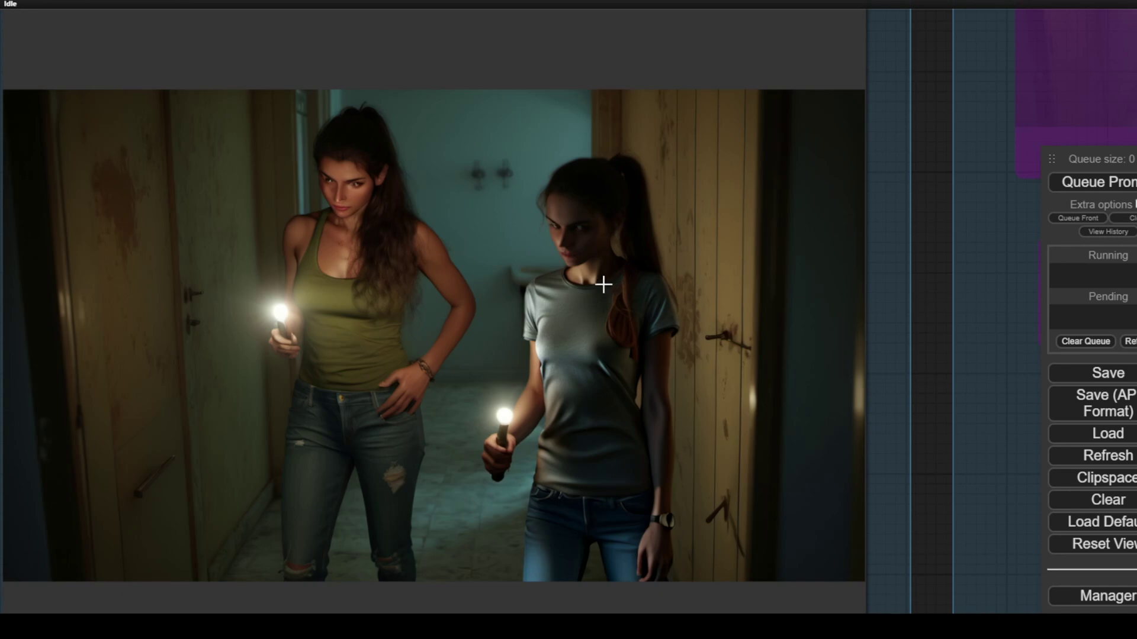
pyautogui.scroll(-4, 655, 318)
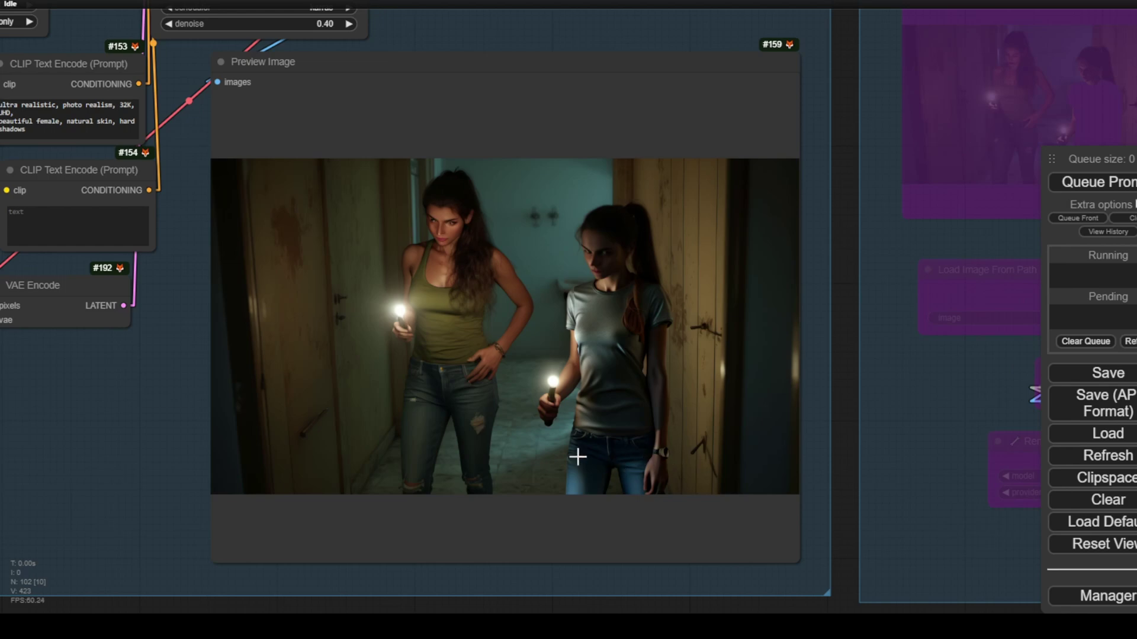
pyautogui.scroll(2, 612, 389)
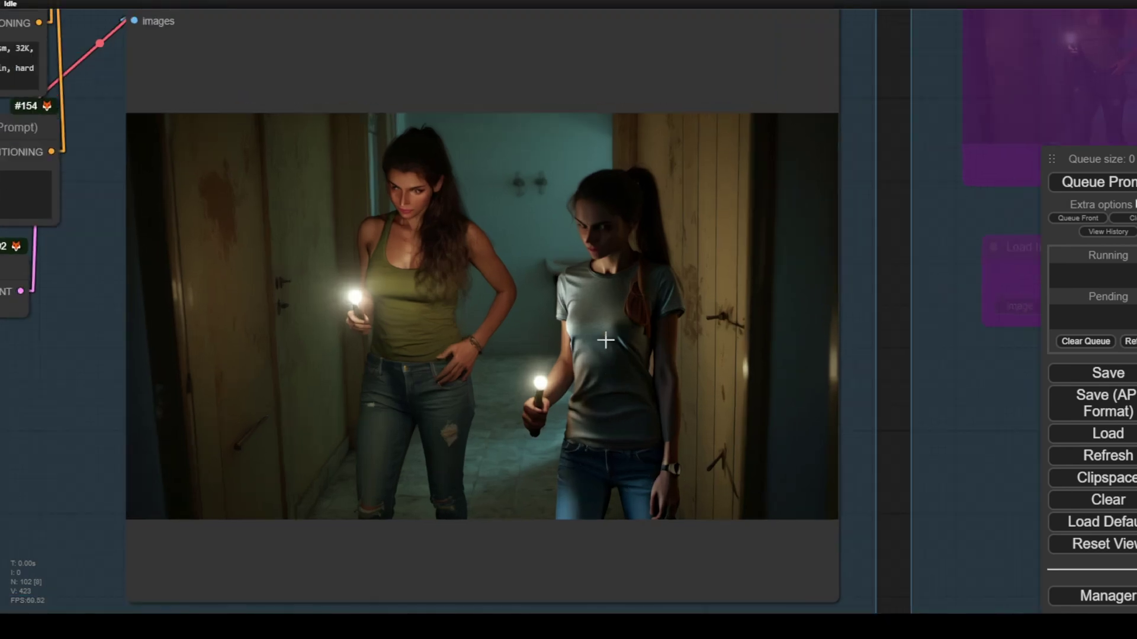
pyautogui.scroll(-5, 599, 394)
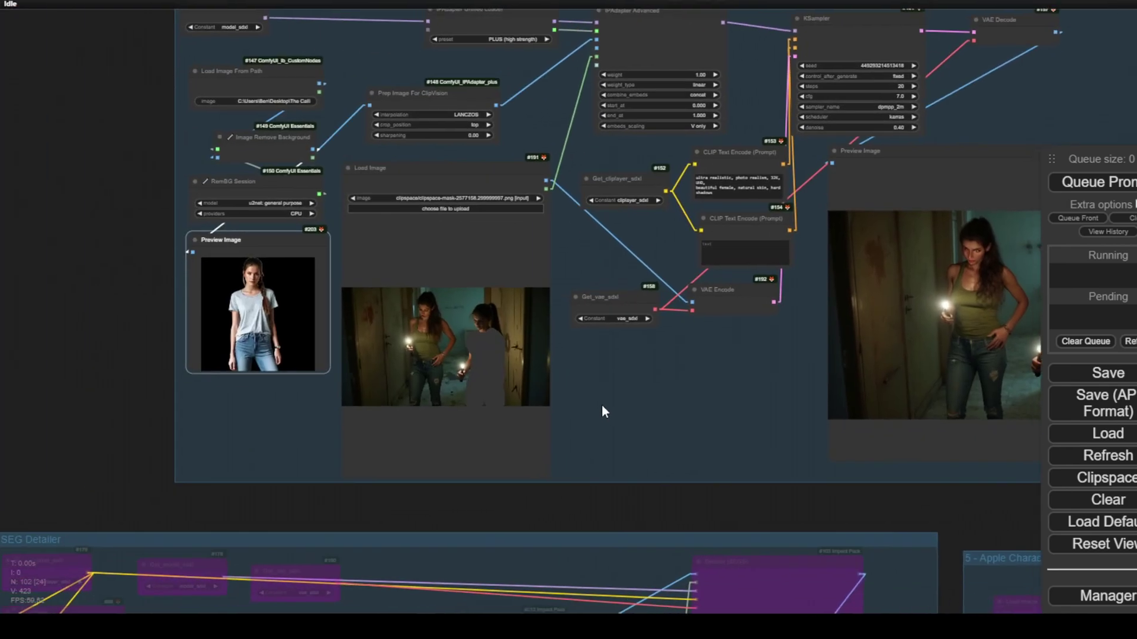
pyautogui.scroll(3, 286, 333)
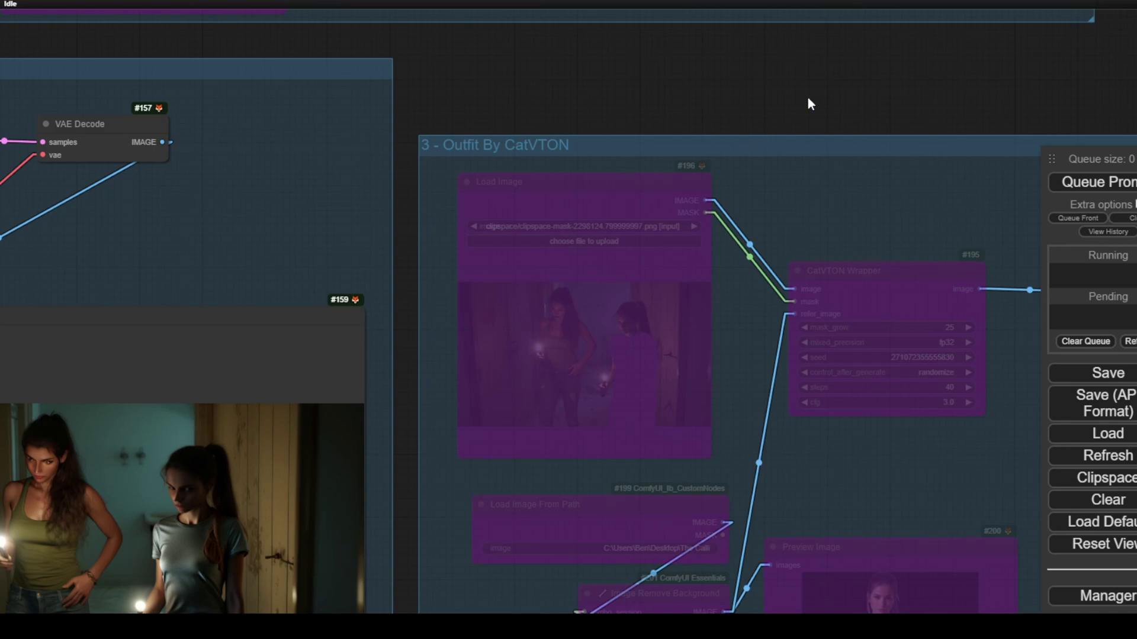
pyautogui.moveTo(811, 104); pyautogui.dragTo(492, 0)
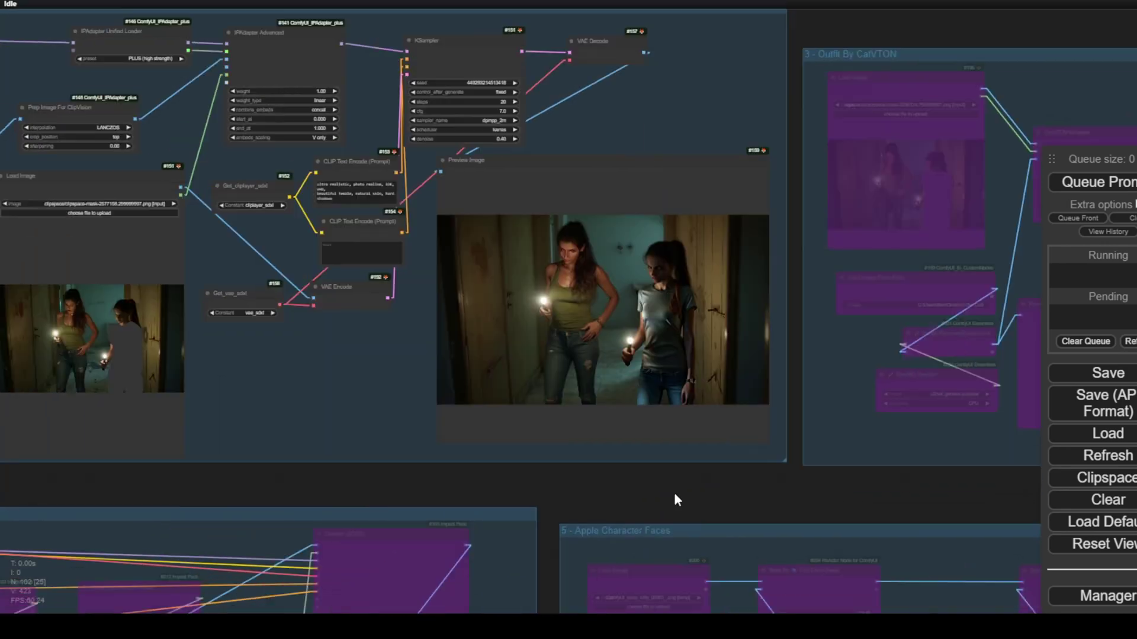
pyautogui.moveTo(673, 493); pyautogui.dragTo(873, 526)
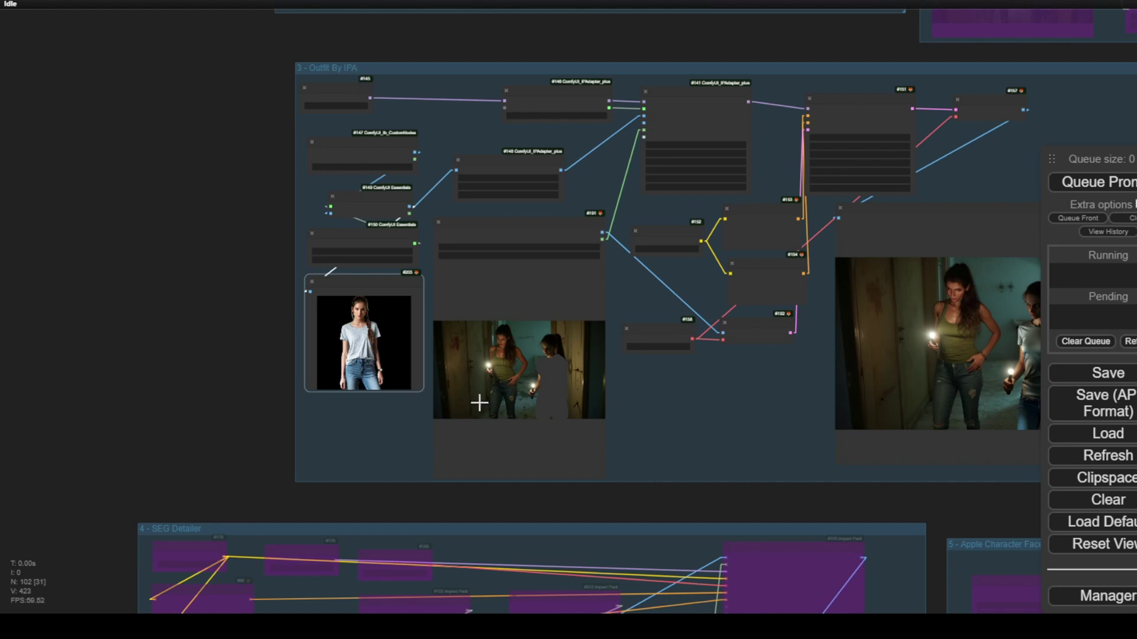
# Set Enable 4 - SEG Detailer to yes in Fast Groups Bypasser and jump to that group.
pyautogui.scroll(4, 477, 401)
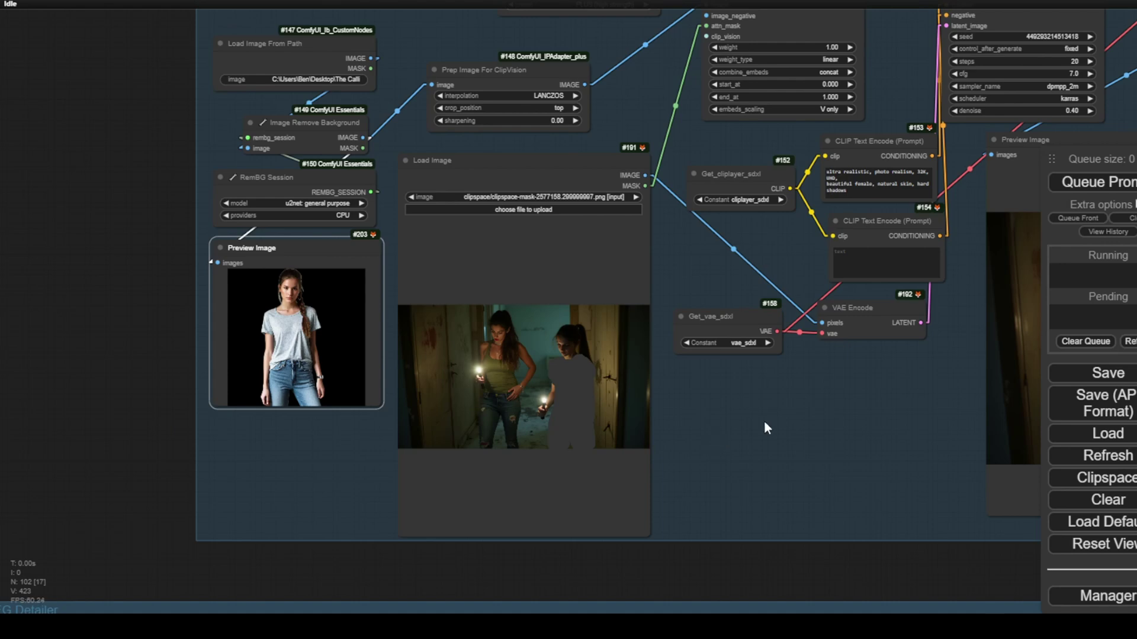
pyautogui.press('1')
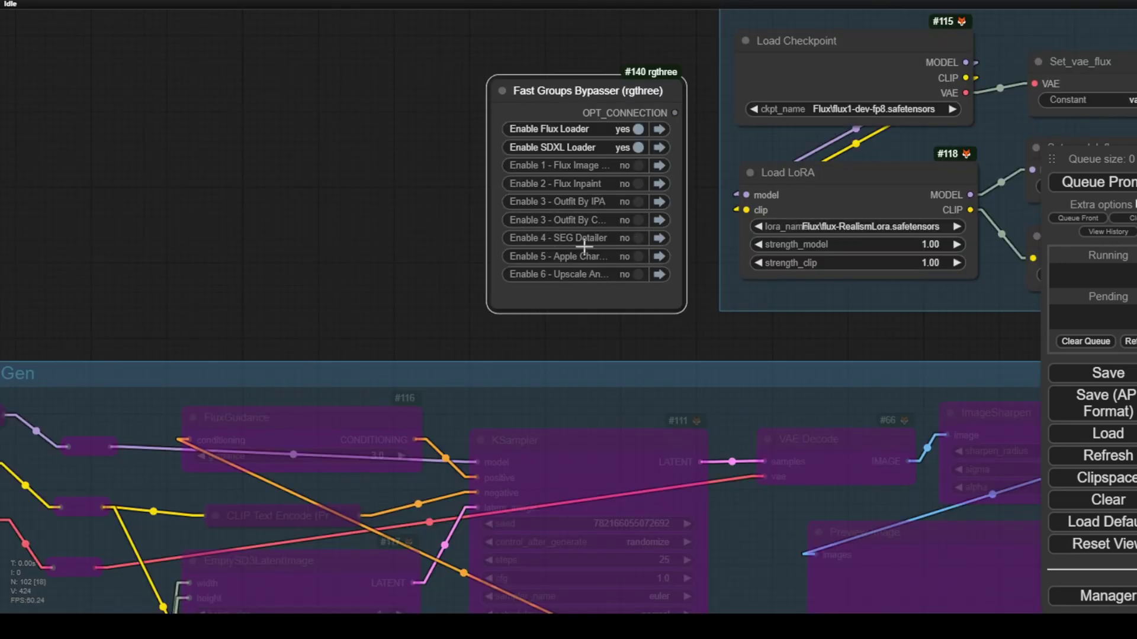
pyautogui.click(640, 238)
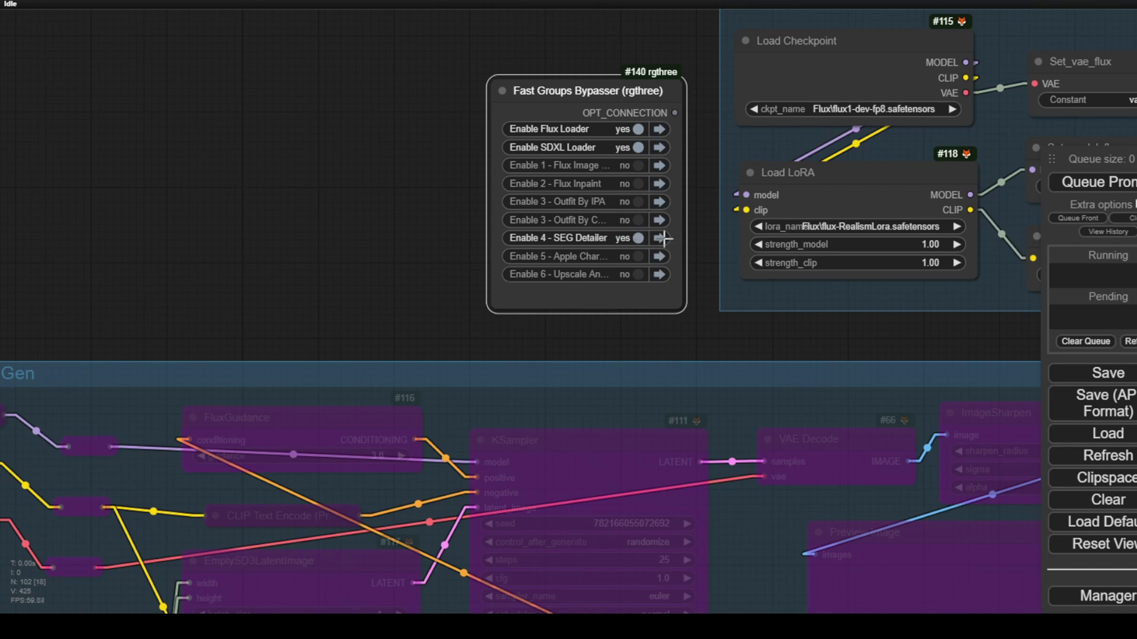
pyautogui.click(660, 238)
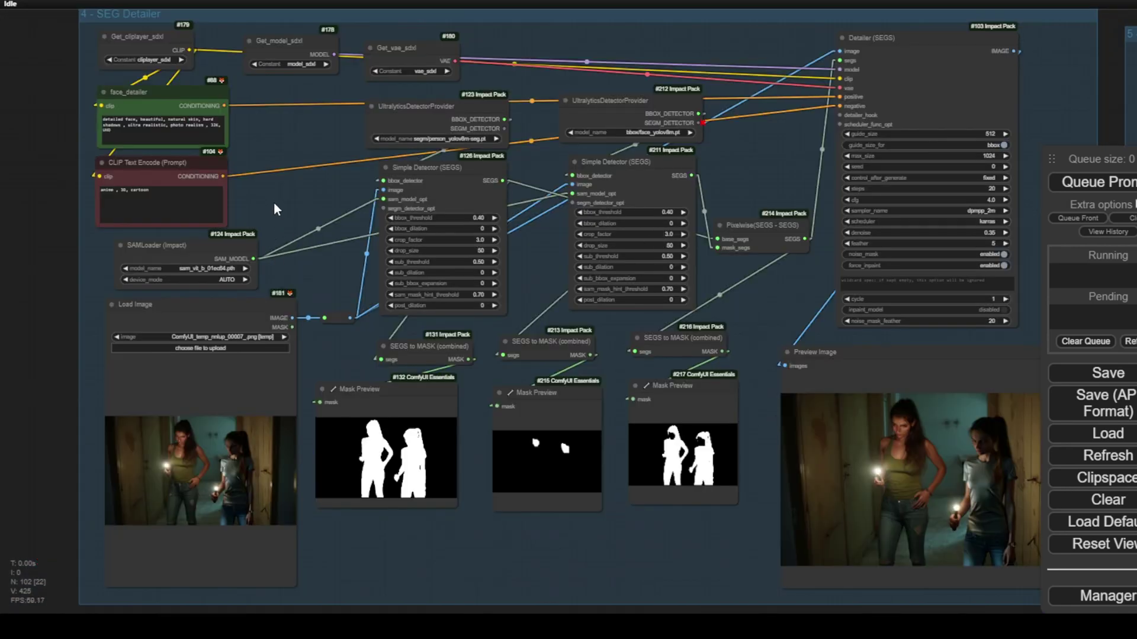
pyautogui.moveTo(275, 203); pyautogui.dragTo(319, 92)
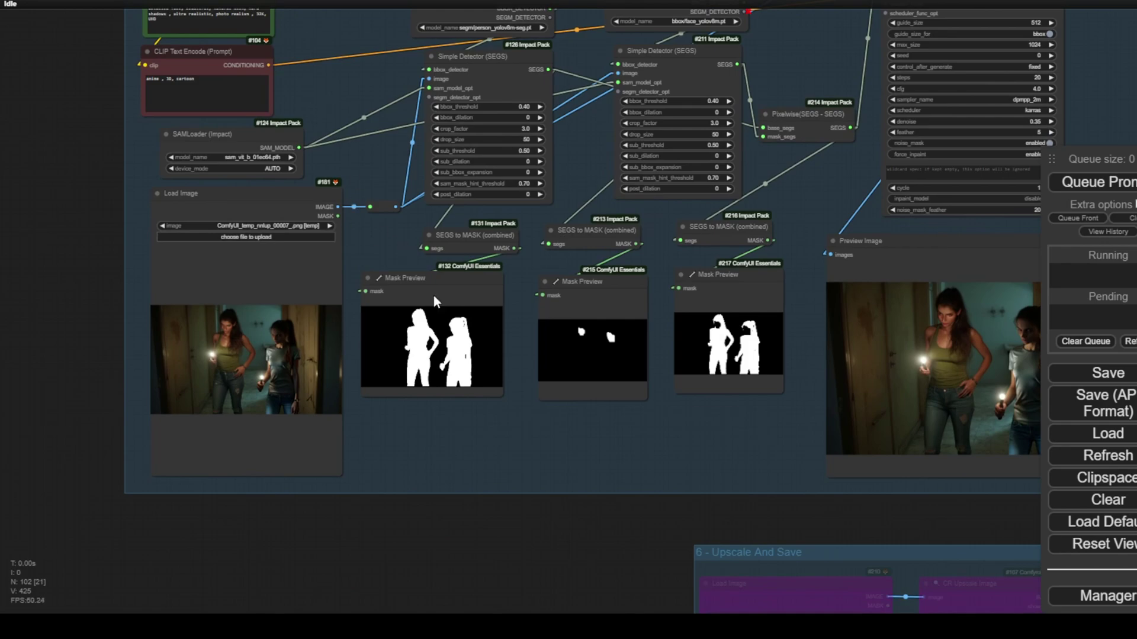
pyautogui.scroll(5, 438, 323)
pyautogui.scroll(-8, 513, 457)
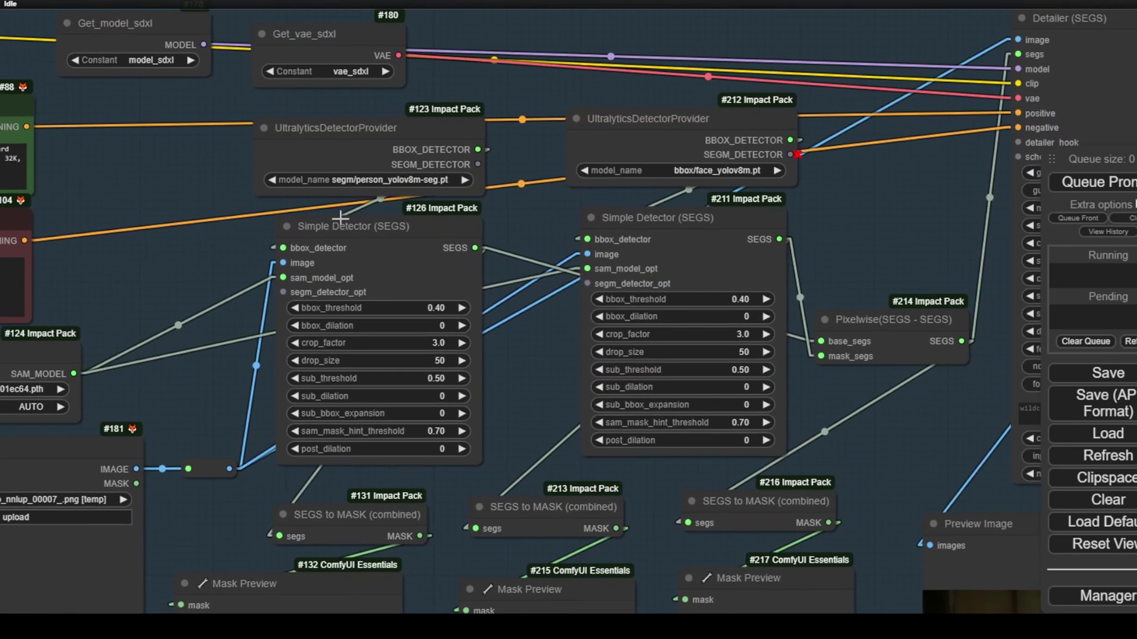
pyautogui.scroll(15, 330, 168)
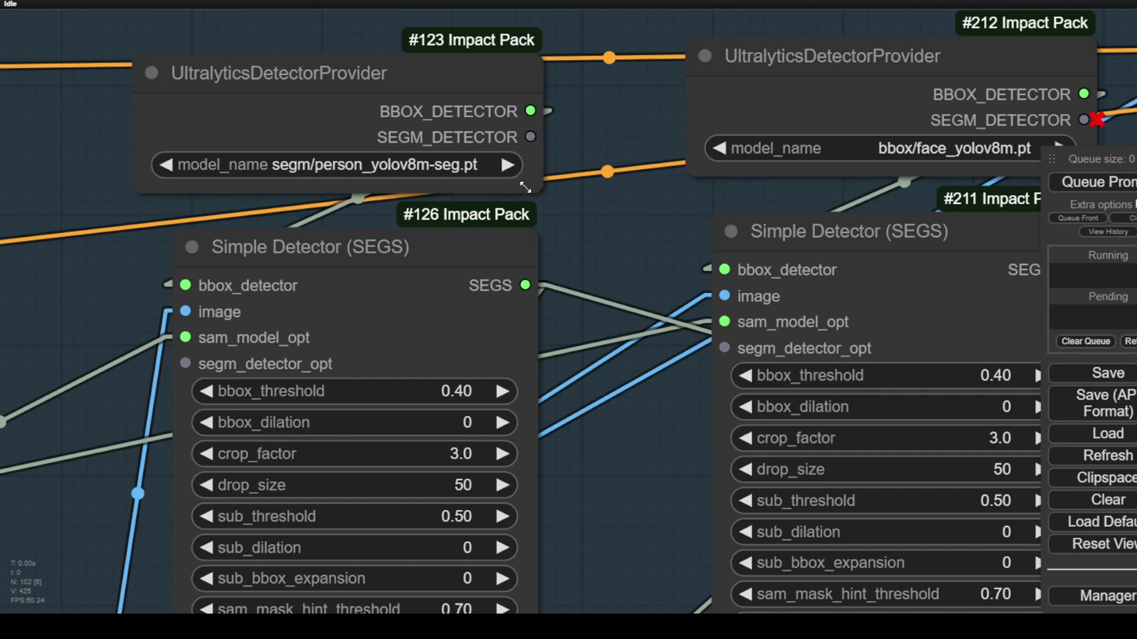
pyautogui.scroll(-3, 524, 187)
pyautogui.moveTo(591, 189); pyautogui.dragTo(278, 193)
pyautogui.moveTo(667, 226); pyautogui.dragTo(720, 0)
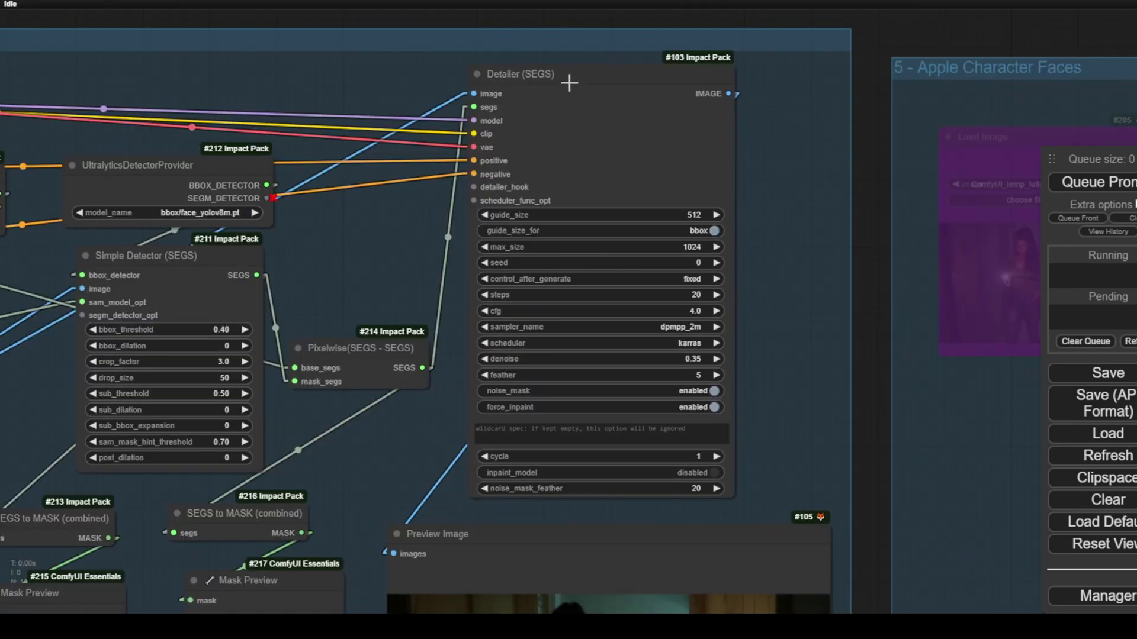
pyautogui.scroll(3, 562, 84)
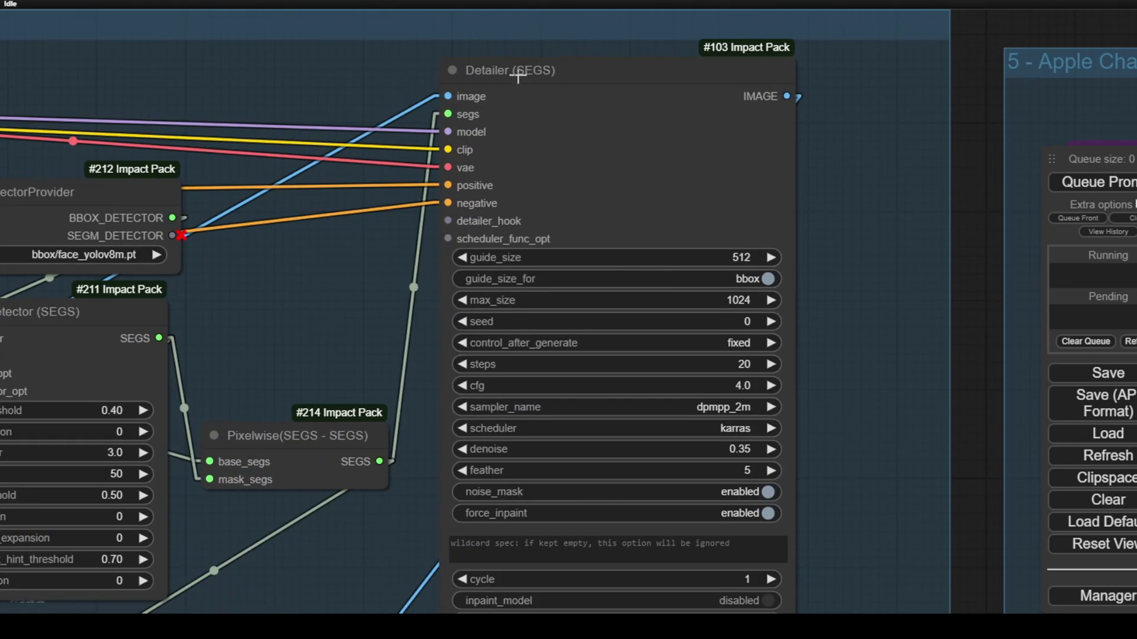
pyautogui.scroll(-2, 870, 439)
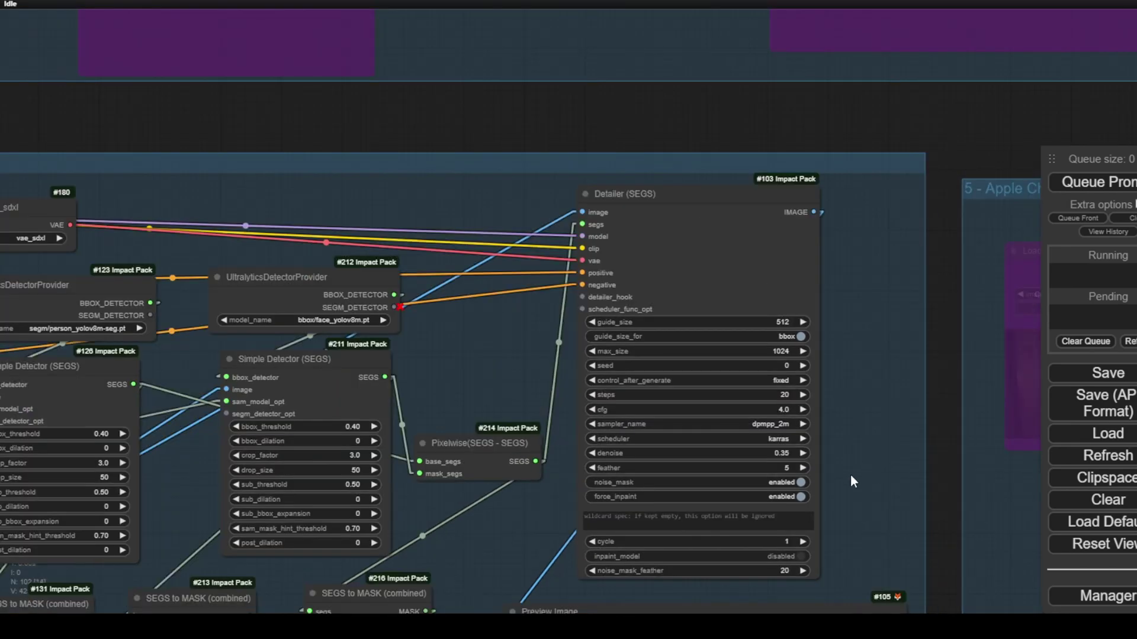
pyautogui.moveTo(854, 486); pyautogui.dragTo(785, 41)
pyautogui.scroll(4, 740, 311)
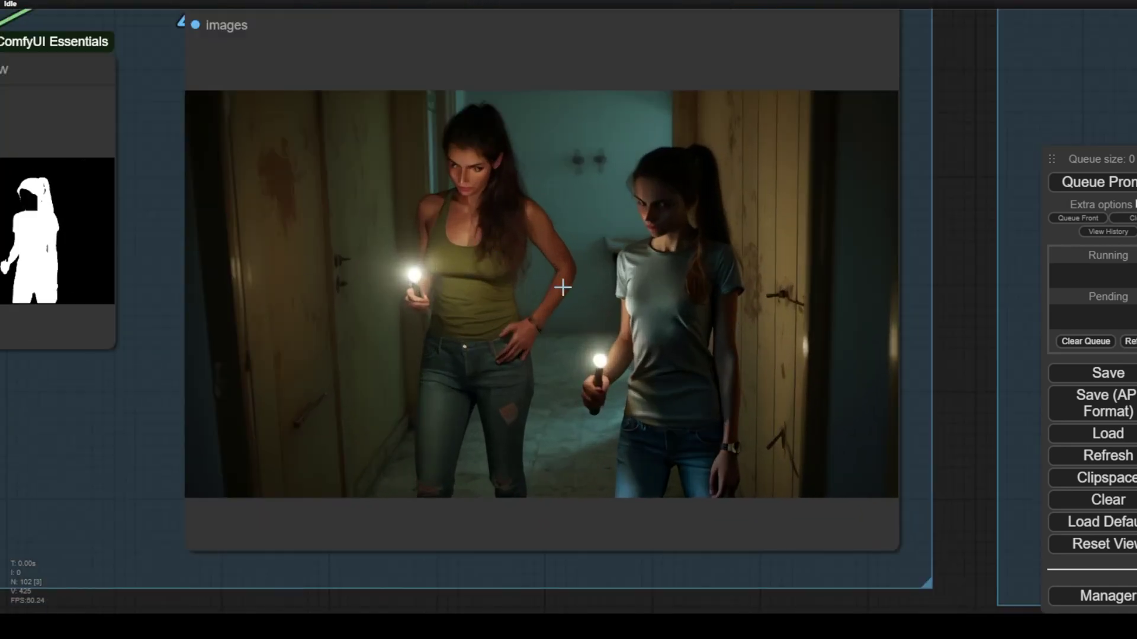
pyautogui.scroll(-5, 590, 422)
pyautogui.moveTo(445, 73); pyautogui.dragTo(307, 11)
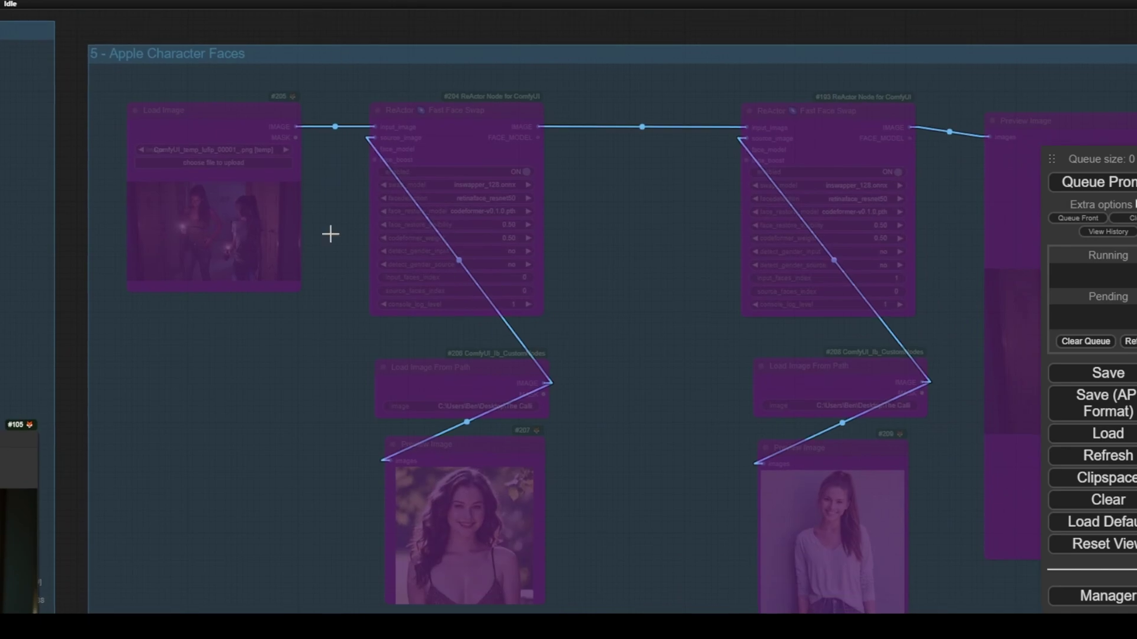
pyautogui.scroll(-8, 261, 335)
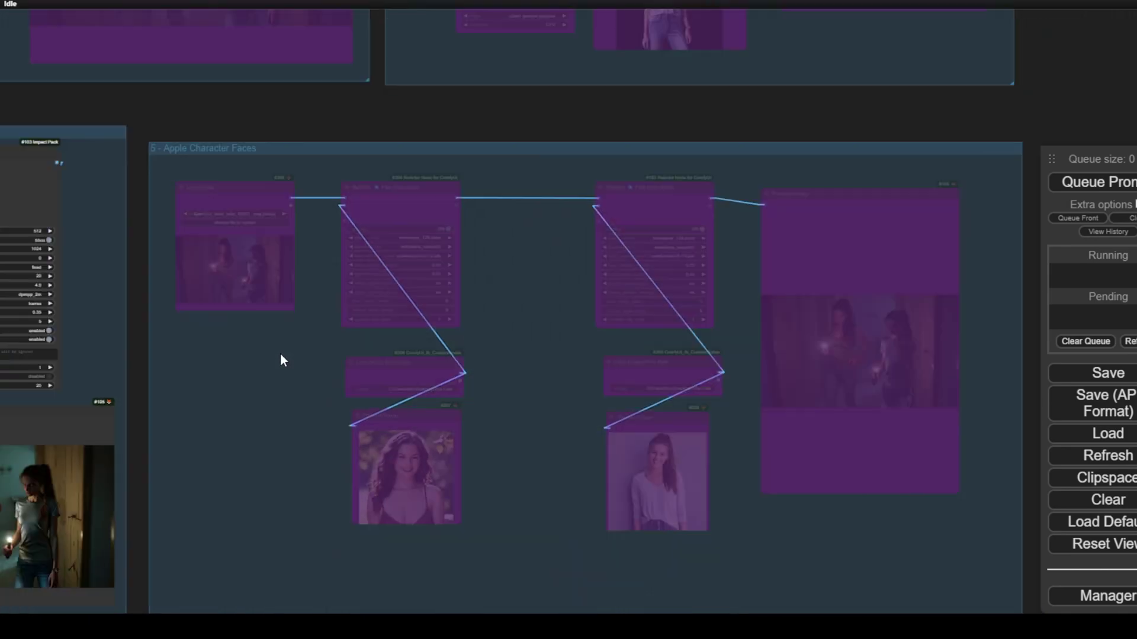
pyautogui.scroll(-5, 261, 193)
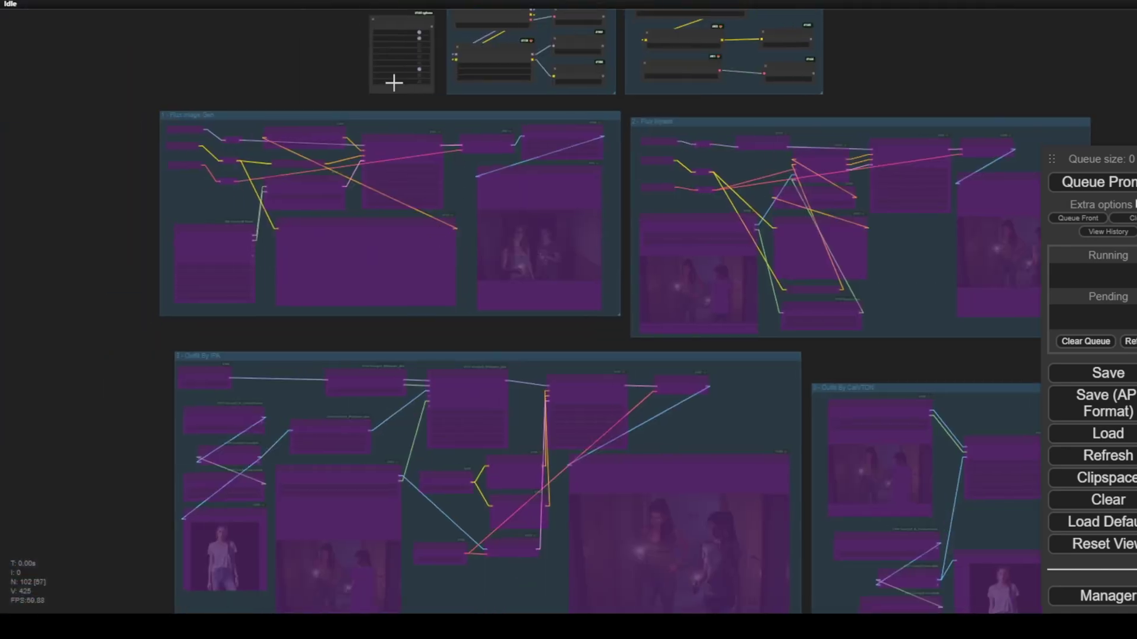
pyautogui.scroll(10, 393, 79)
pyautogui.scroll(3, 422, 62)
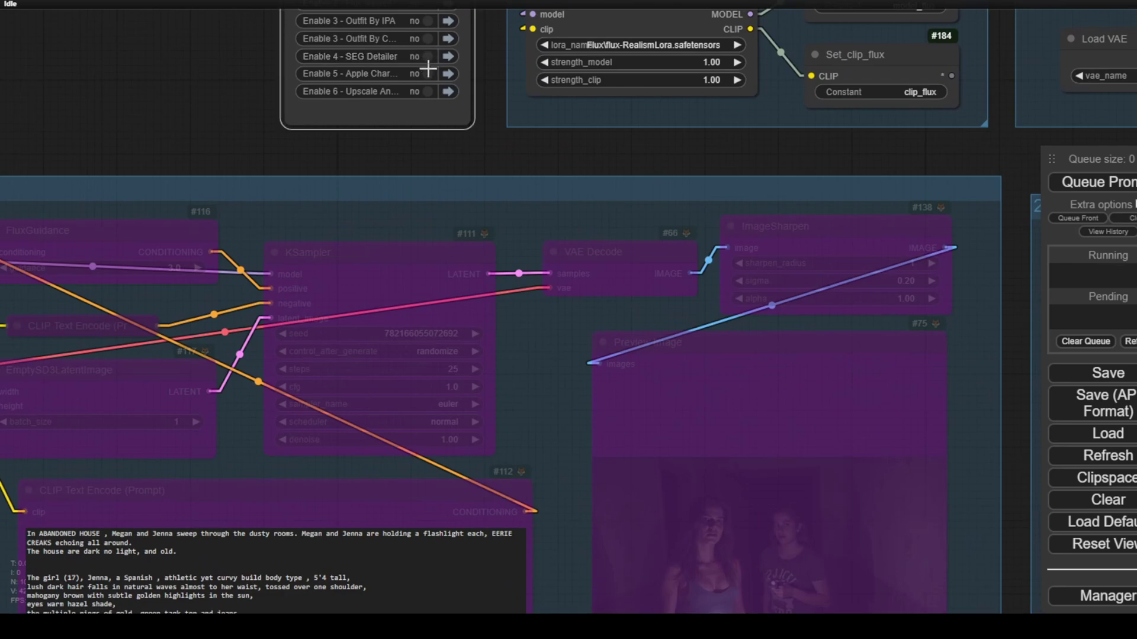
pyautogui.click(450, 73)
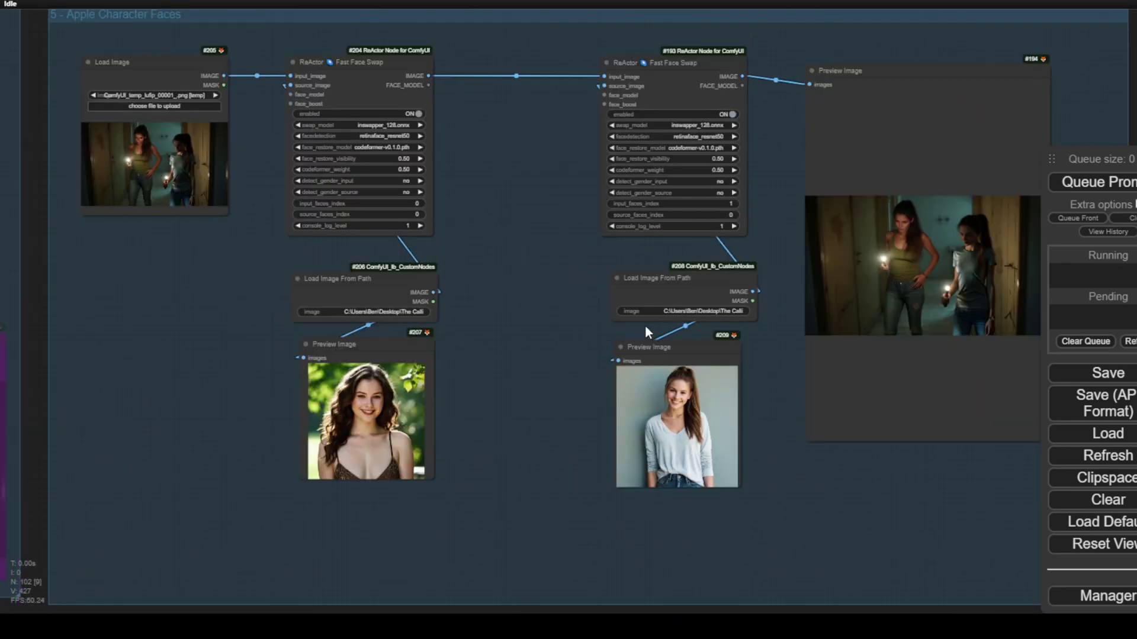
pyautogui.scroll(6, 586, 57)
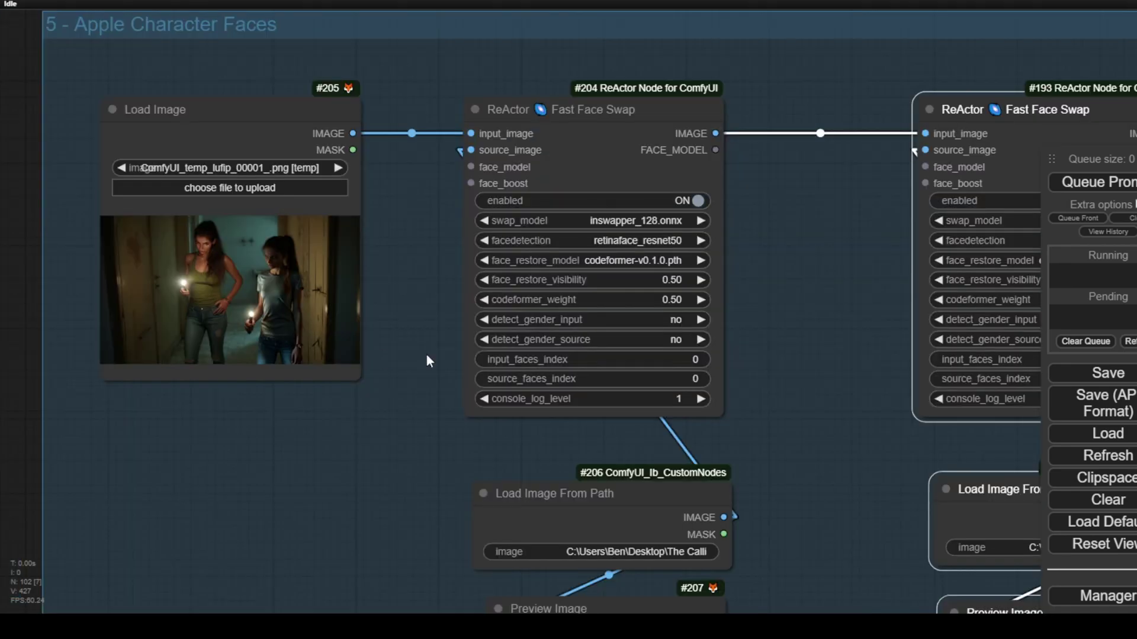
pyautogui.moveTo(786, 231); pyautogui.dragTo(499, 200)
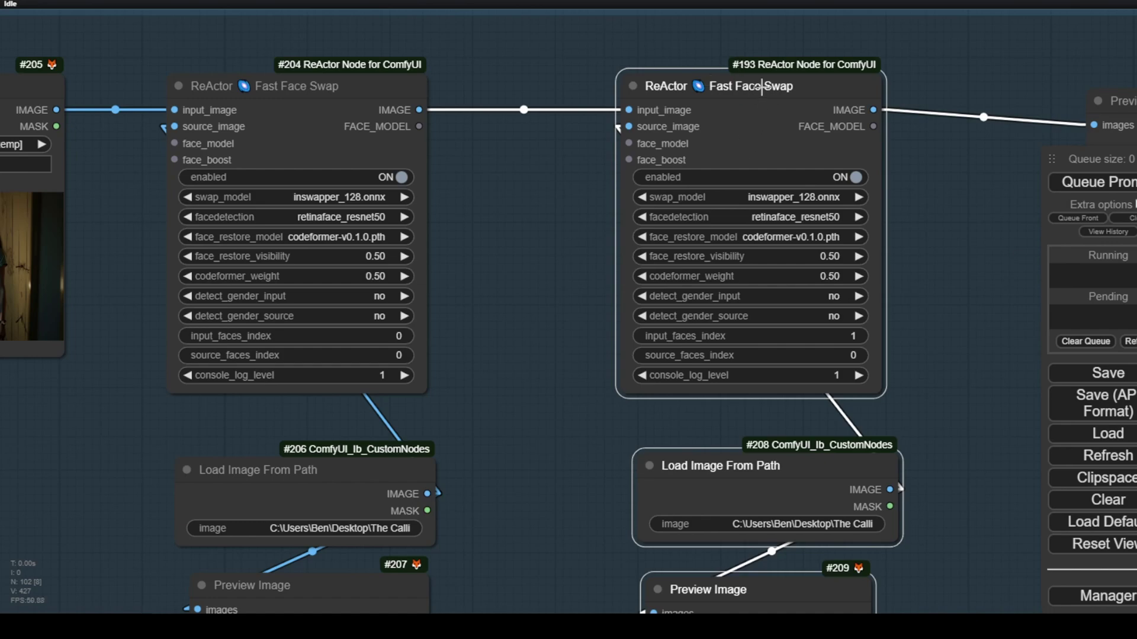
pyautogui.moveTo(538, 253); pyautogui.dragTo(575, 1)
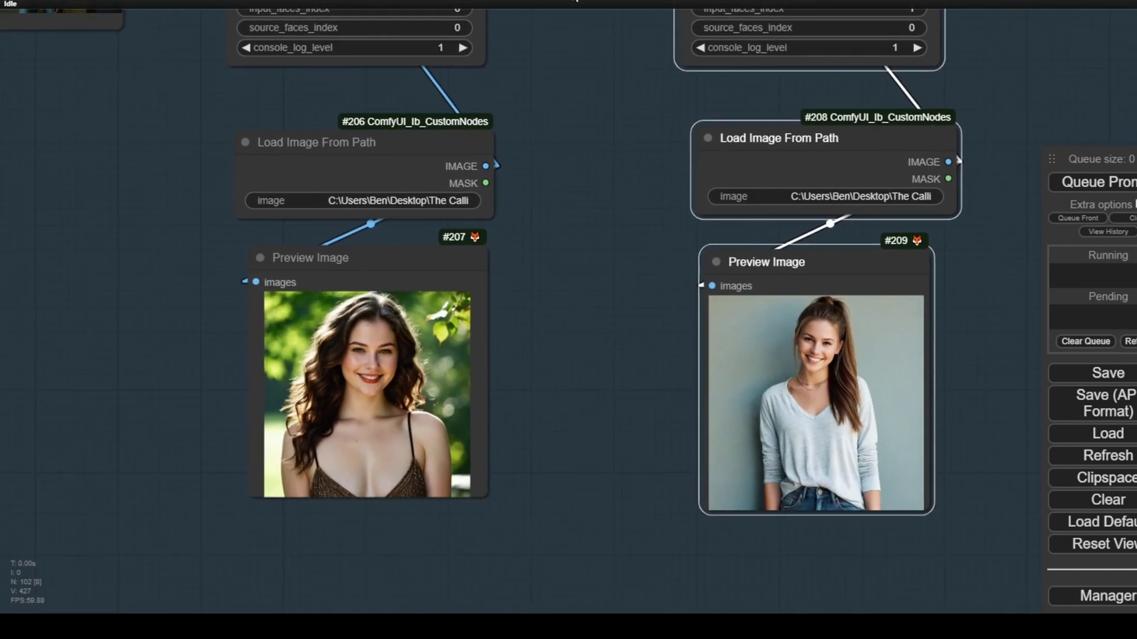
pyautogui.scroll(1, 573, 165)
pyautogui.scroll(-3, 675, 354)
pyautogui.hscroll(1, 675, 354)
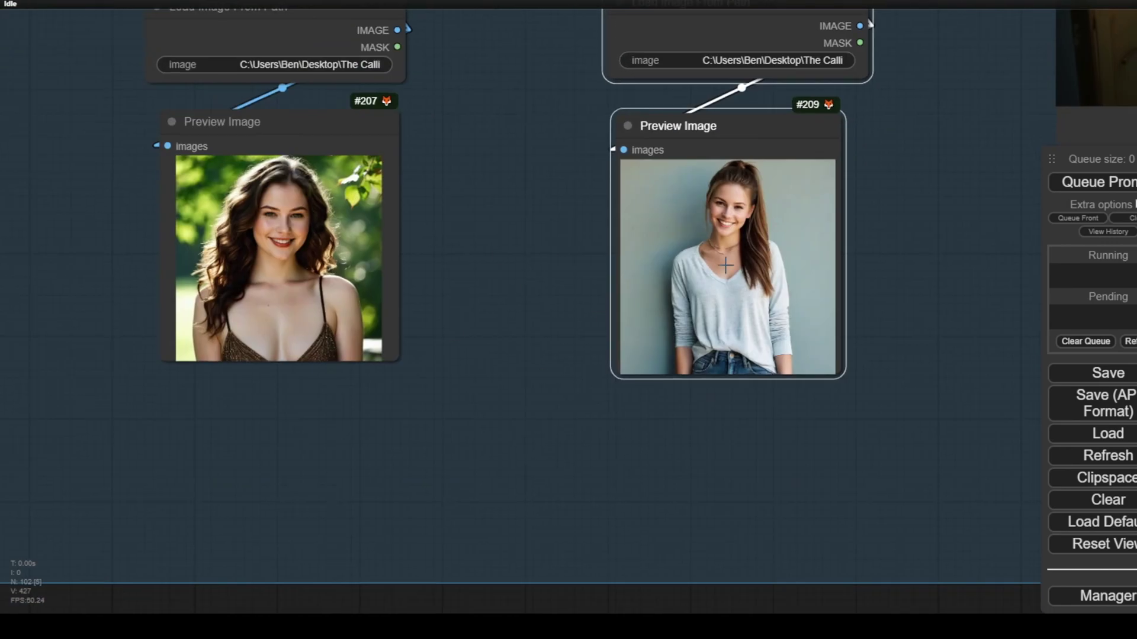
pyautogui.moveTo(507, 170); pyautogui.dragTo(513, 317)
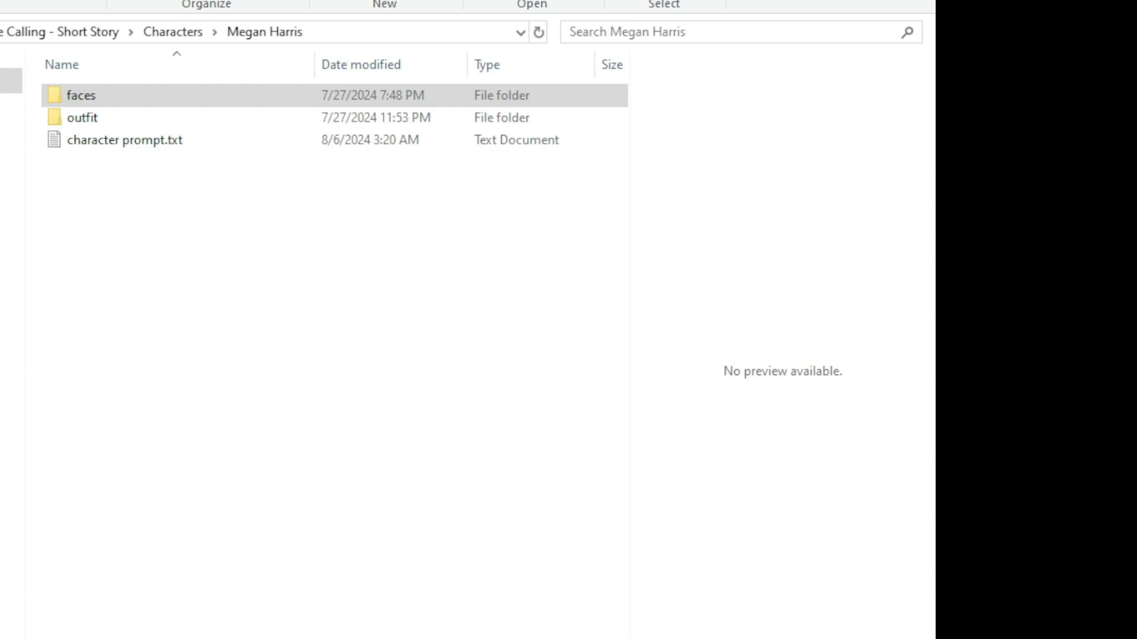
# Open another character's outfit style folder and preview ComfyUI_temp_lifjs_00005_.png, the blue tank-top outfit.
pyautogui.click(386, 98)
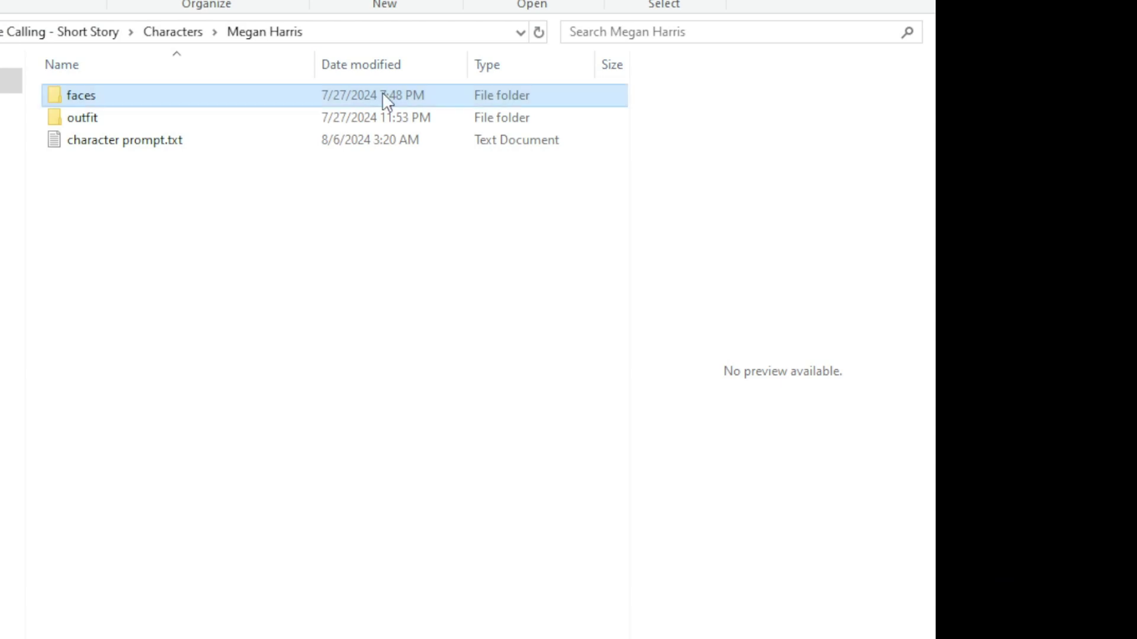
pyautogui.click(177, 33)
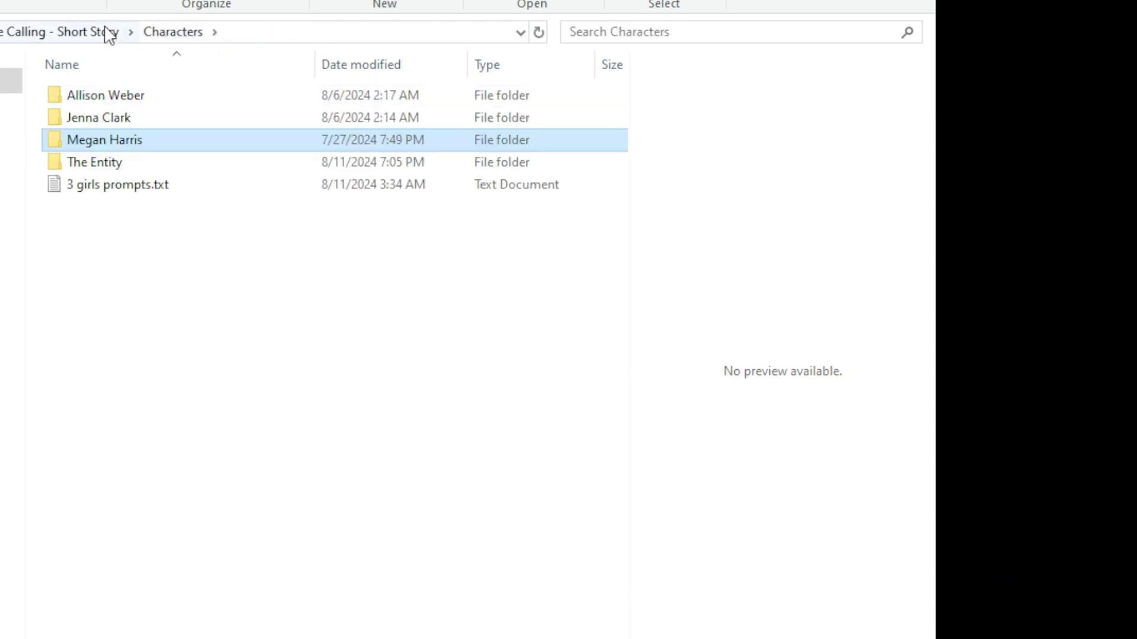
pyautogui.doubleClick(141, 96)
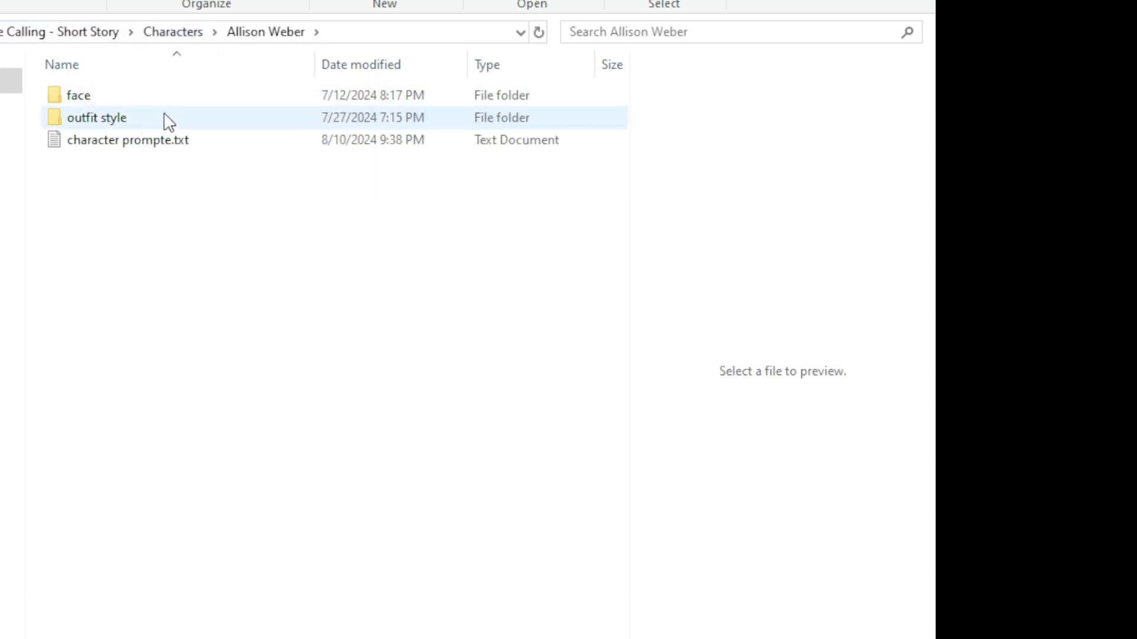
pyautogui.doubleClick(135, 120)
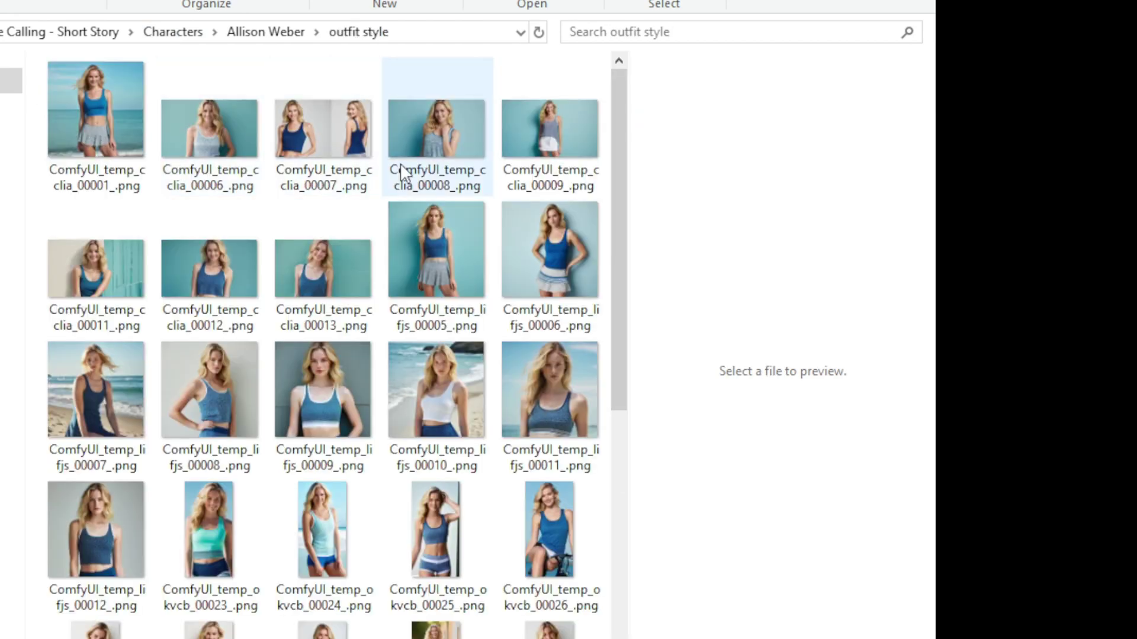
pyautogui.click(417, 254)
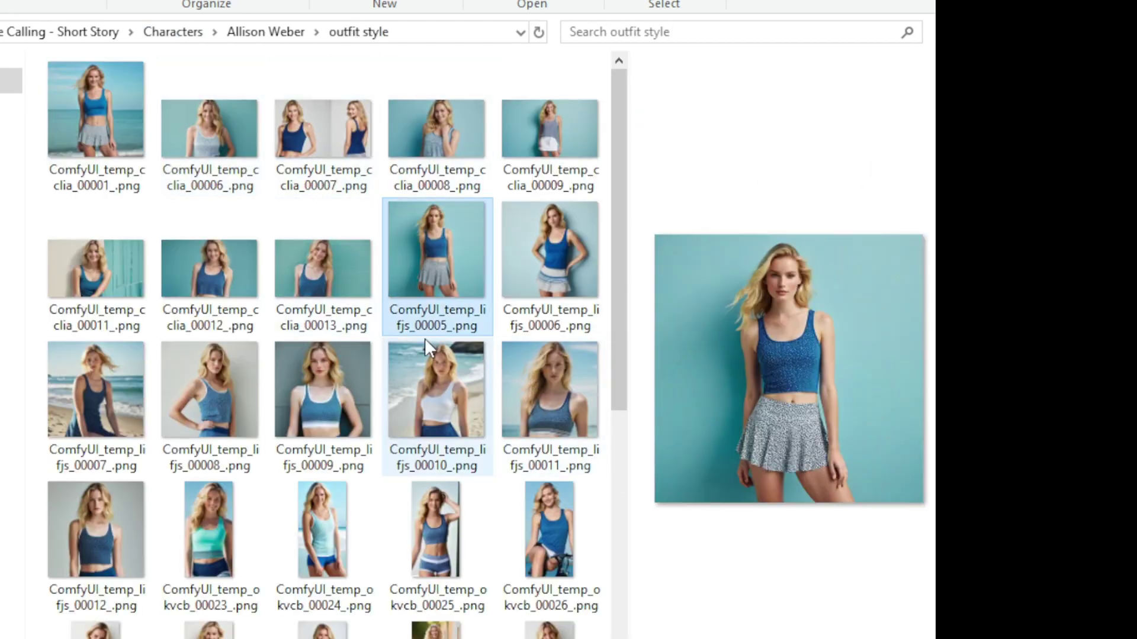
pyautogui.scroll(-5, 276, 432)
pyautogui.scroll(-2, 276, 432)
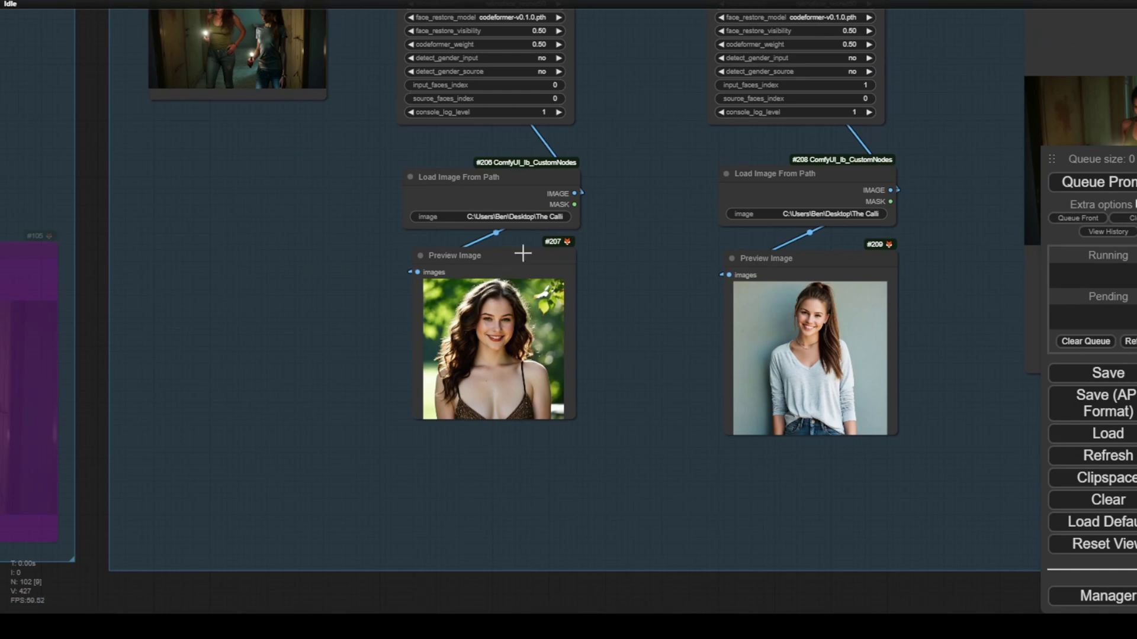
pyautogui.scroll(-4, 586, 228)
# Pan from the Outfit By IPA group to the Upscale And Save group's face-swap Preview Image.
pyautogui.moveTo(620, 175); pyautogui.dragTo(815, 512)
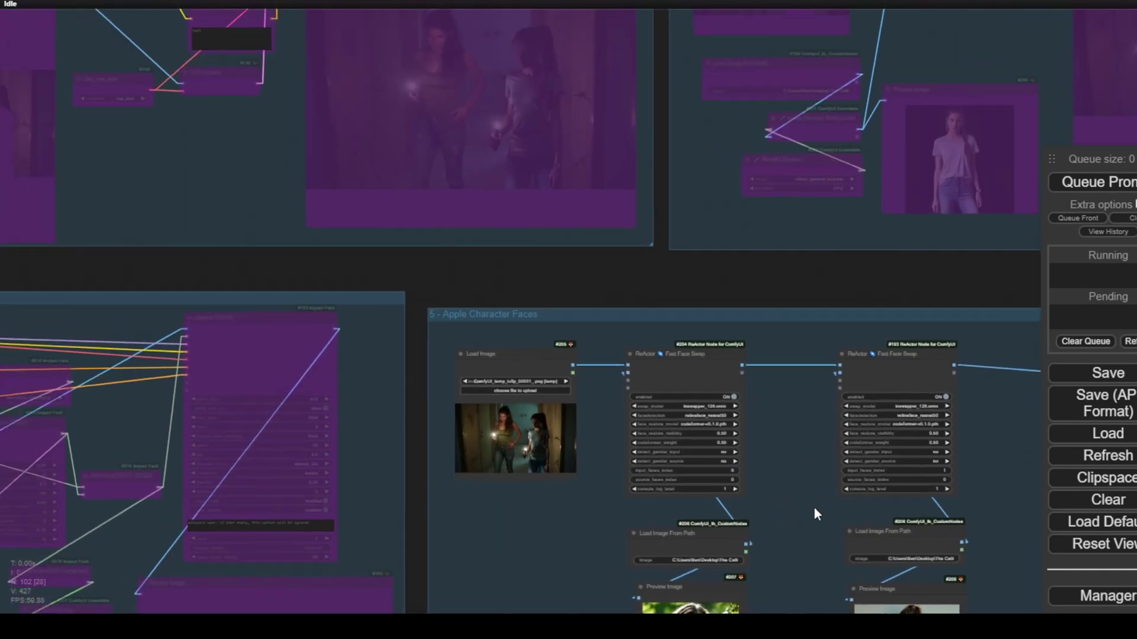
pyautogui.moveTo(332, 279); pyautogui.dragTo(900, 530)
pyautogui.scroll(2, 379, 314)
pyautogui.scroll(4, 380, 315)
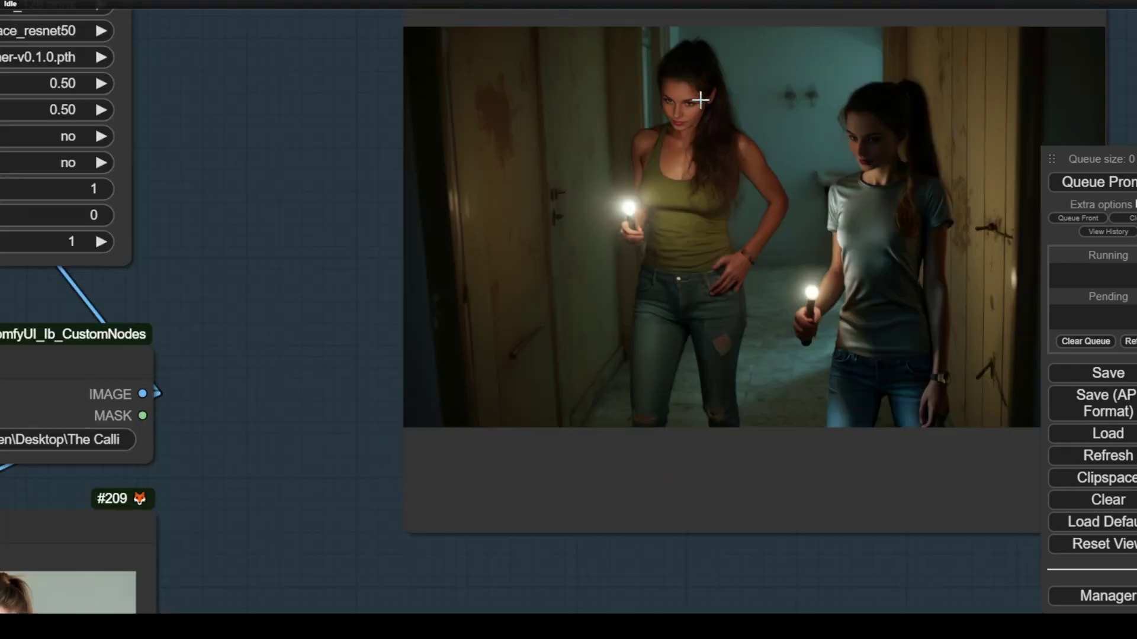
pyautogui.scroll(-10, 857, 286)
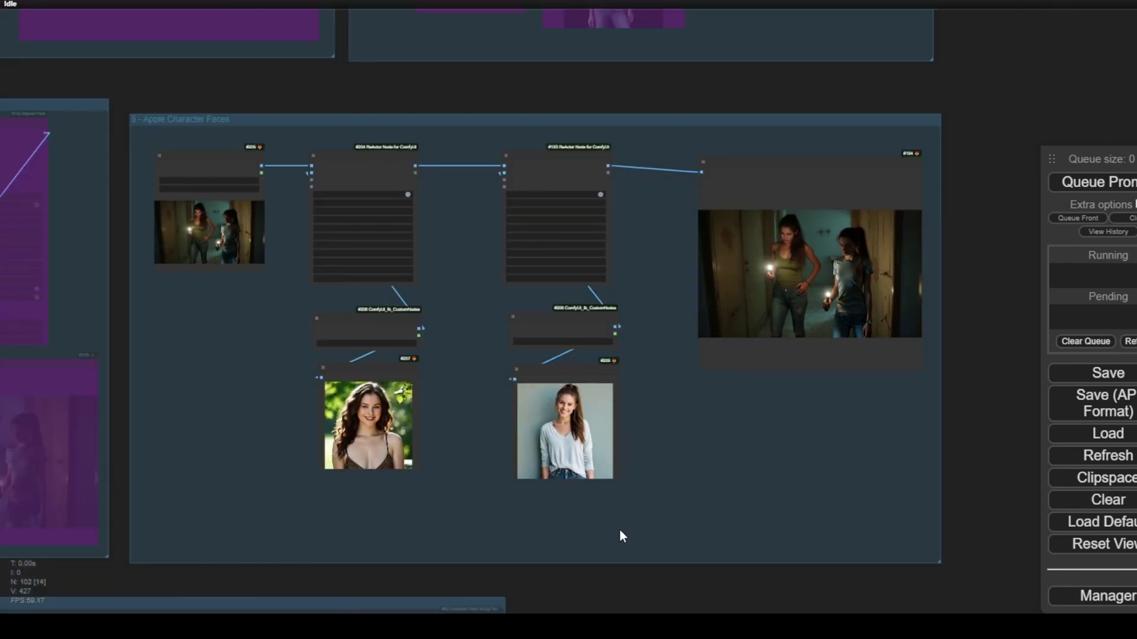
pyautogui.moveTo(620, 530); pyautogui.dragTo(953, 110)
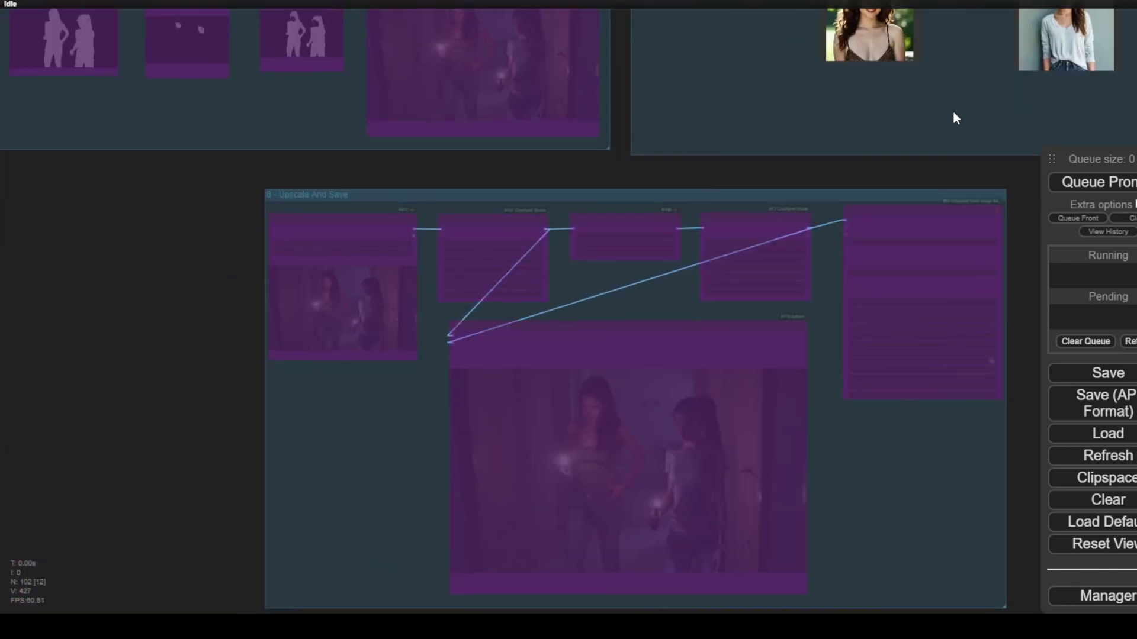
pyautogui.scroll(7, 302, 259)
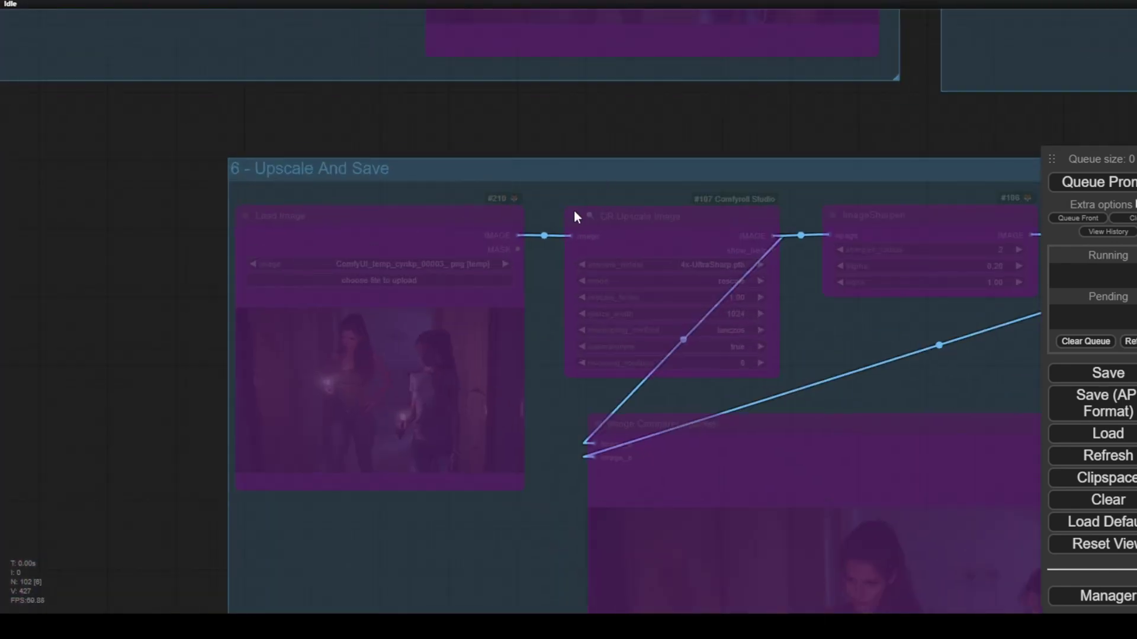
pyautogui.scroll(-4, 696, 275)
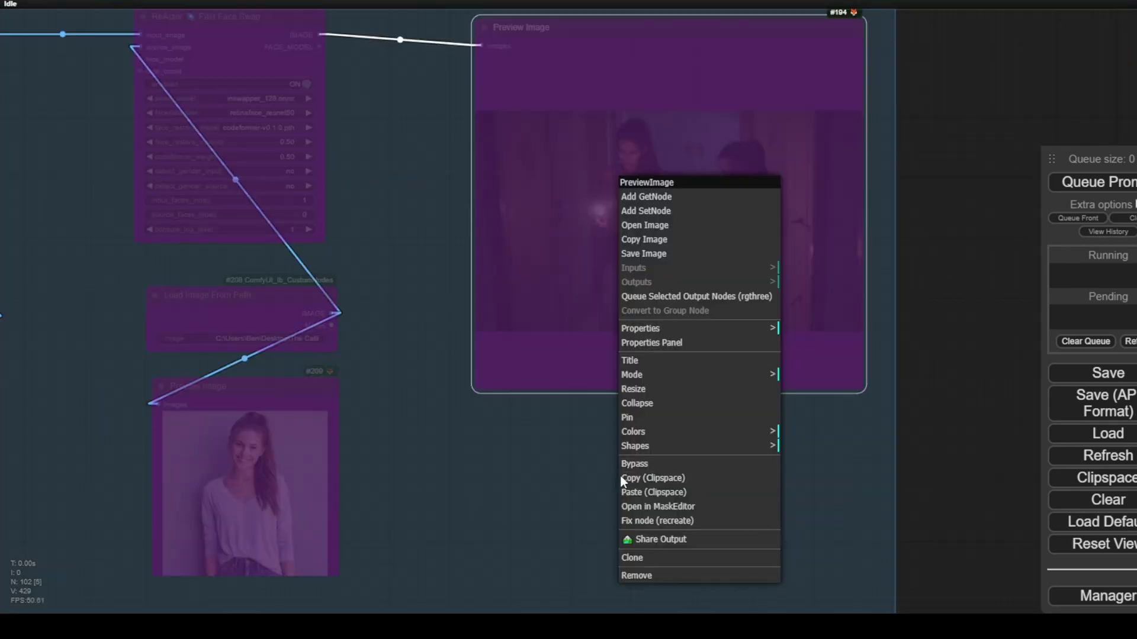
# Copy the face-swapped two-girl flashlight image and paste it into the Upscale And Save Load Image node.
pyautogui.click(658, 479)
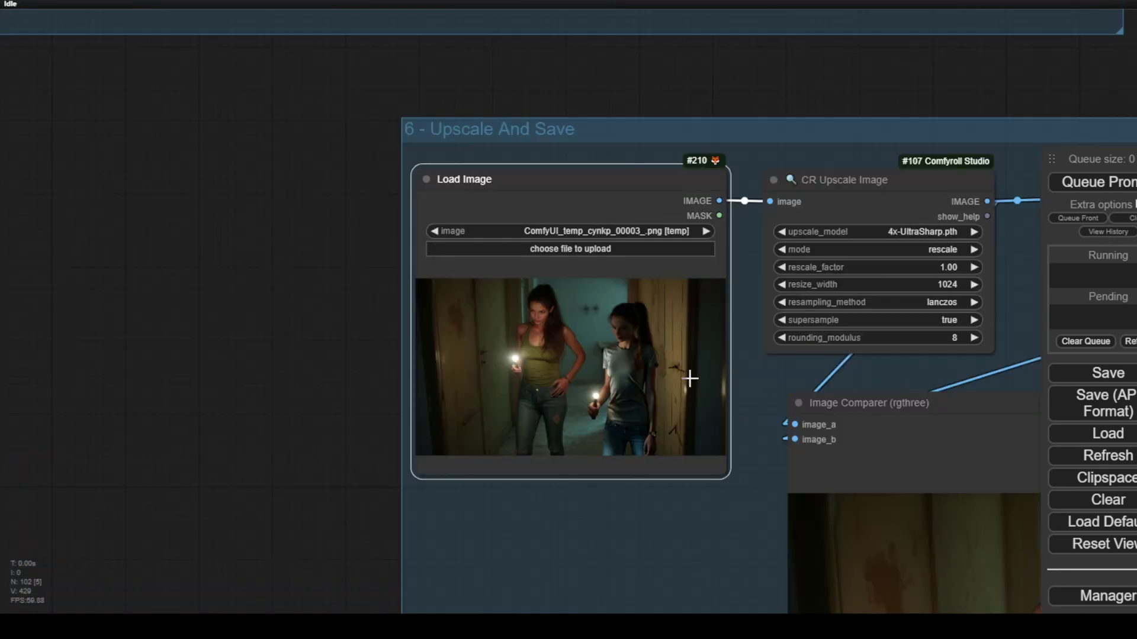
pyautogui.rightClick(563, 325)
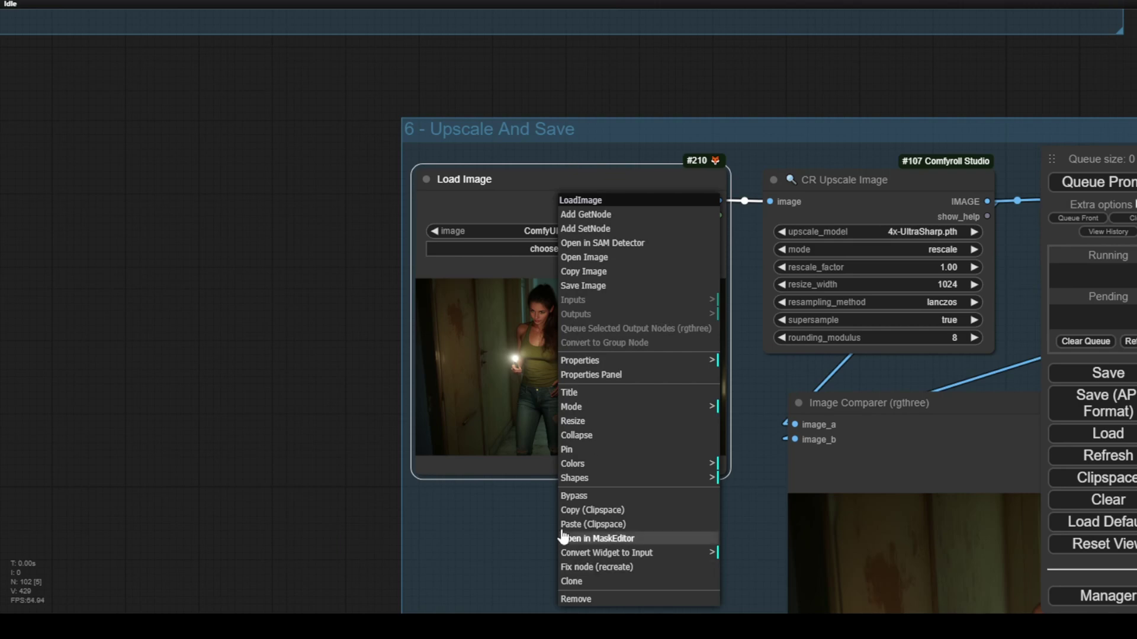
pyautogui.click(640, 529)
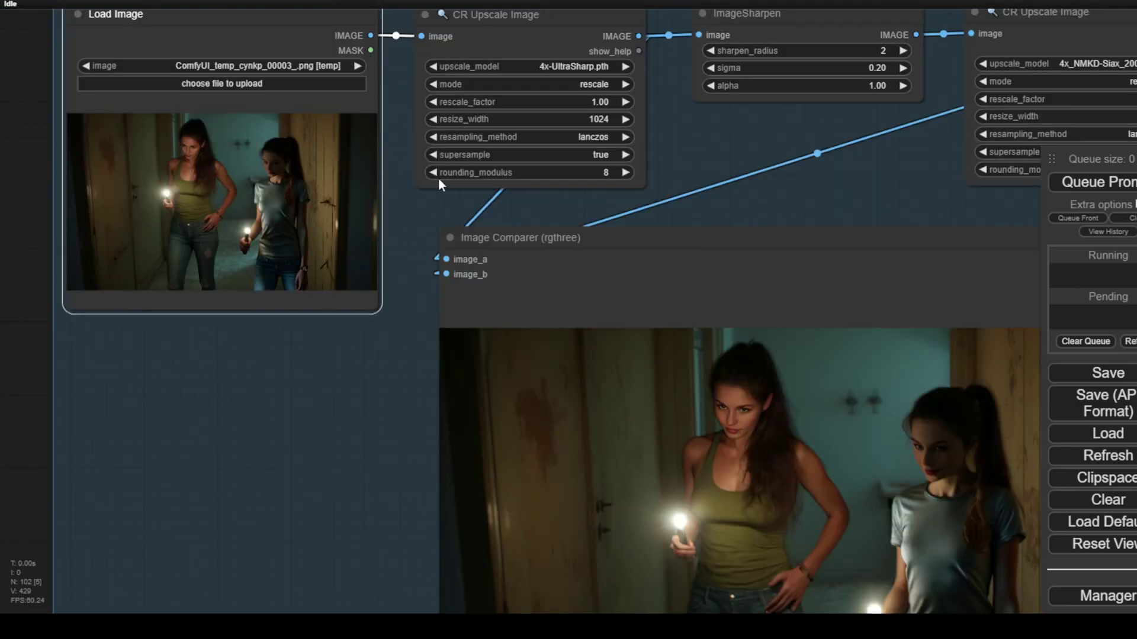
pyautogui.moveTo(736, 158); pyautogui.dragTo(623, 243)
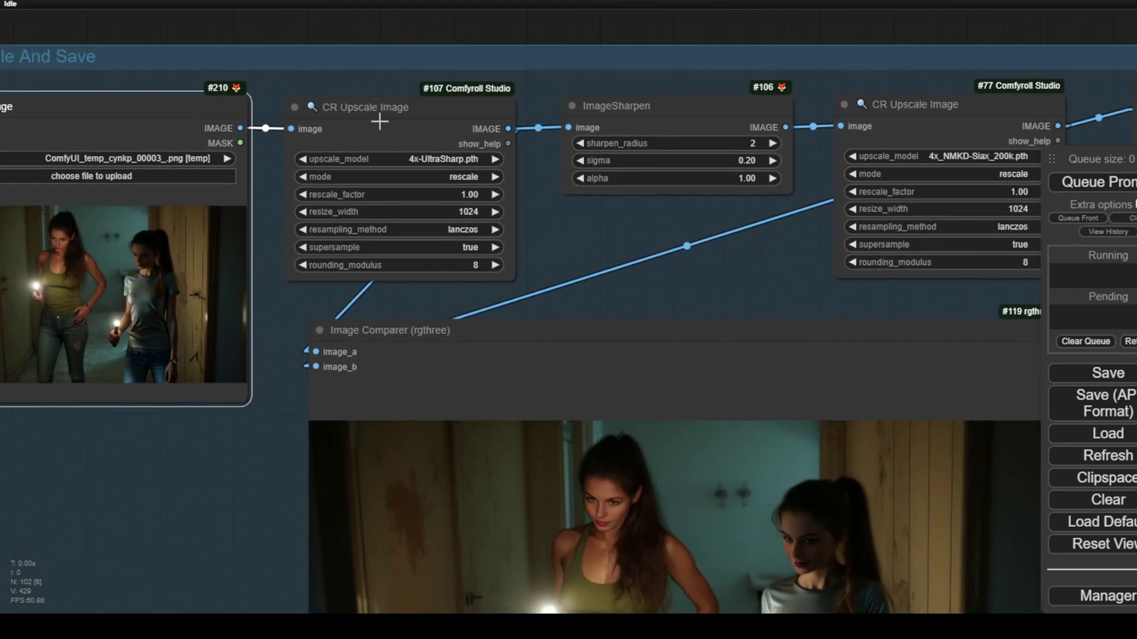
pyautogui.click(437, 158)
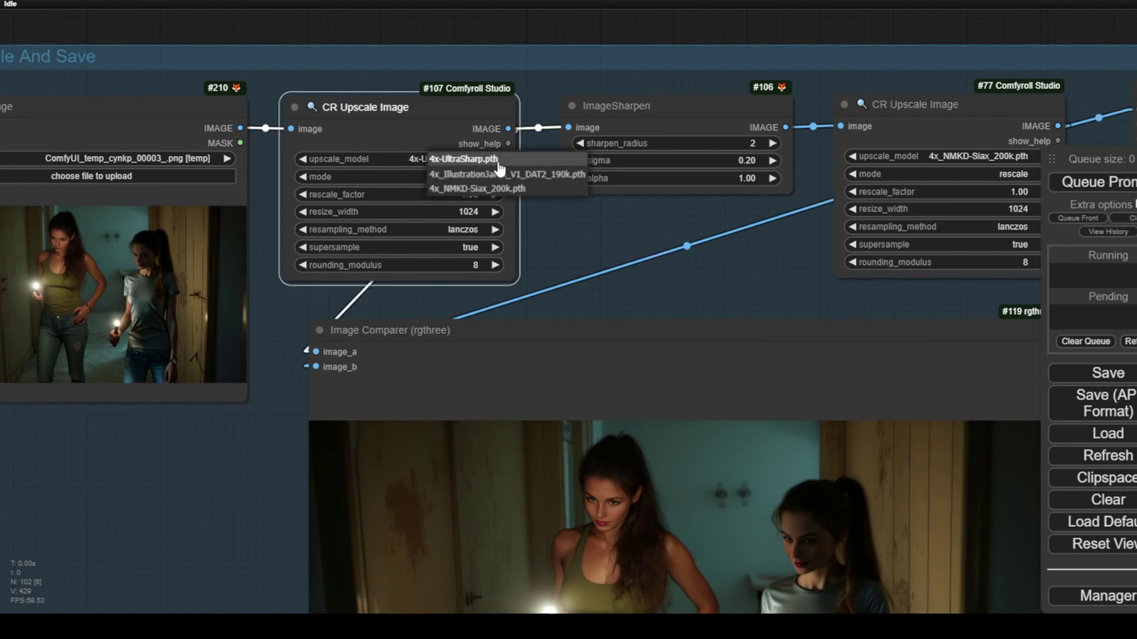
pyautogui.moveTo(610, 244); pyautogui.dragTo(179, 251)
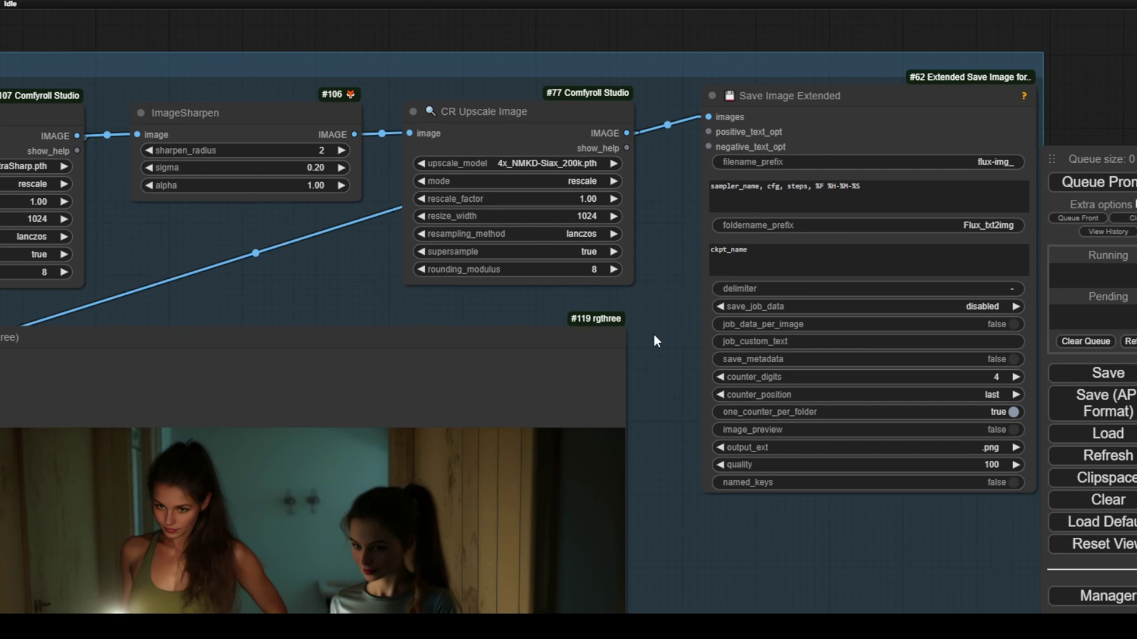
pyautogui.moveTo(649, 335); pyautogui.dragTo(654, 227)
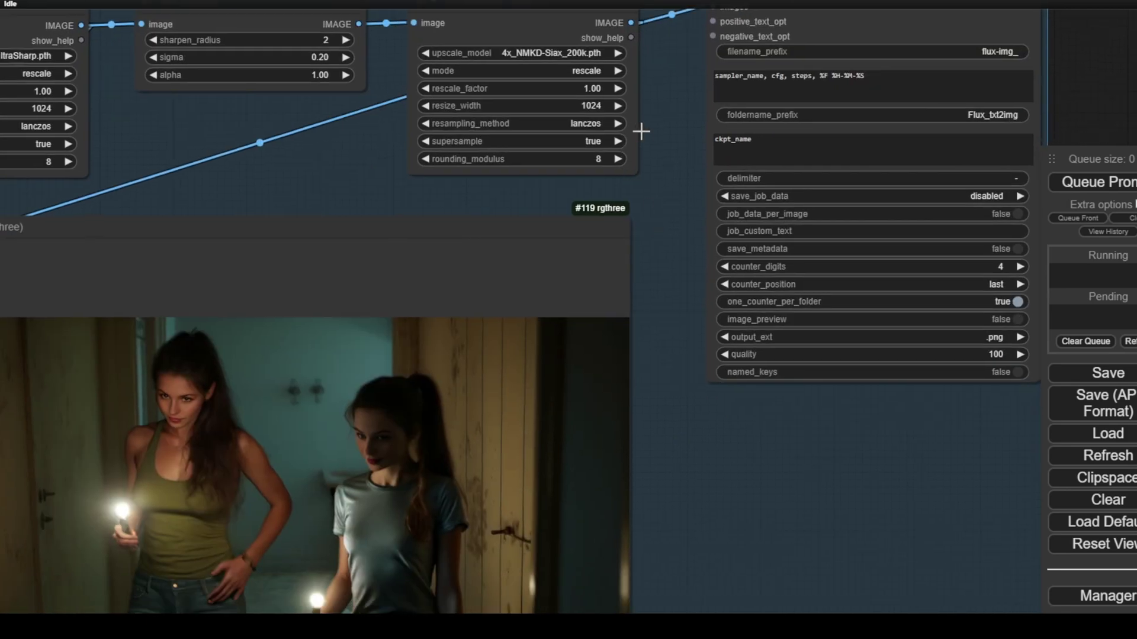
pyautogui.moveTo(641, 132); pyautogui.dragTo(631, 237)
pyautogui.click(537, 197)
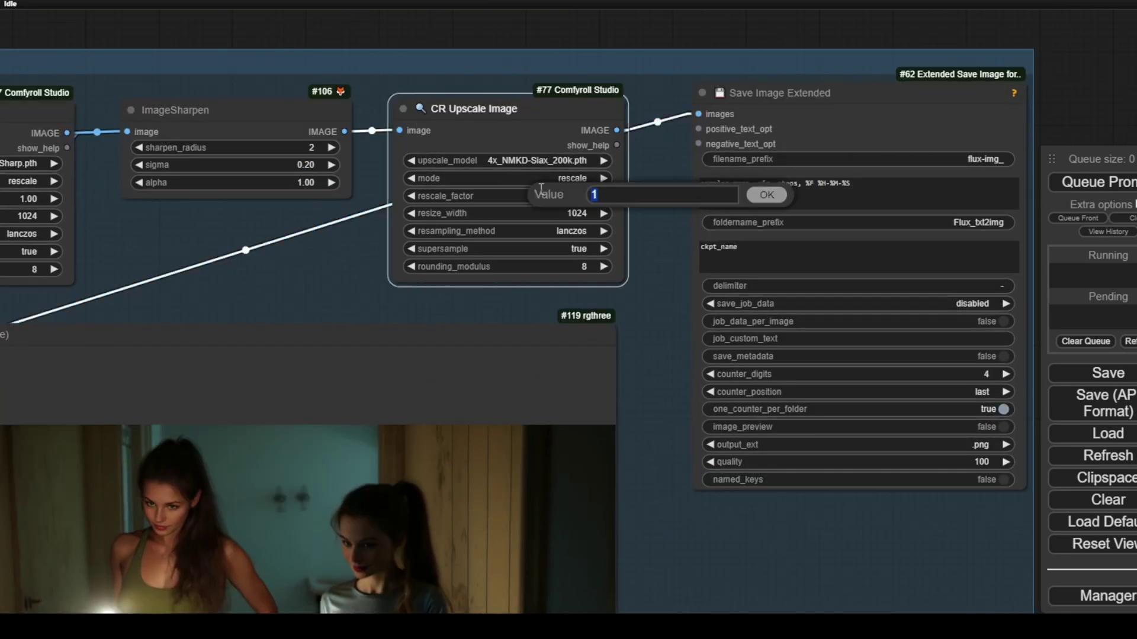
pyautogui.moveTo(699, 600); pyautogui.dragTo(936, 284)
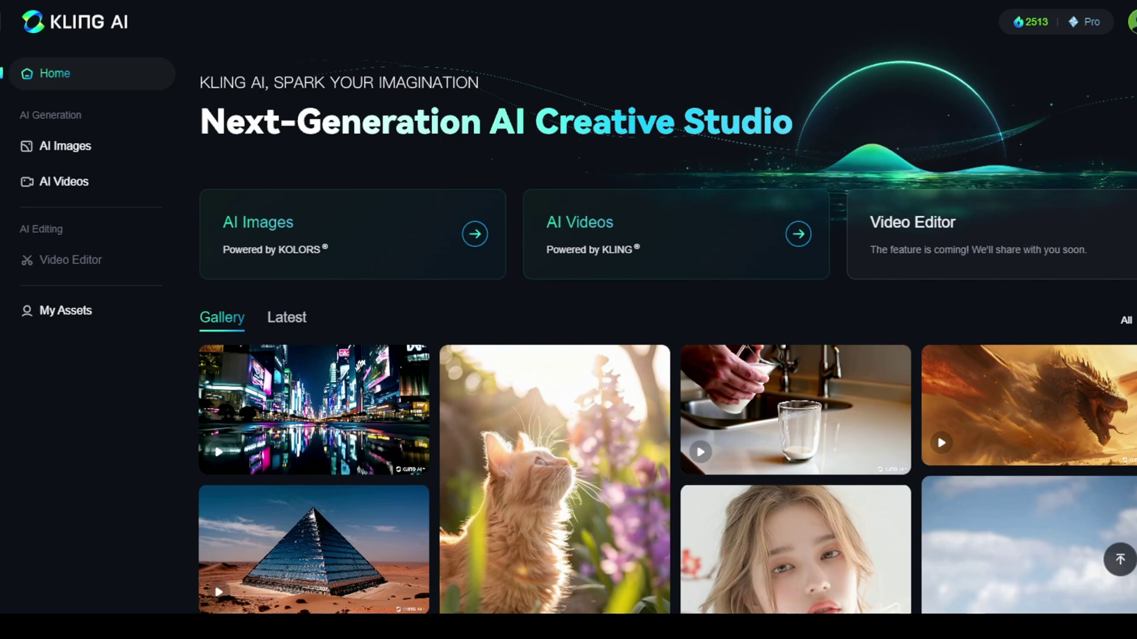
# Start an Image to Video job from the pasted upscaled two-girl image and focus the Prompt box.
pyautogui.click(616, 239)
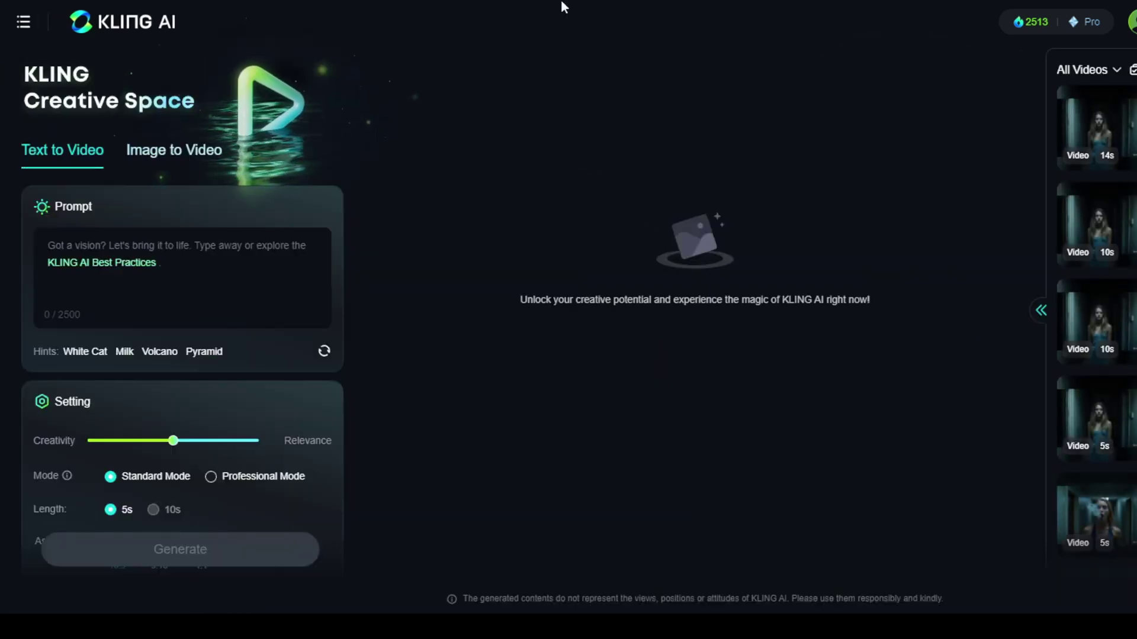
pyautogui.click(199, 153)
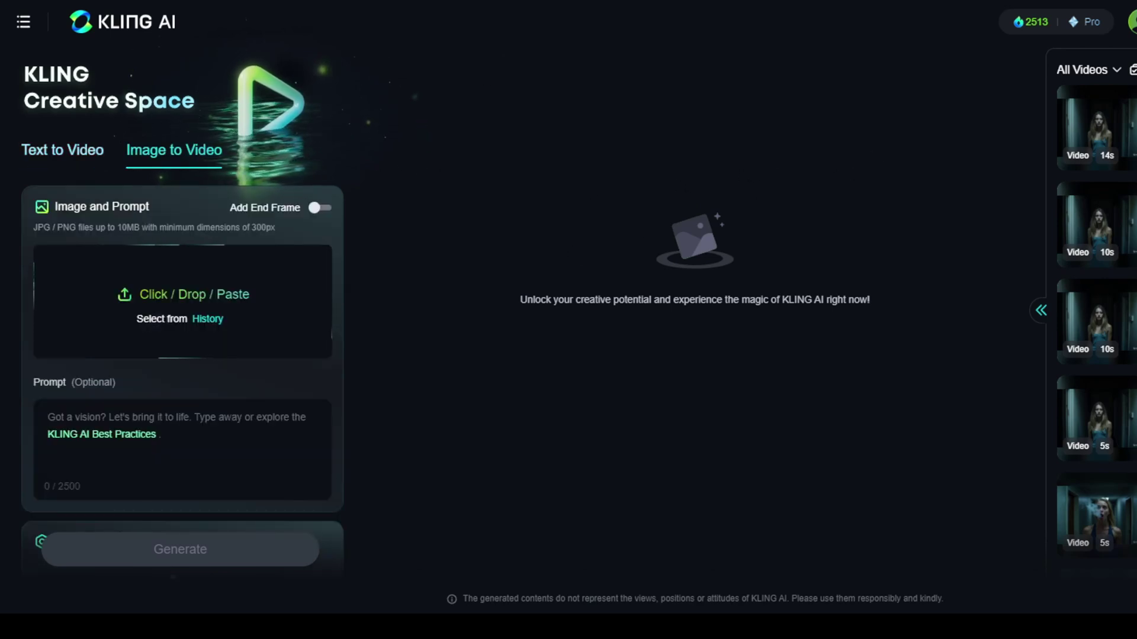
pyautogui.hotkey('ctrl', 'v')
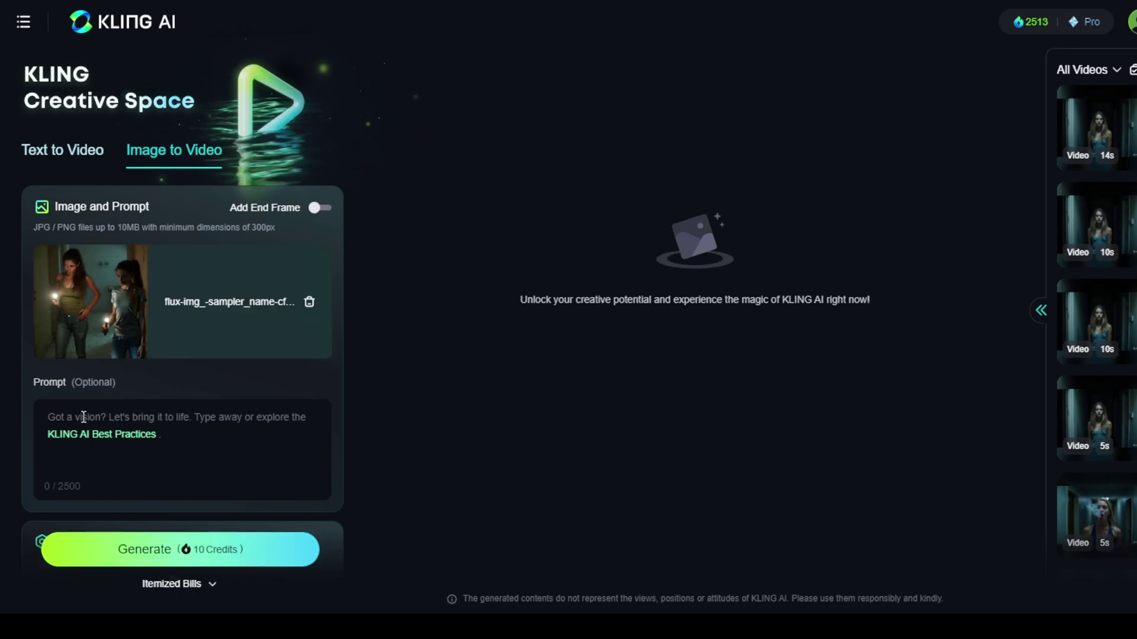
pyautogui.click(83, 416)
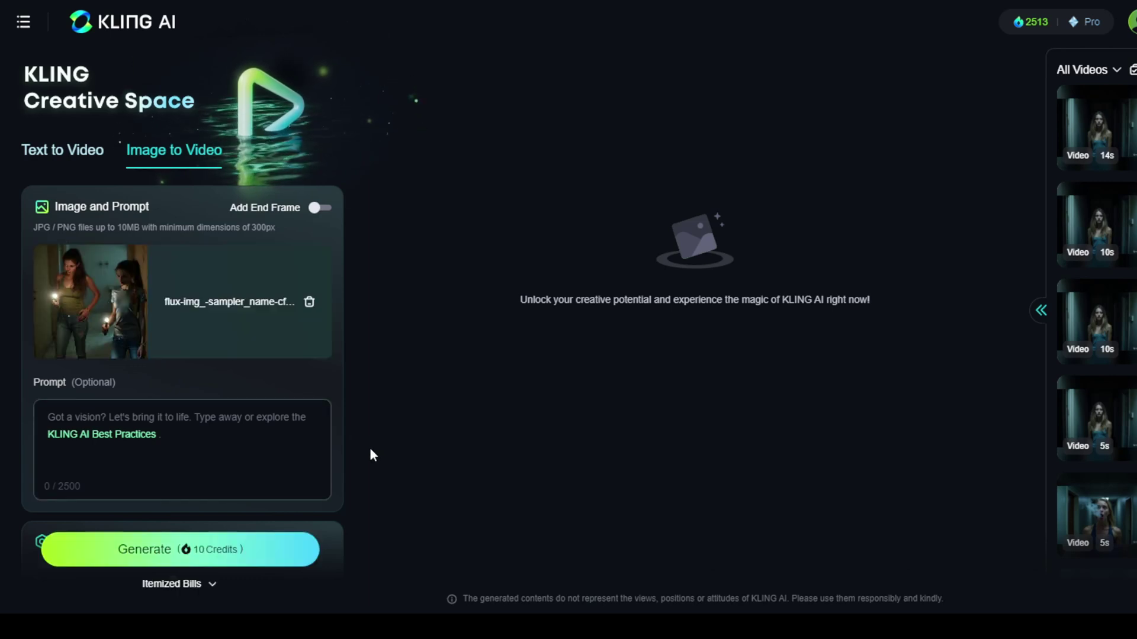
pyautogui.scroll(-4, 233, 376)
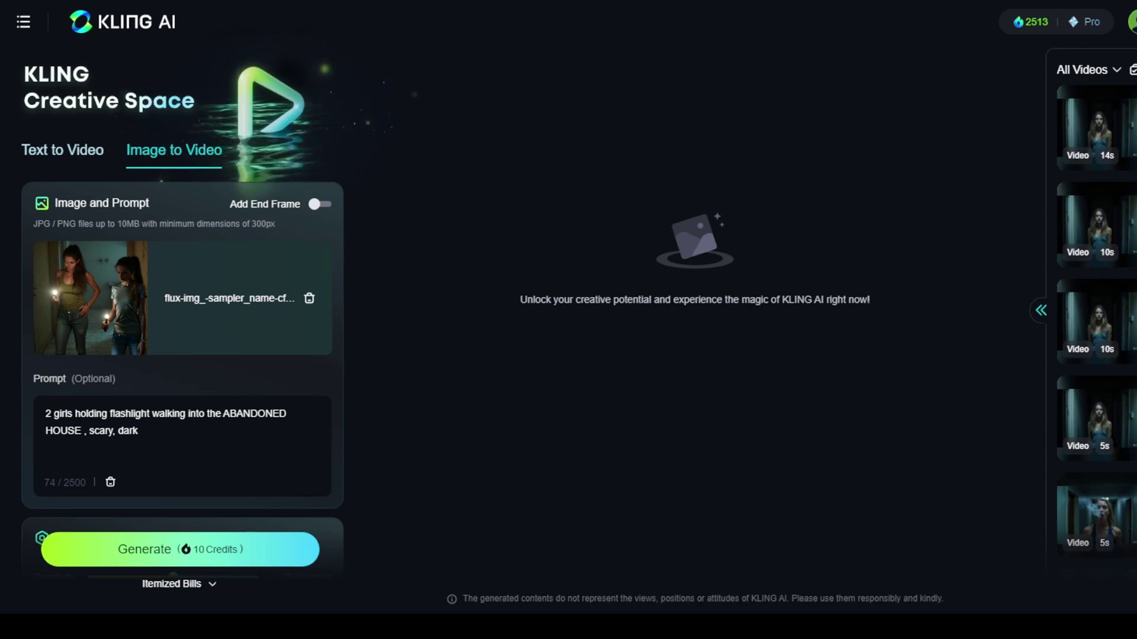
# Enter the negative prompt 'blur, deform, low quality' for the image-to-video job.
pyautogui.scroll(-5, 183, 355)
pyautogui.scroll(-3, 183, 296)
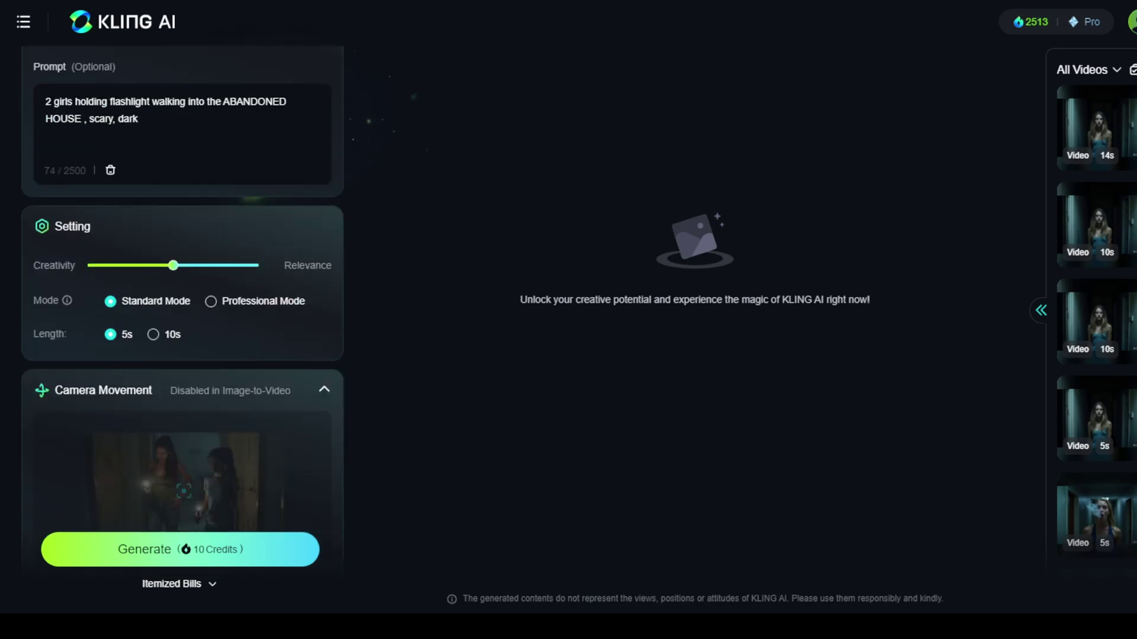
pyautogui.scroll(3, 204, 294)
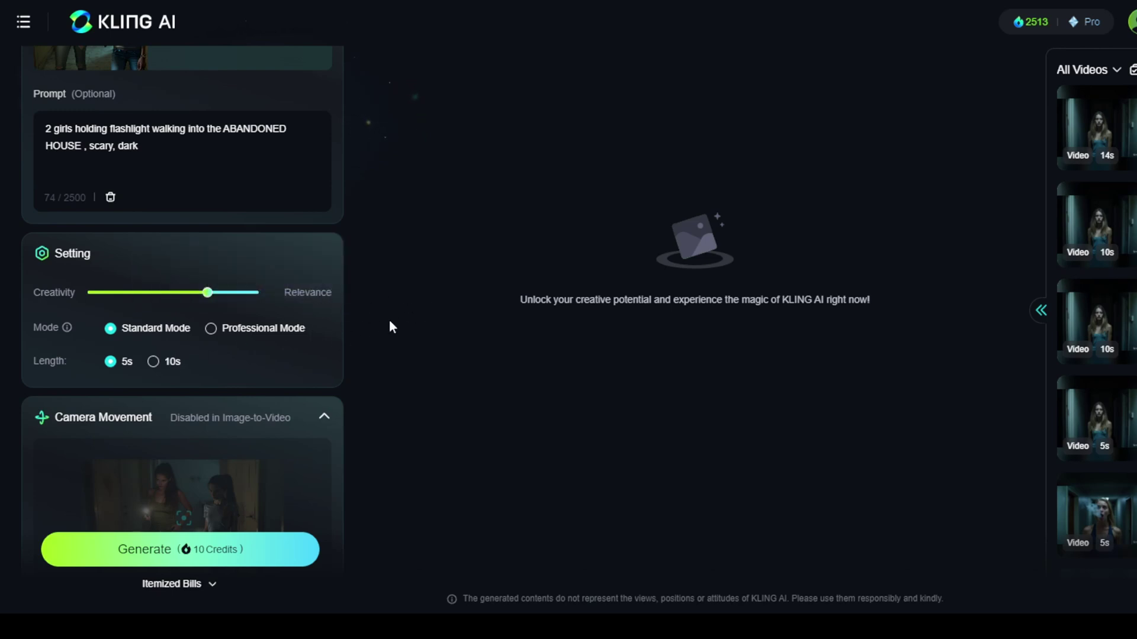
pyautogui.scroll(4, 170, 290)
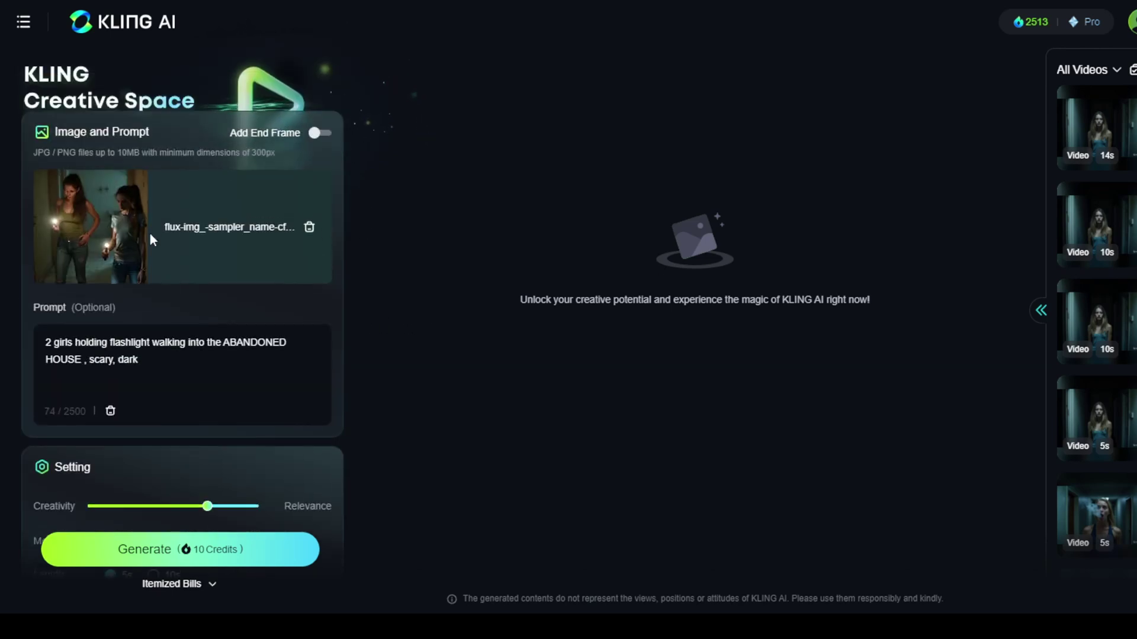
pyautogui.scroll(-3, 302, 311)
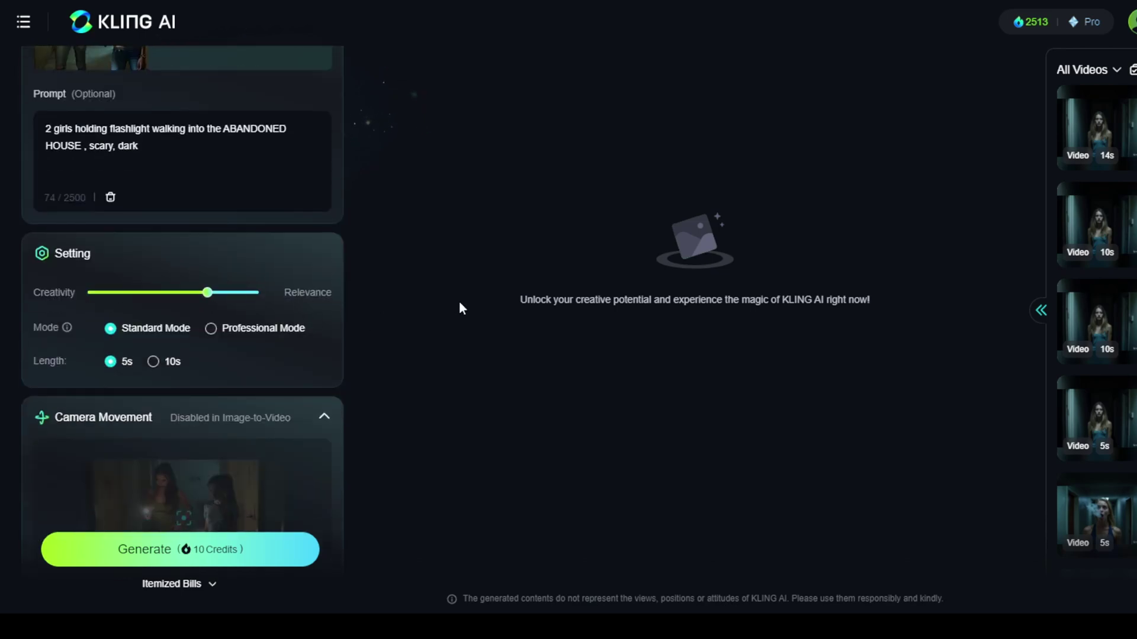
pyautogui.scroll(-4, 264, 406)
pyautogui.click(123, 455)
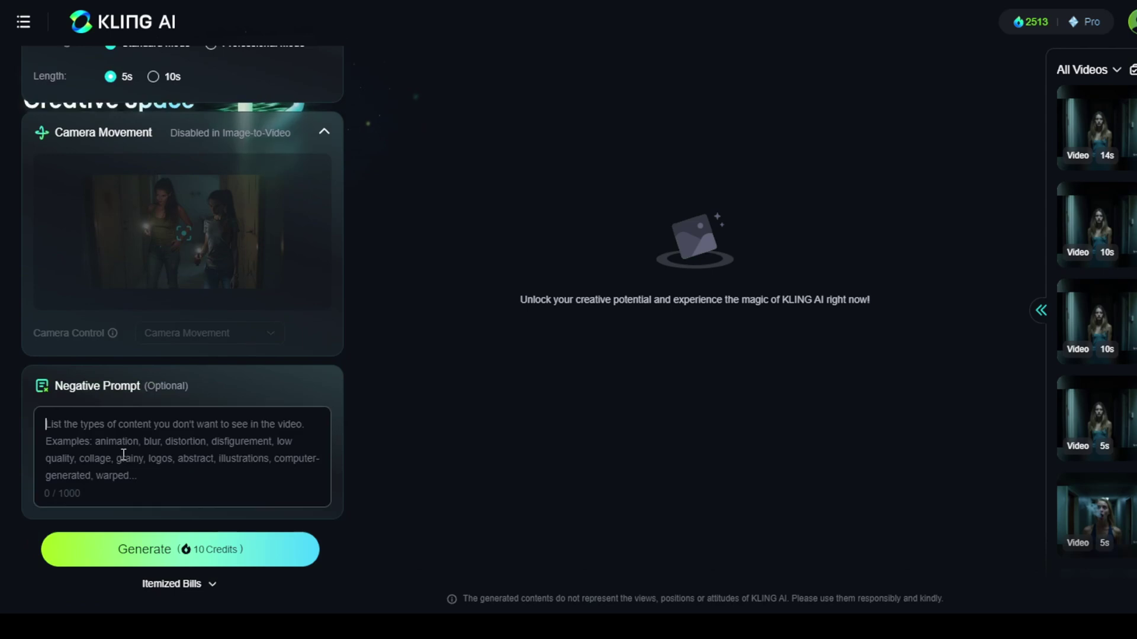
pyautogui.write('blur , deform , low quality')
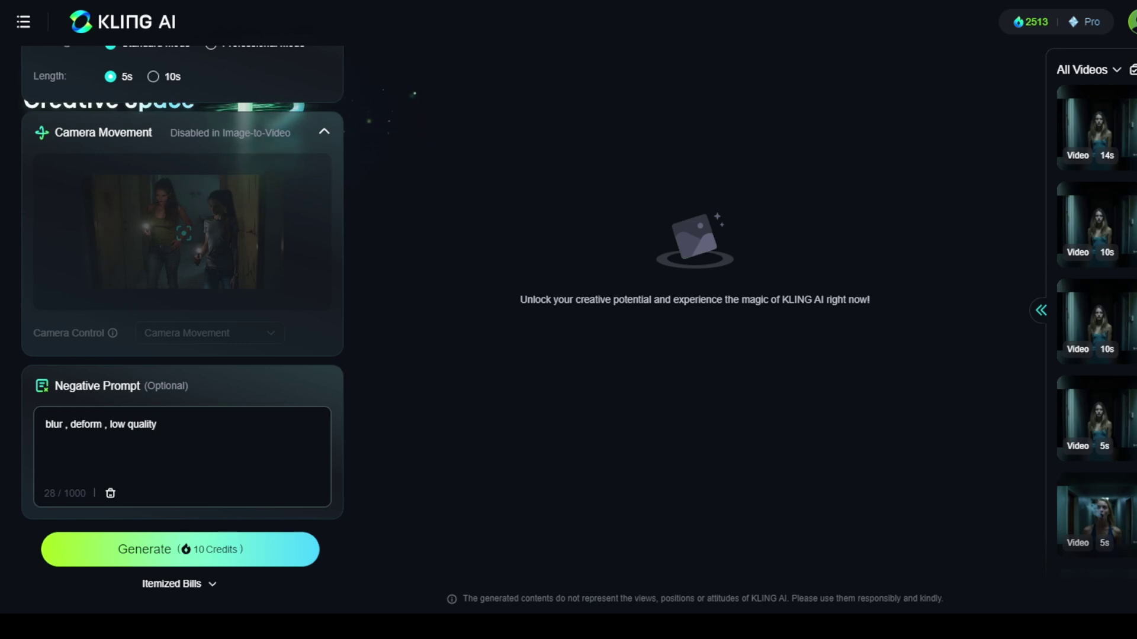
# Generate the 5-second two-girl video and replay the finished clip from the start.
pyautogui.click(180, 549)
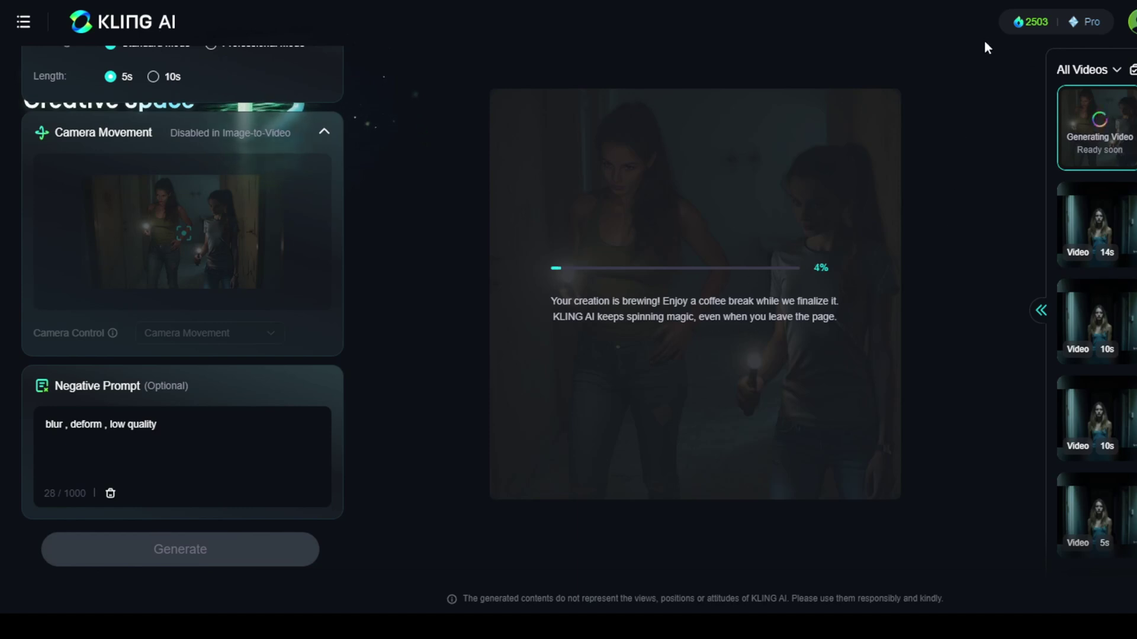
pyautogui.scroll(4, 182, 313)
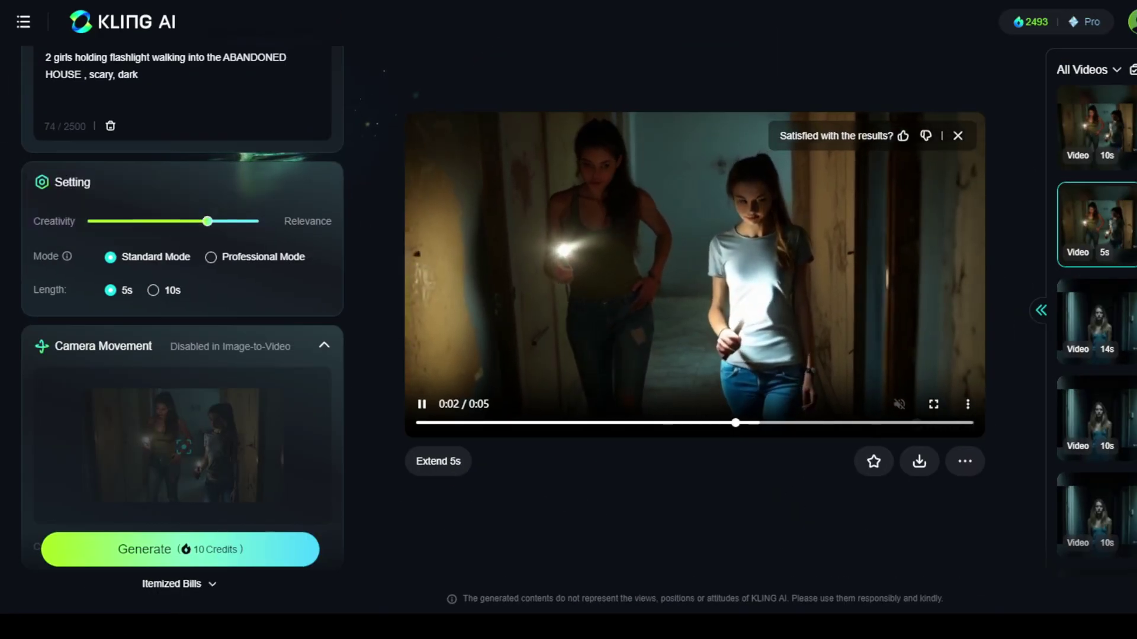
pyautogui.click(418, 423)
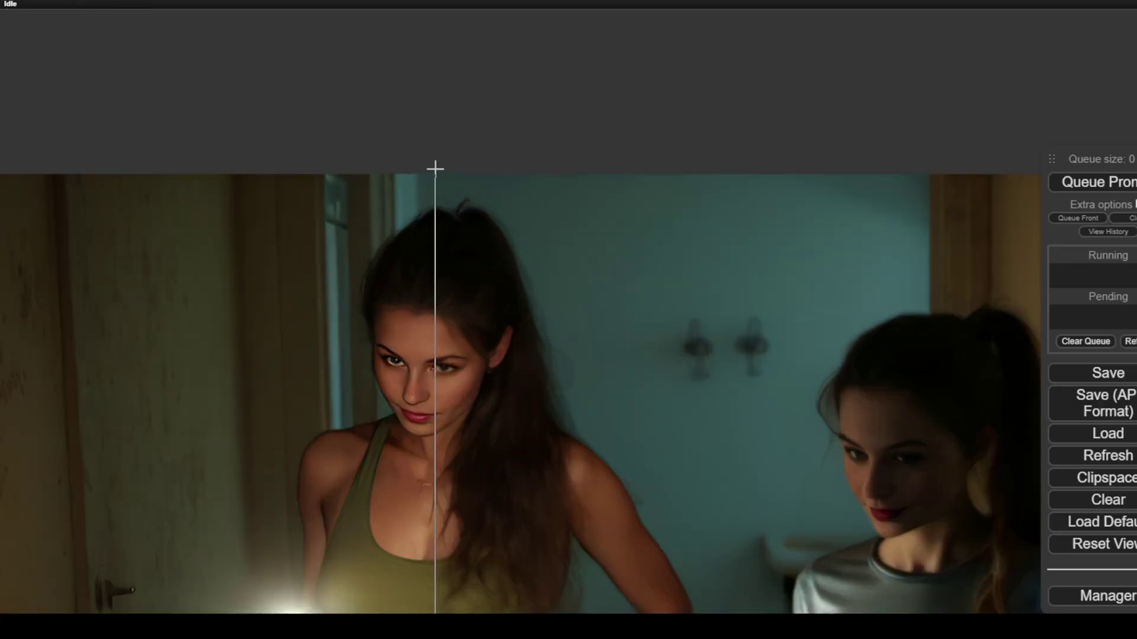
pyautogui.scroll(-4, 434, 172)
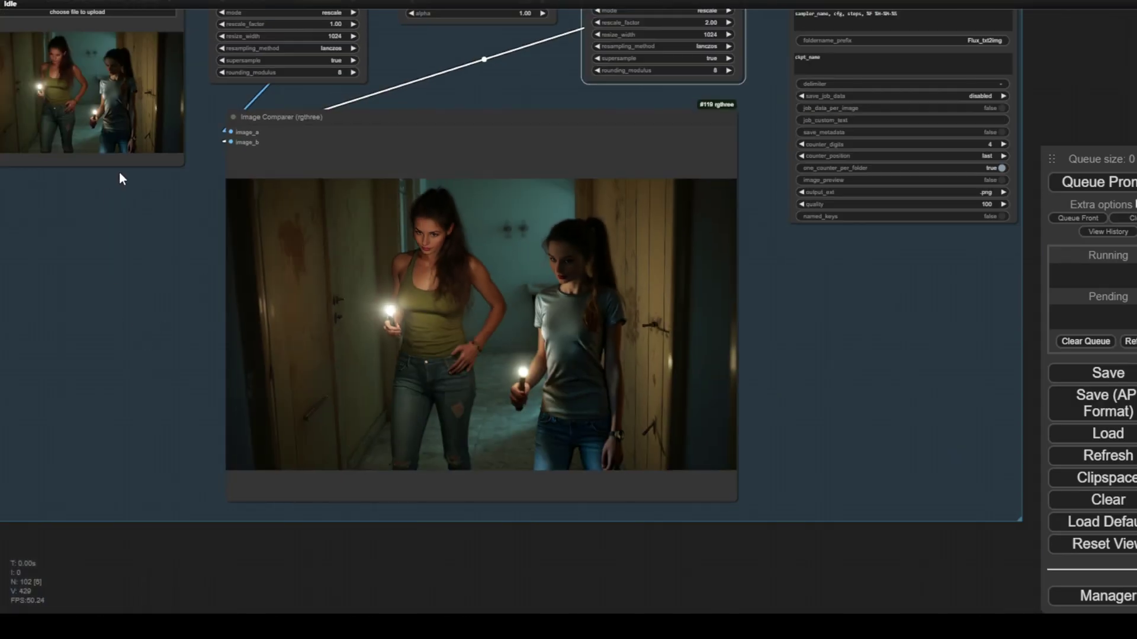
pyautogui.scroll(-4, 312, 325)
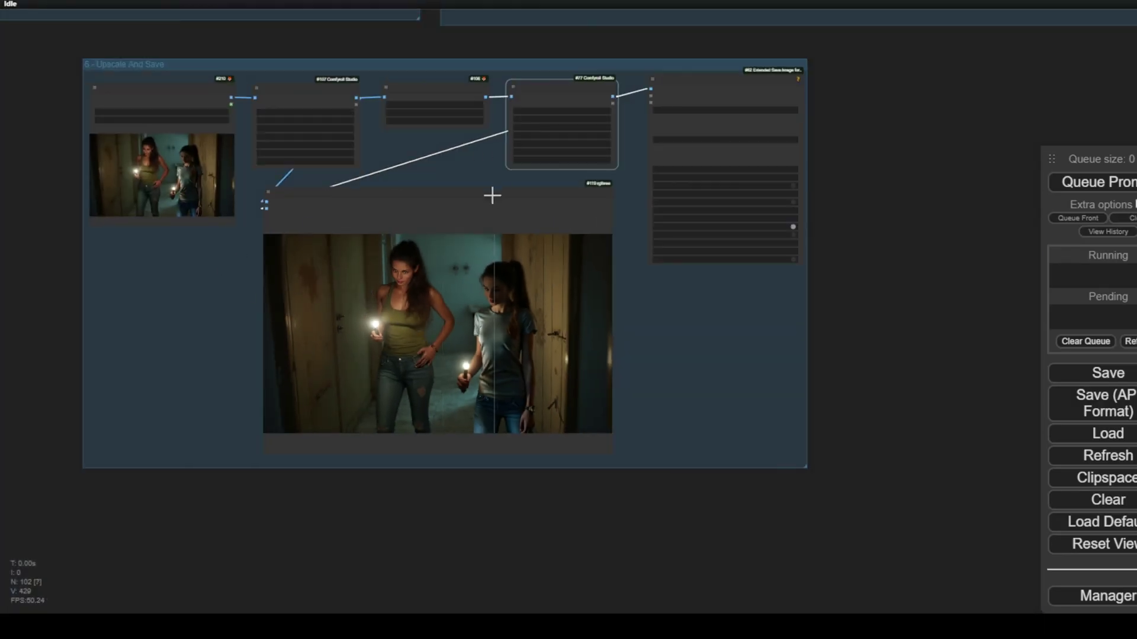
pyautogui.scroll(4, 409, 298)
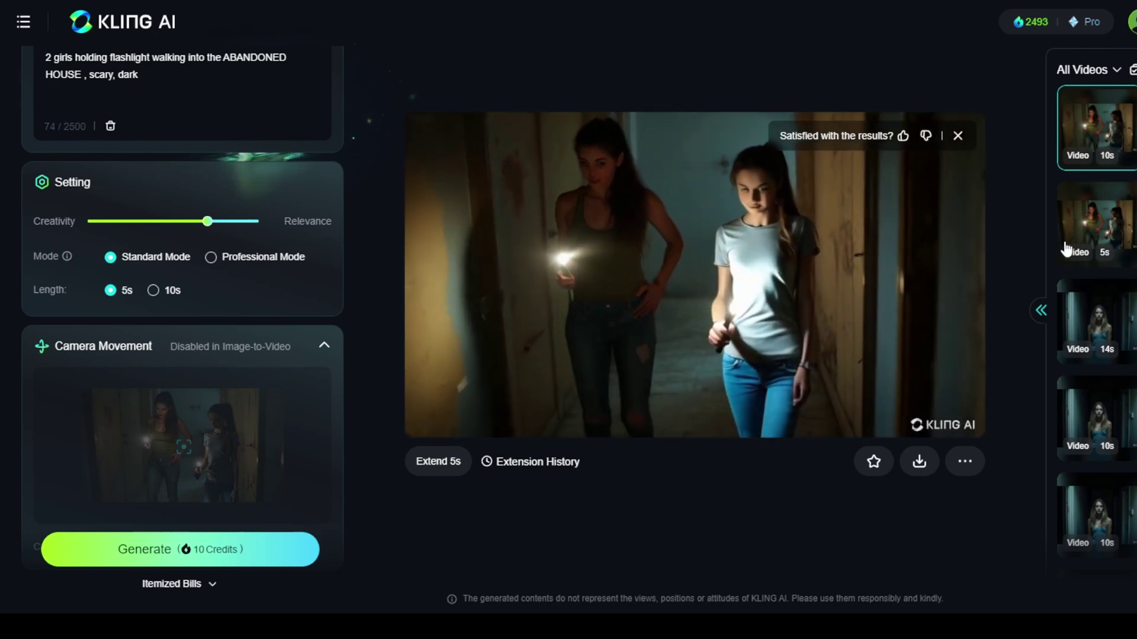
# Play the second thumbnail, the 5-second two-girl clip, from the All Videos list.
pyautogui.click(1066, 248)
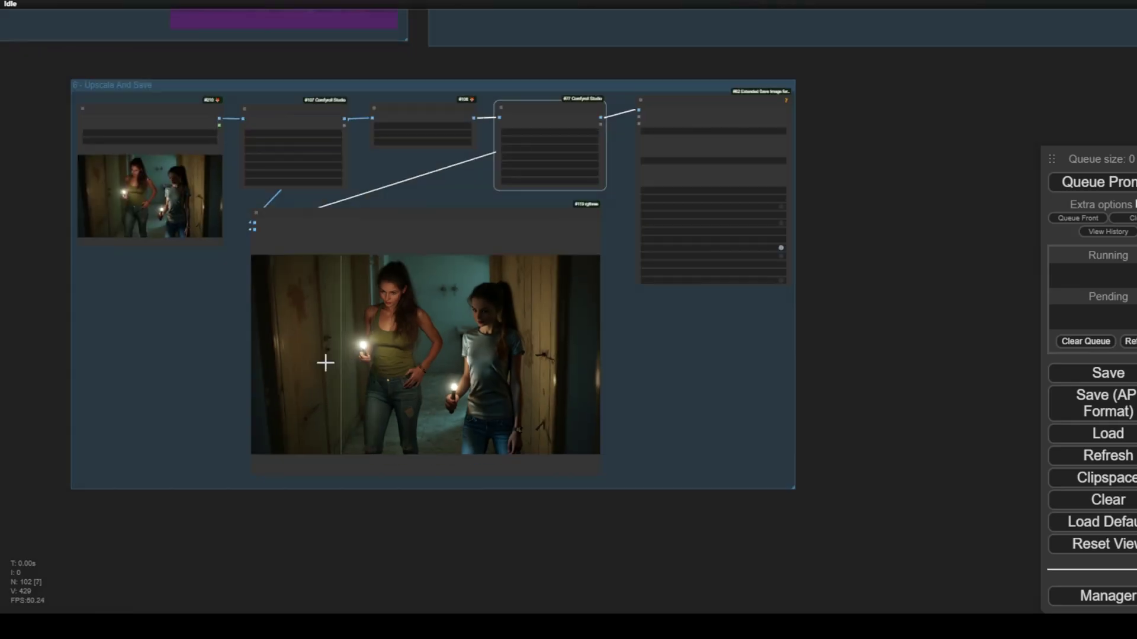
pyautogui.scroll(-3, 325, 363)
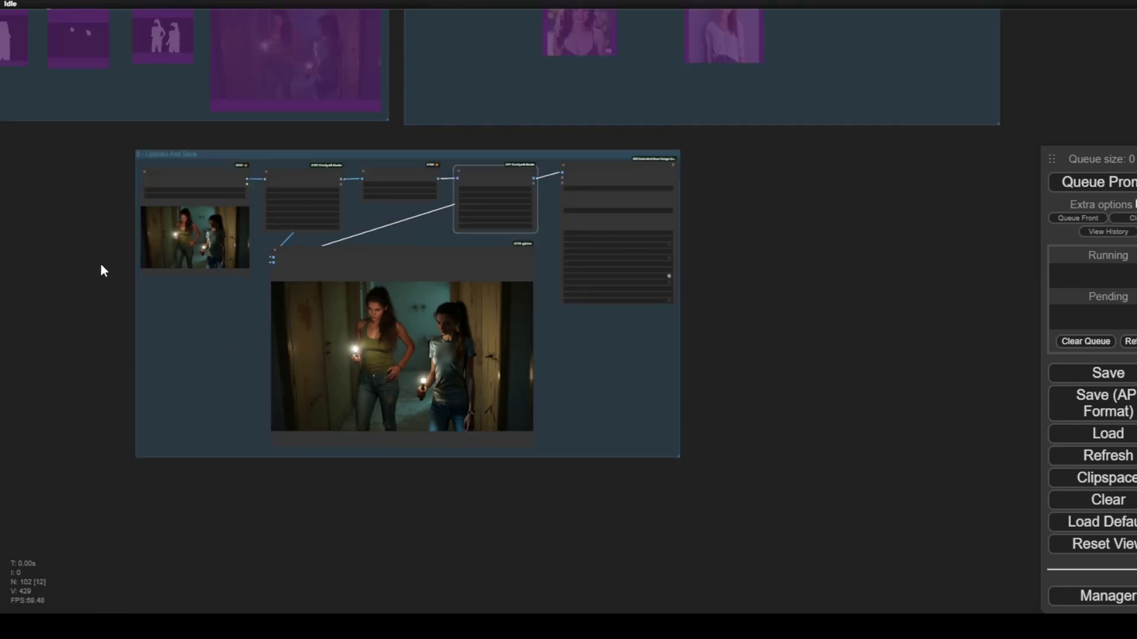
pyautogui.scroll(-4, 105, 271)
pyautogui.moveTo(109, 274); pyautogui.dragTo(348, 453)
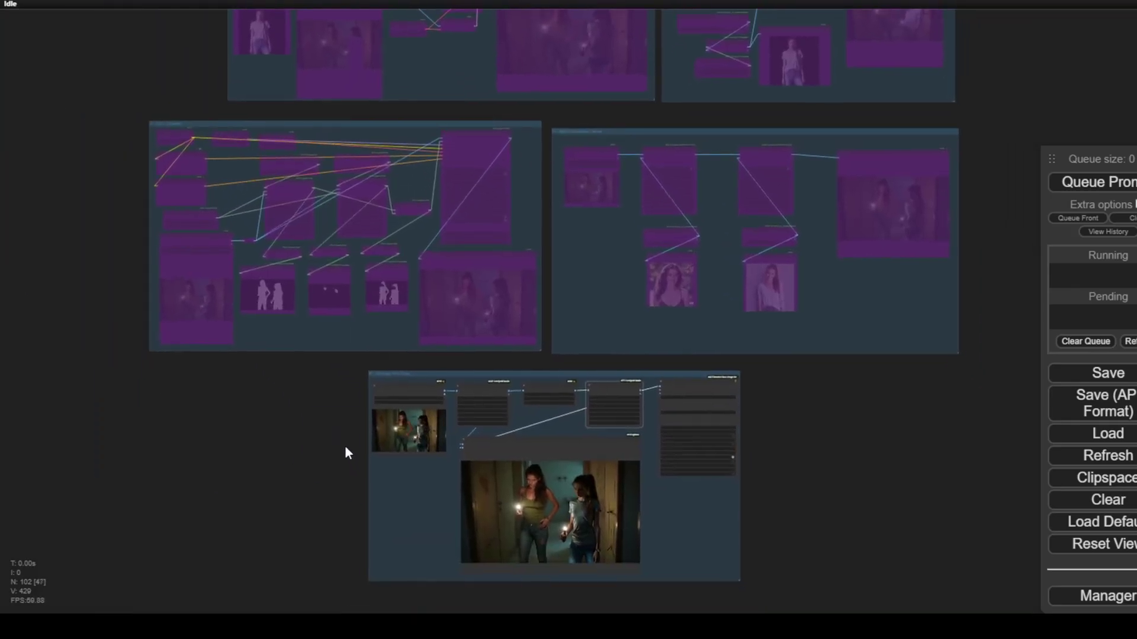
pyautogui.scroll(-2, 343, 445)
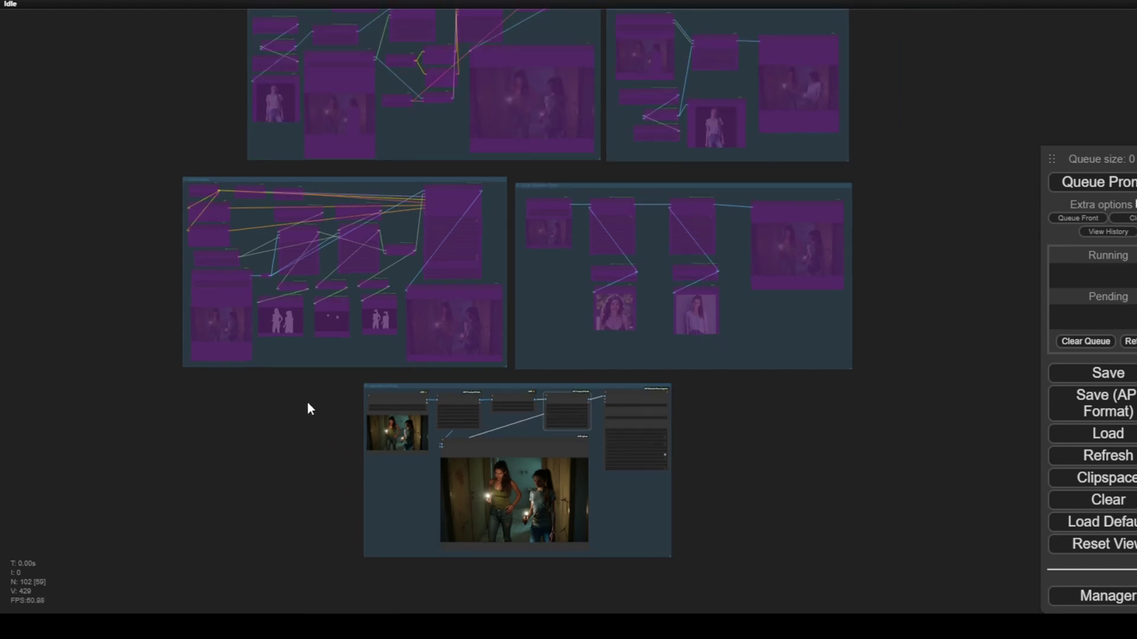
pyautogui.scroll(-2, 307, 406)
pyautogui.moveTo(307, 406); pyautogui.dragTo(304, 481)
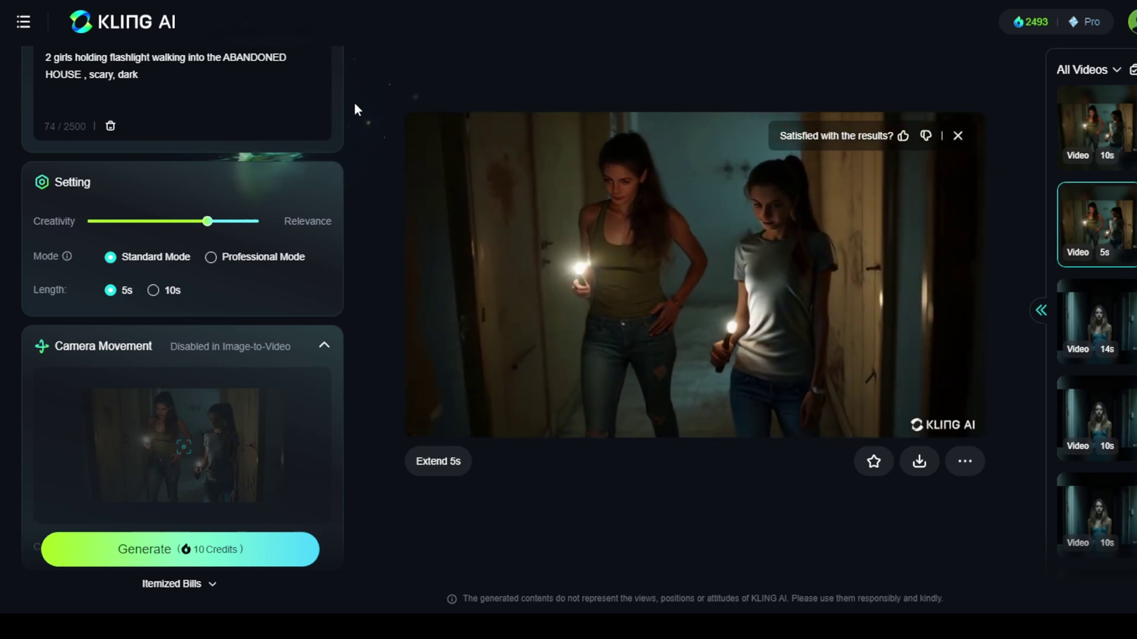
pyautogui.moveTo(708, 238)
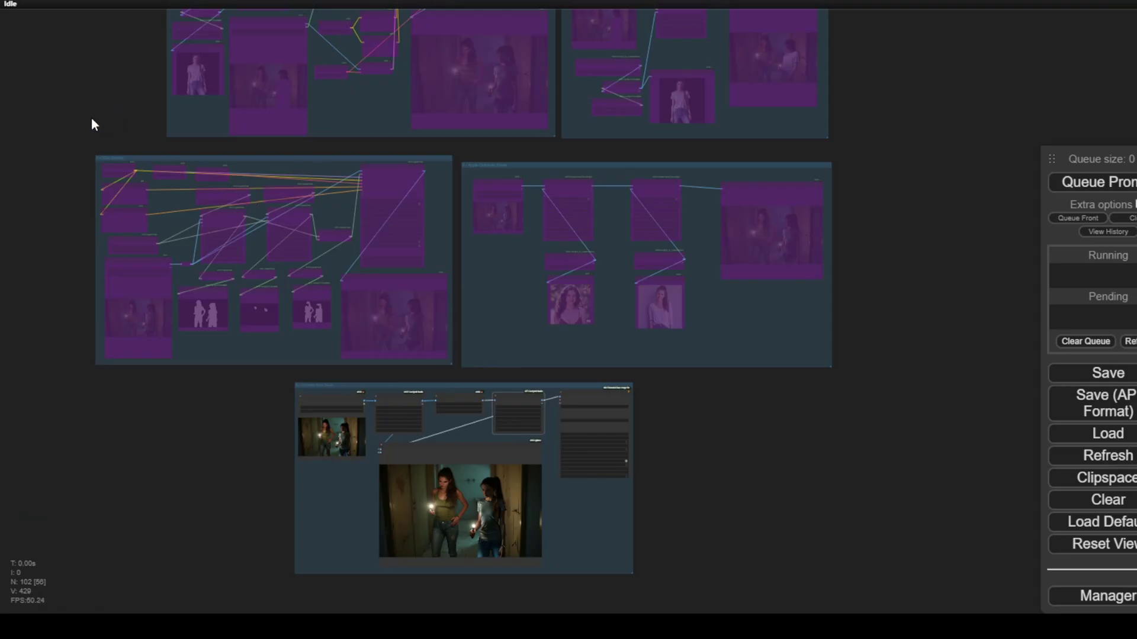
# Open the 14-second possessed-girl haunted-hallway video, the fourth thumbnail in All Videos.
pyautogui.moveTo(91, 119); pyautogui.dragTo(98, 433)
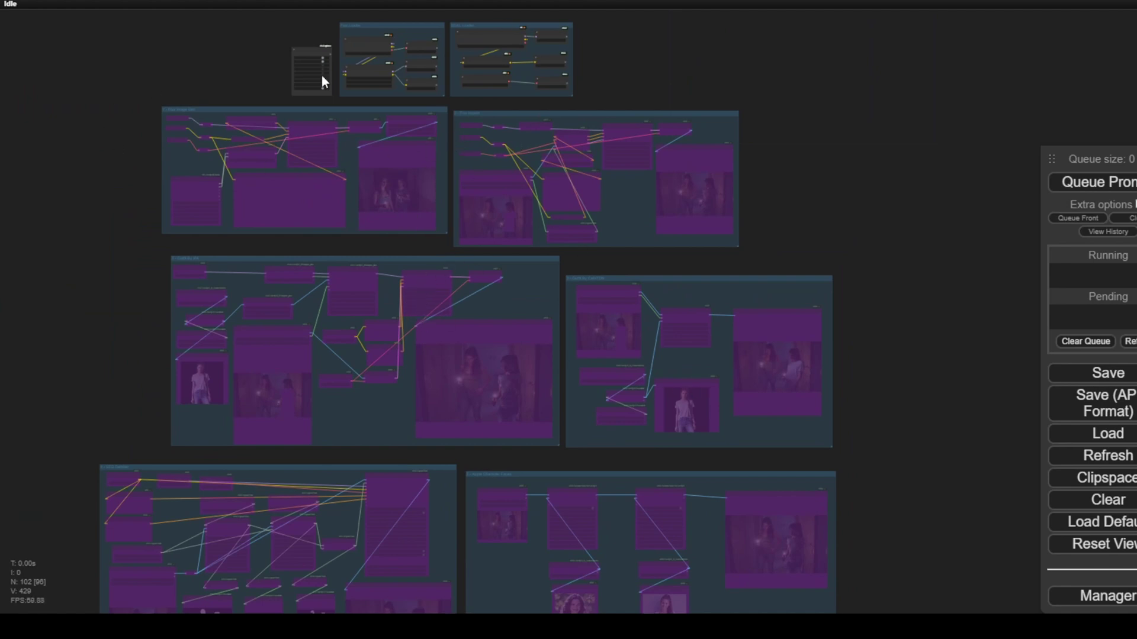
pyautogui.scroll(4, 451, 401)
pyautogui.scroll(1, 419, 323)
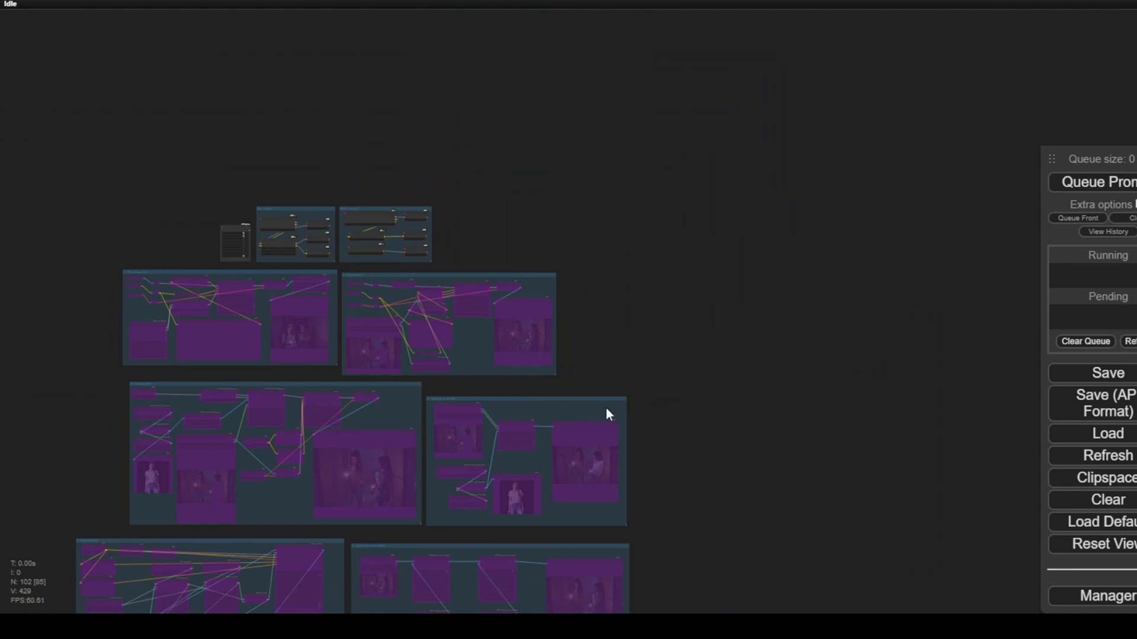
pyautogui.scroll(-5, 605, 407)
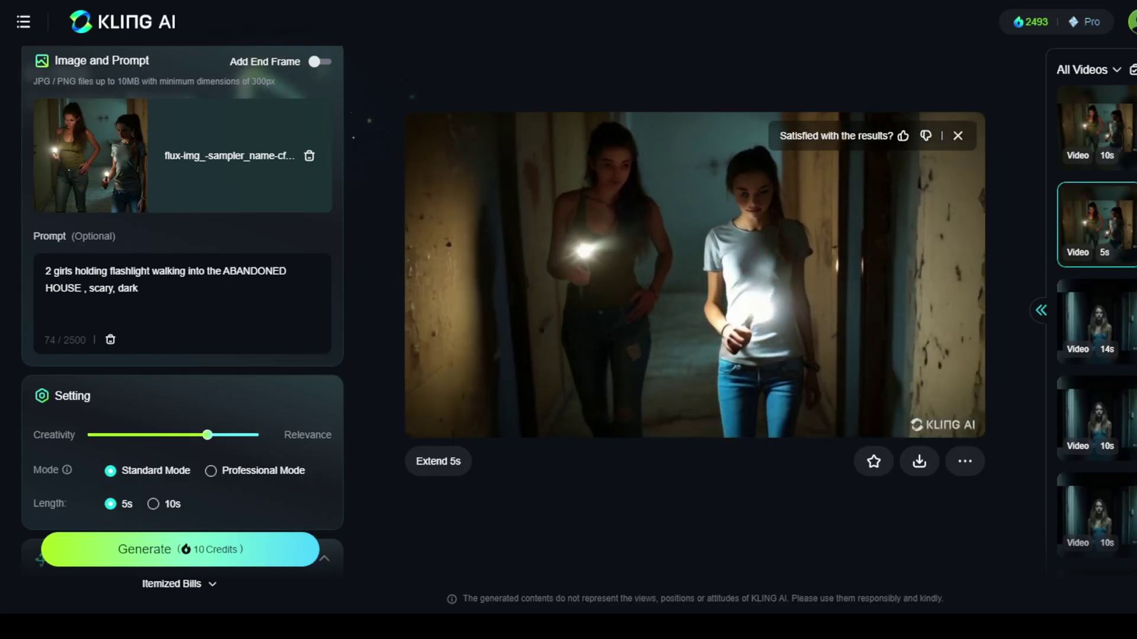
pyautogui.click(1082, 379)
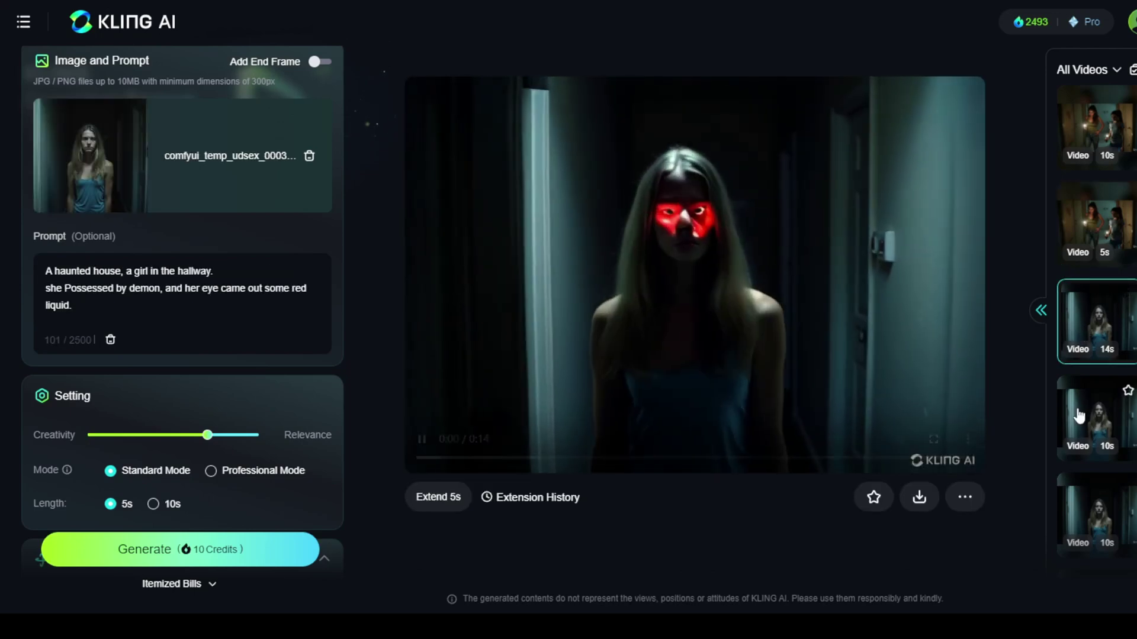